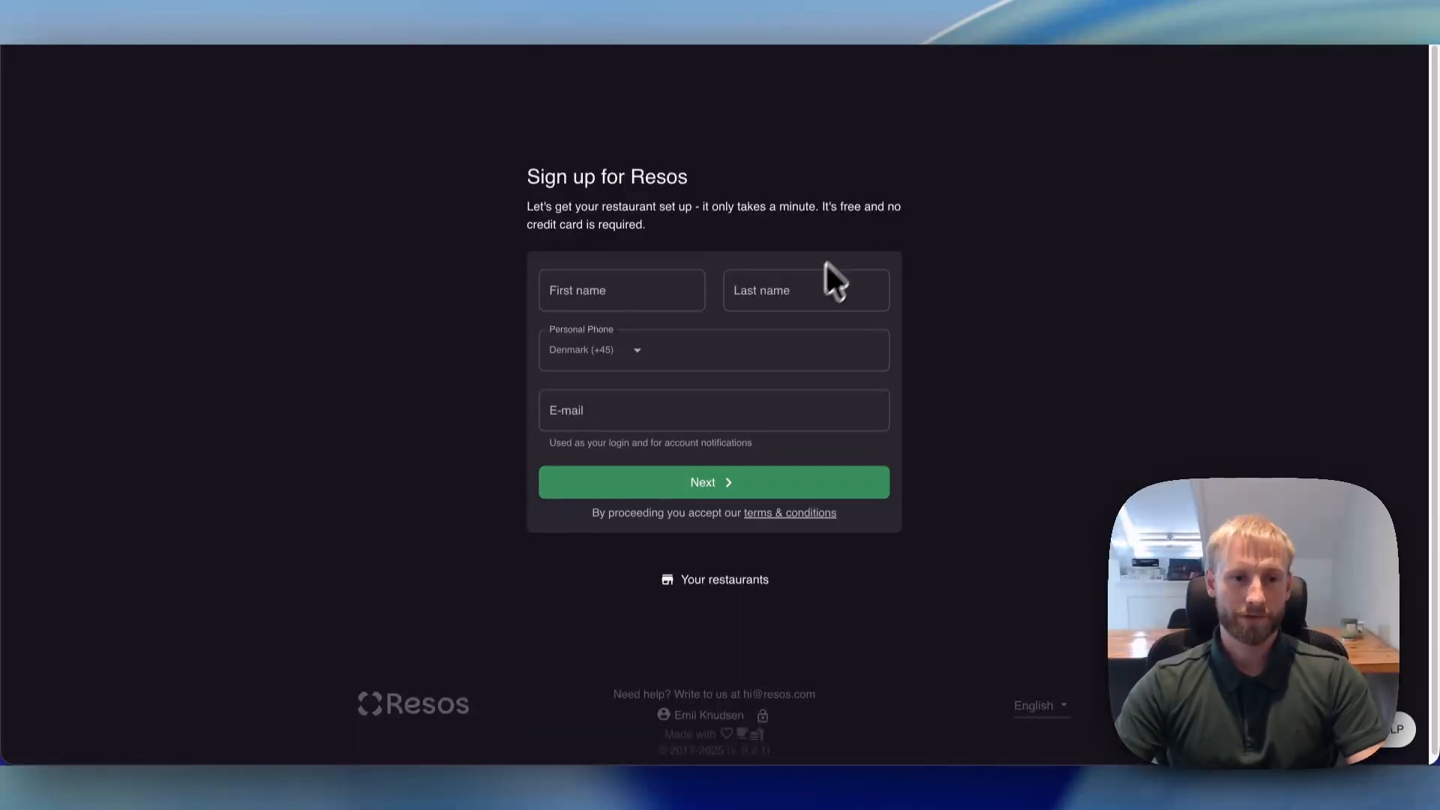
- Enter the account owner's first name and last name in the sign-up form
{"action": "left_click", "coordinate": [600, 282]}
{"action": "key", "text": "Tab"}
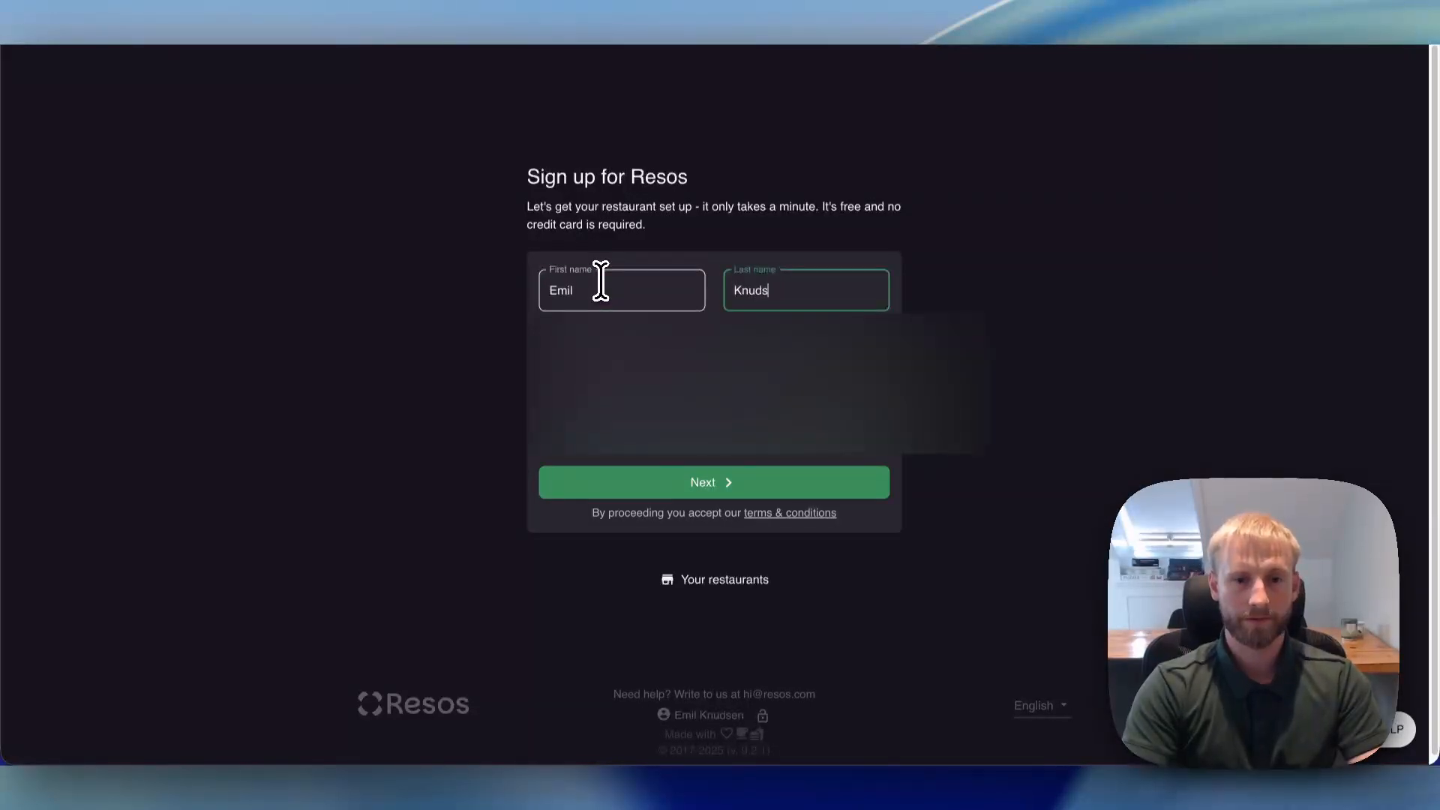
{"action": "key", "text": "Tab"}
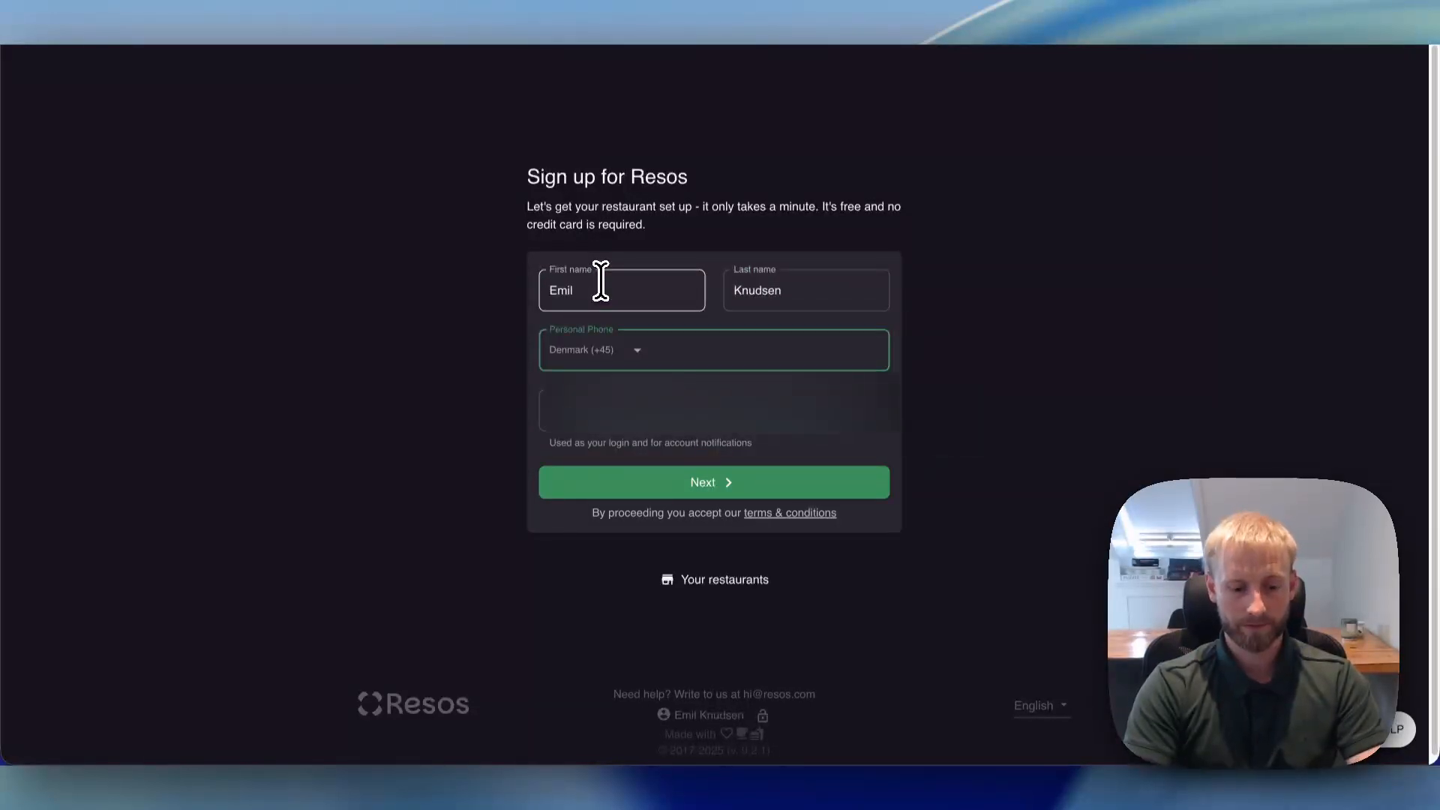
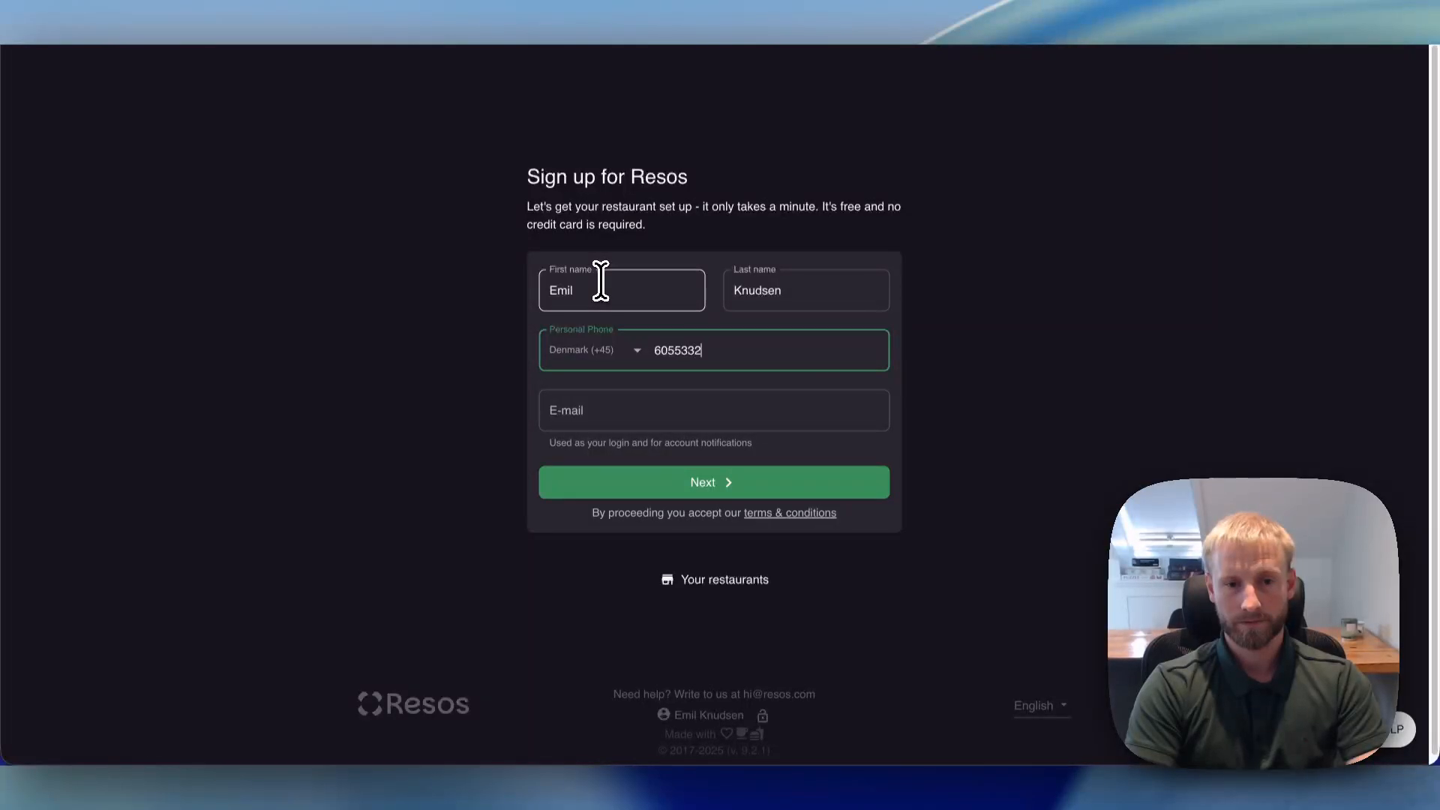
- Fill in the owner's personal phone number and login e-mail address, and submit the registration details
{"action": "key", "text": "Tab"}
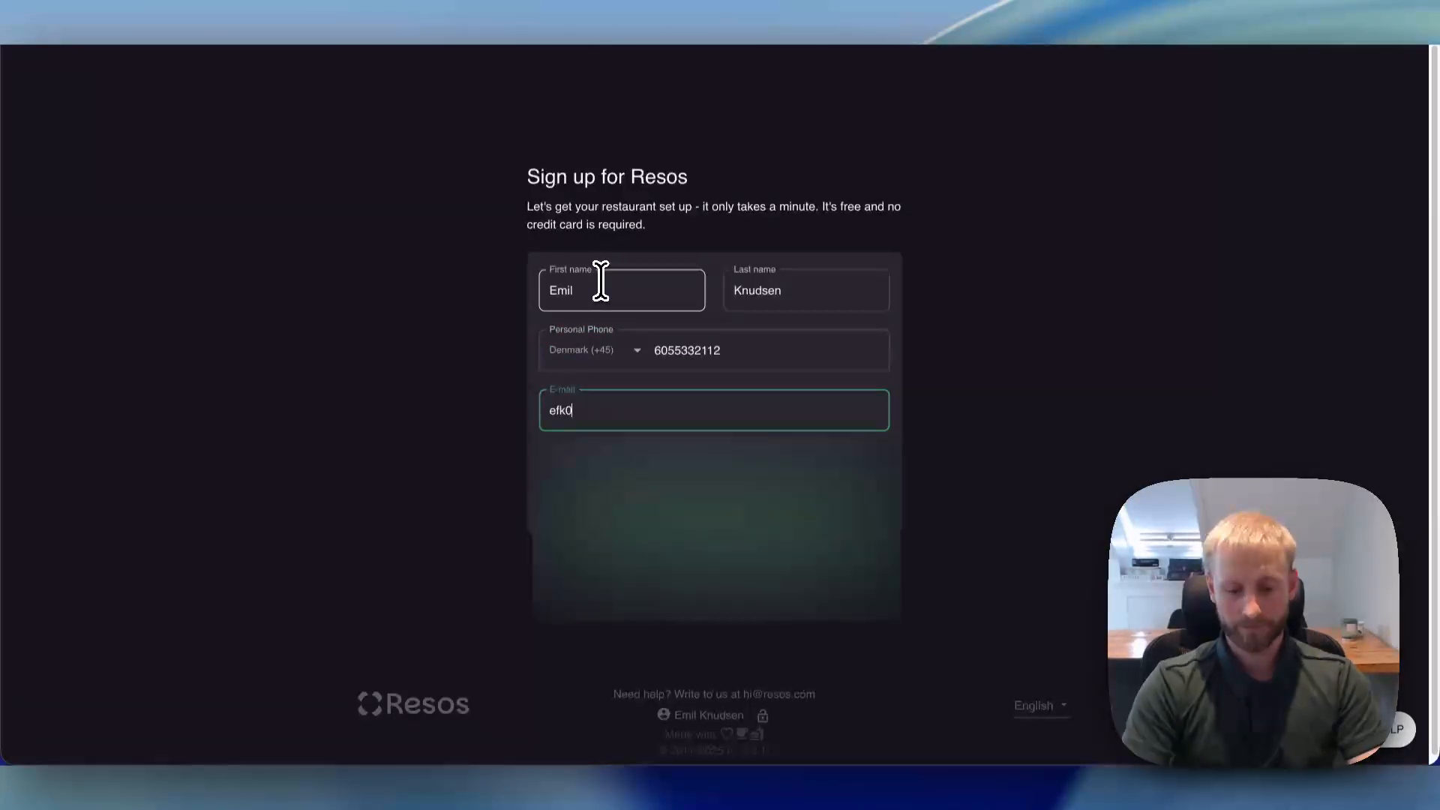
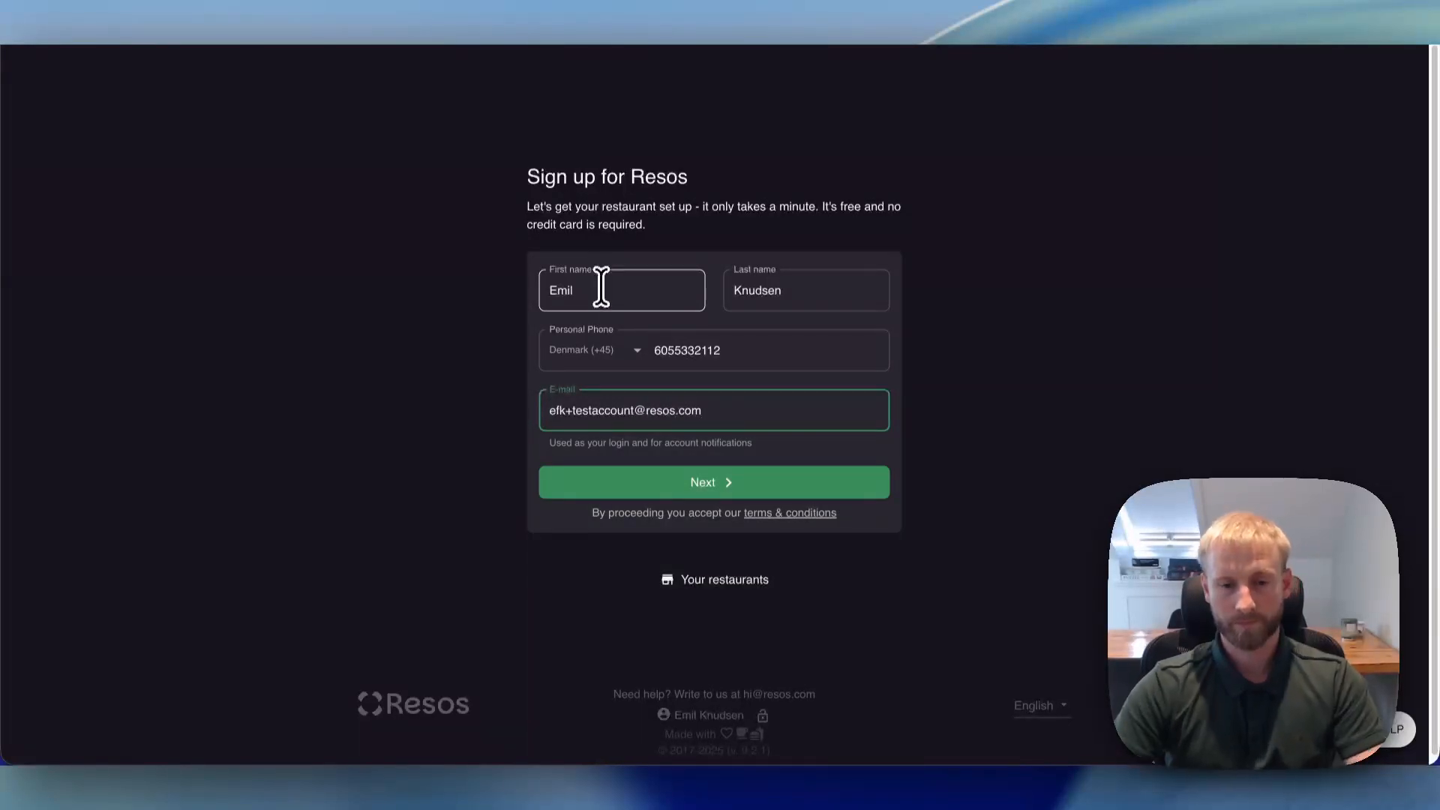
{"action": "left_click", "coordinate": [677, 488]}
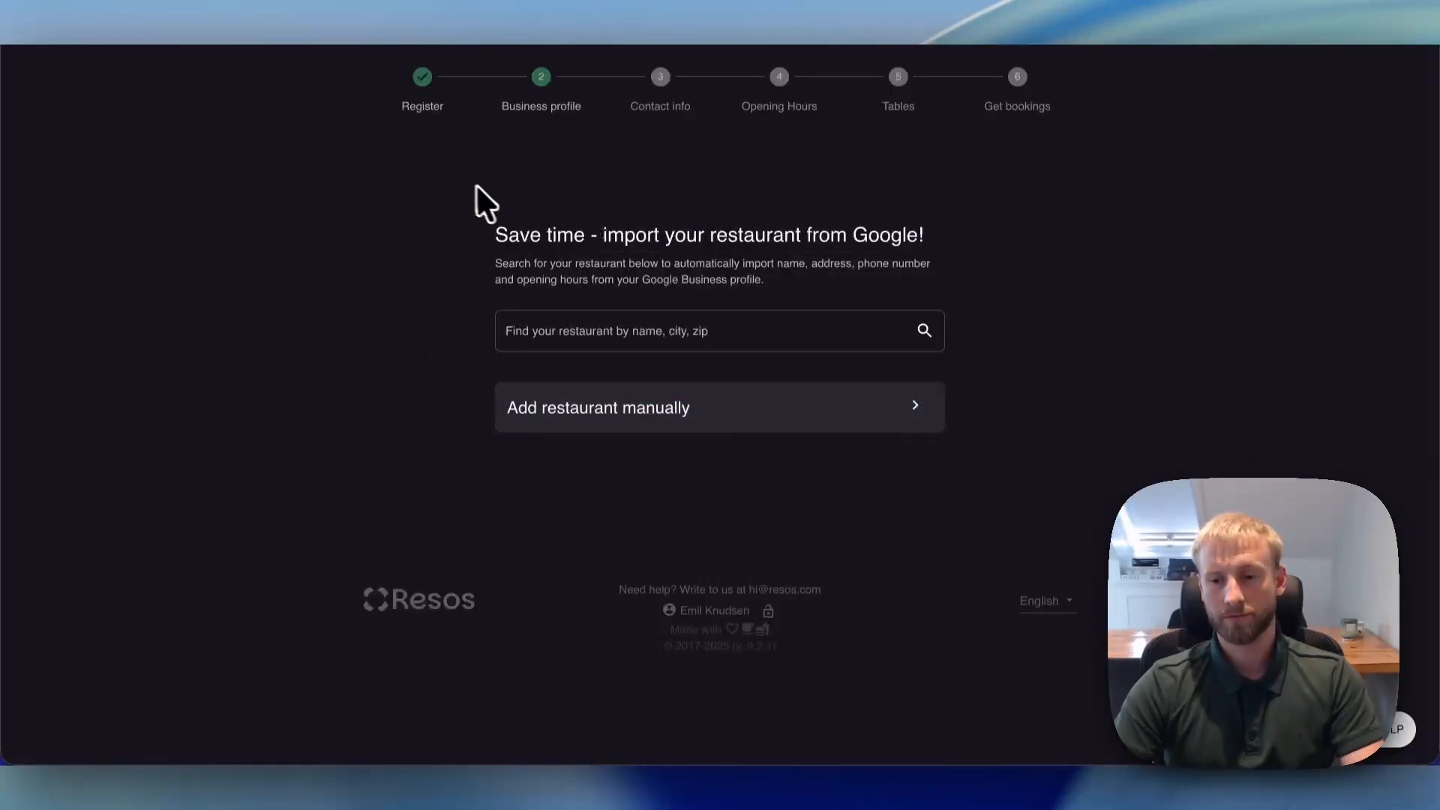
- Skip the Google business profile import and choose to add the restaurant manually
{"action": "left_click", "coordinate": [564, 315]}
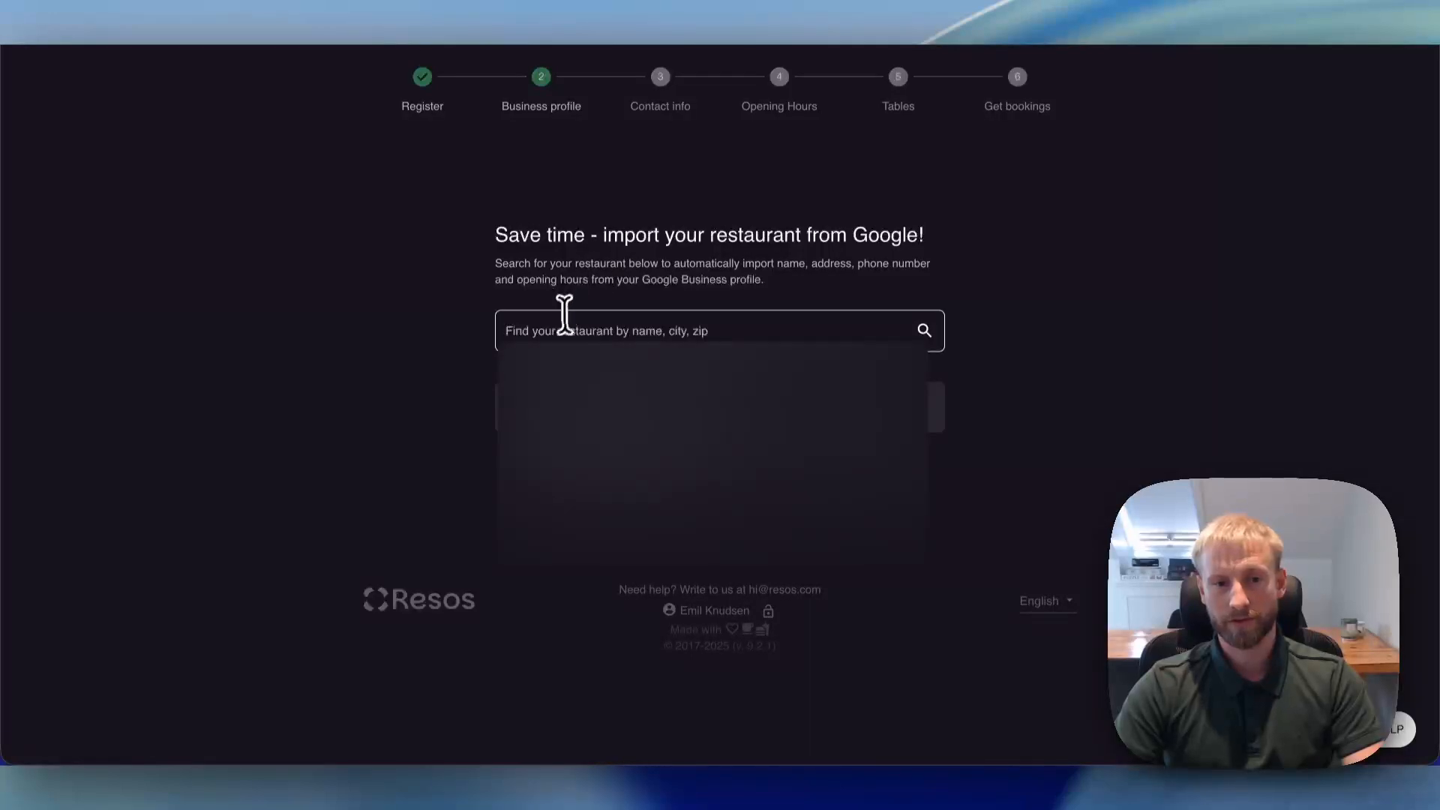
{"action": "left_click", "coordinate": [582, 317]}
{"action": "left_click", "coordinate": [404, 380]}
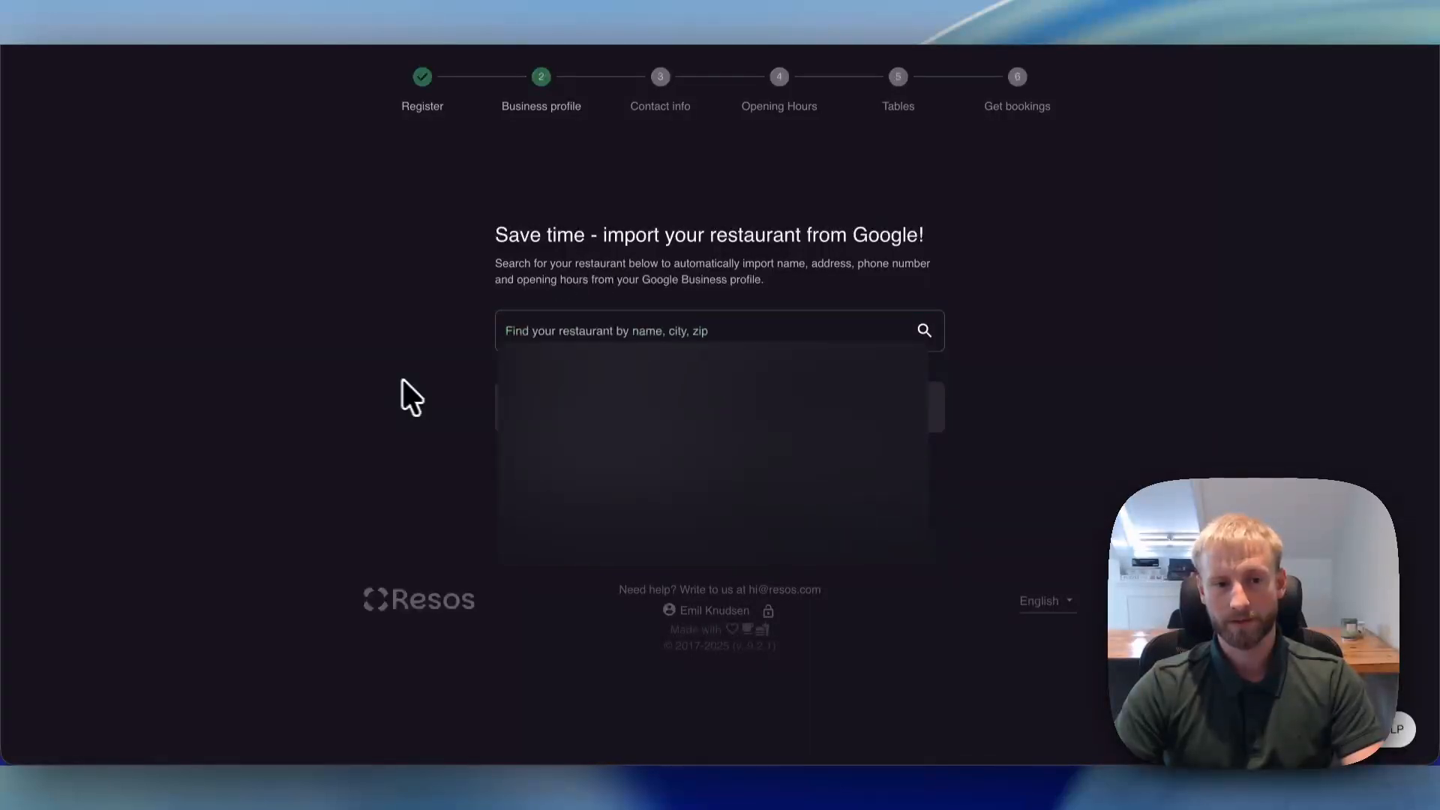
{"action": "left_click", "coordinate": [607, 414]}
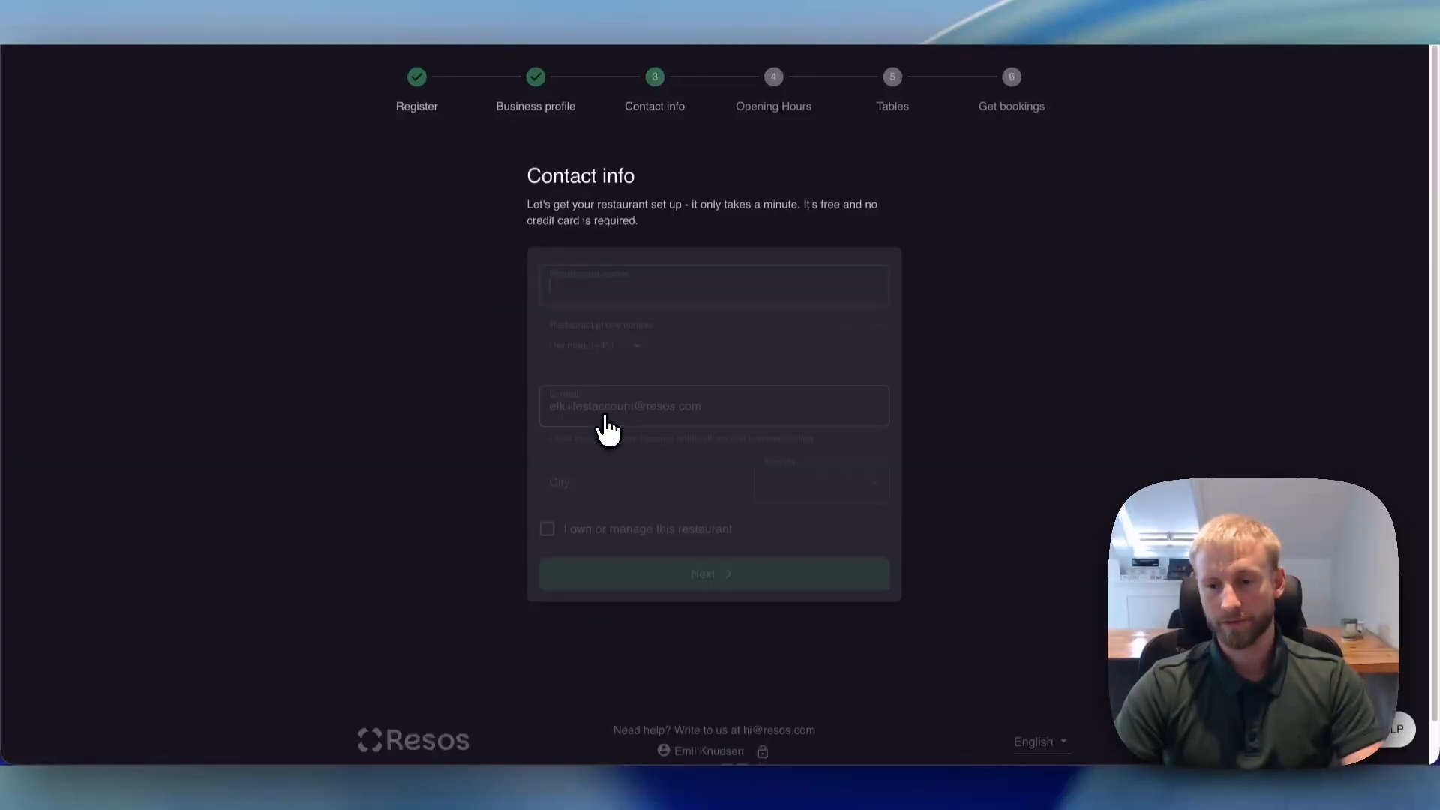
- Enter Hummus house as the restaurant name and fill in the restaurant's phone number
{"action": "left_click", "coordinate": [613, 287]}
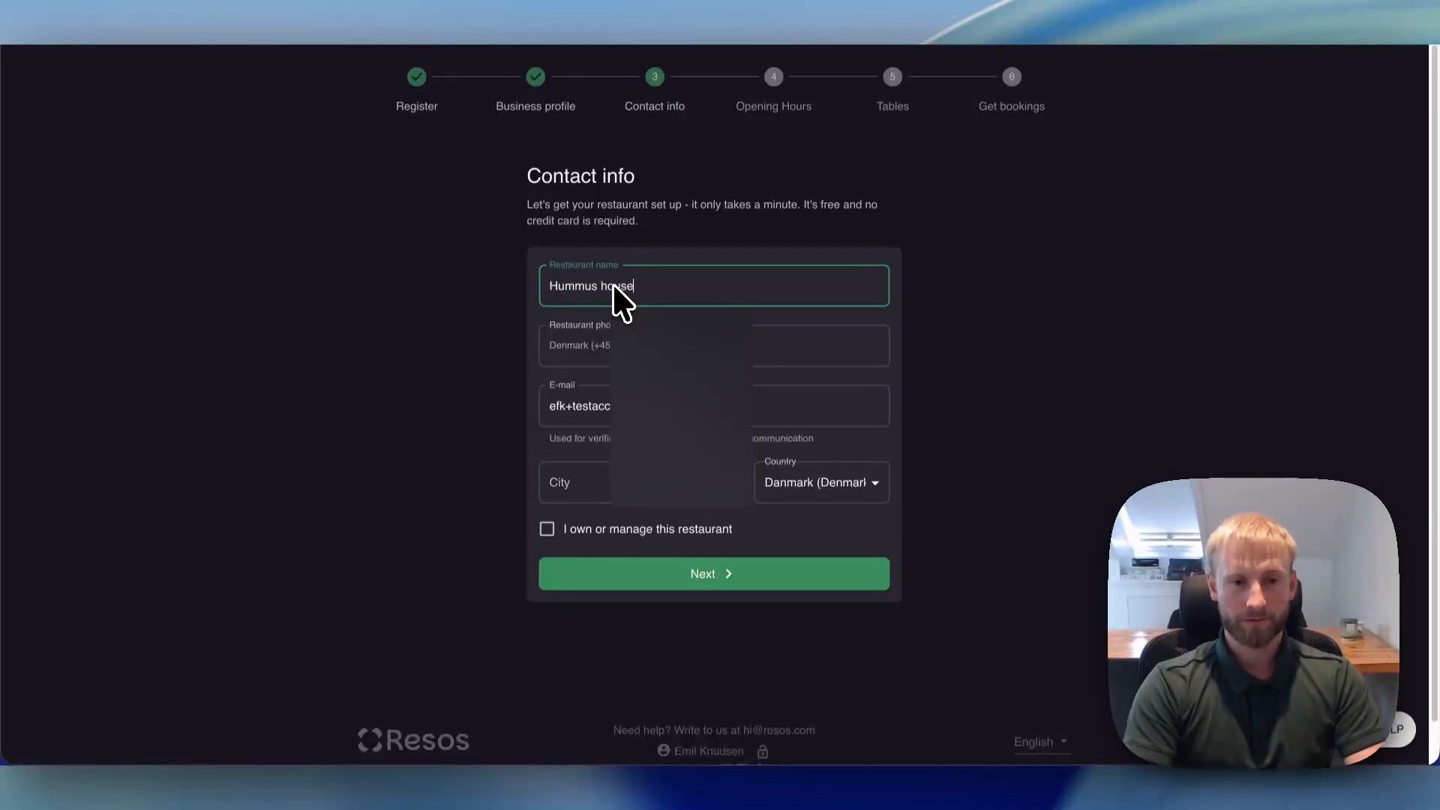
{"action": "key", "text": "Tab"}
{"action": "type", "text": "00"}
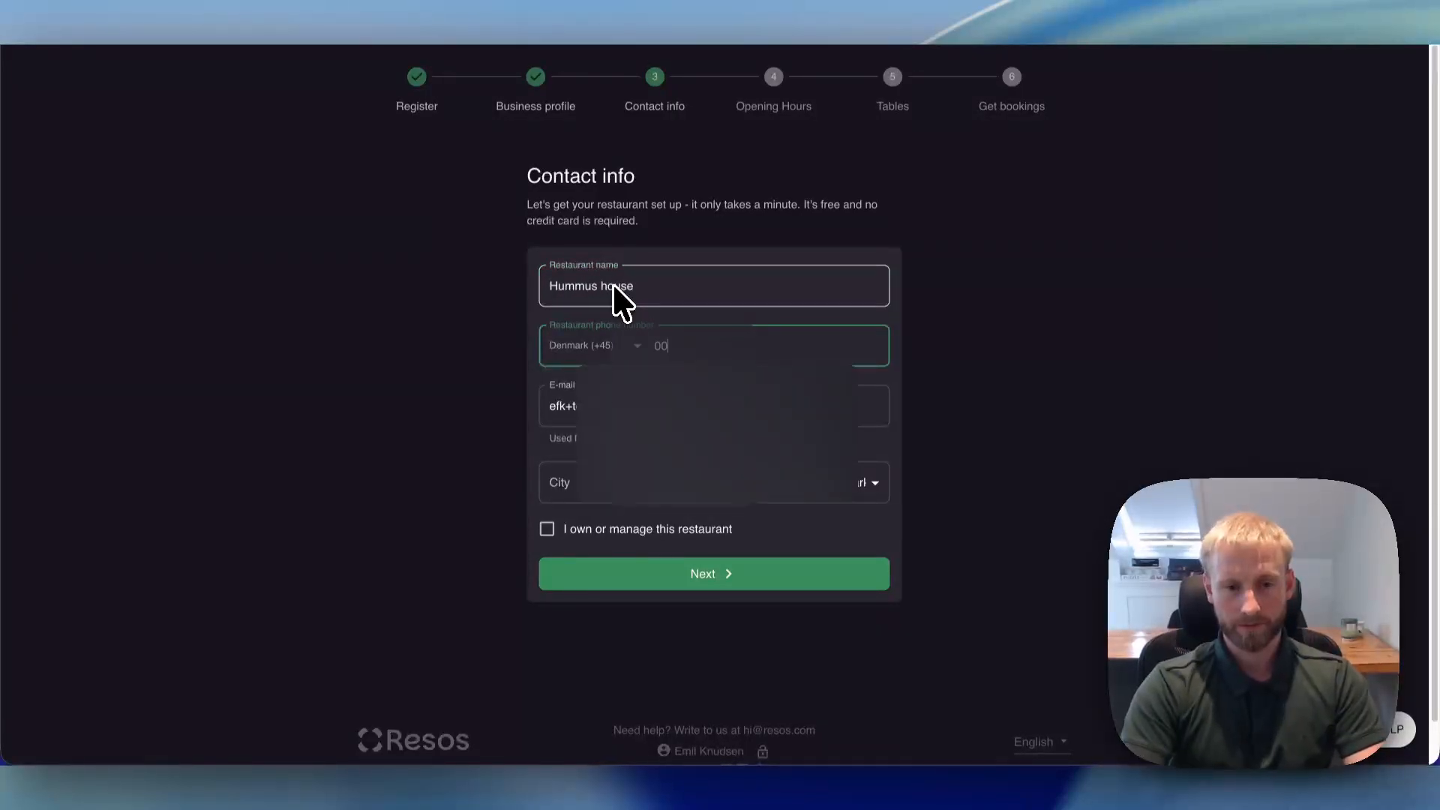
{"action": "type", "text": "990099"}
{"action": "key", "text": "Tab"}
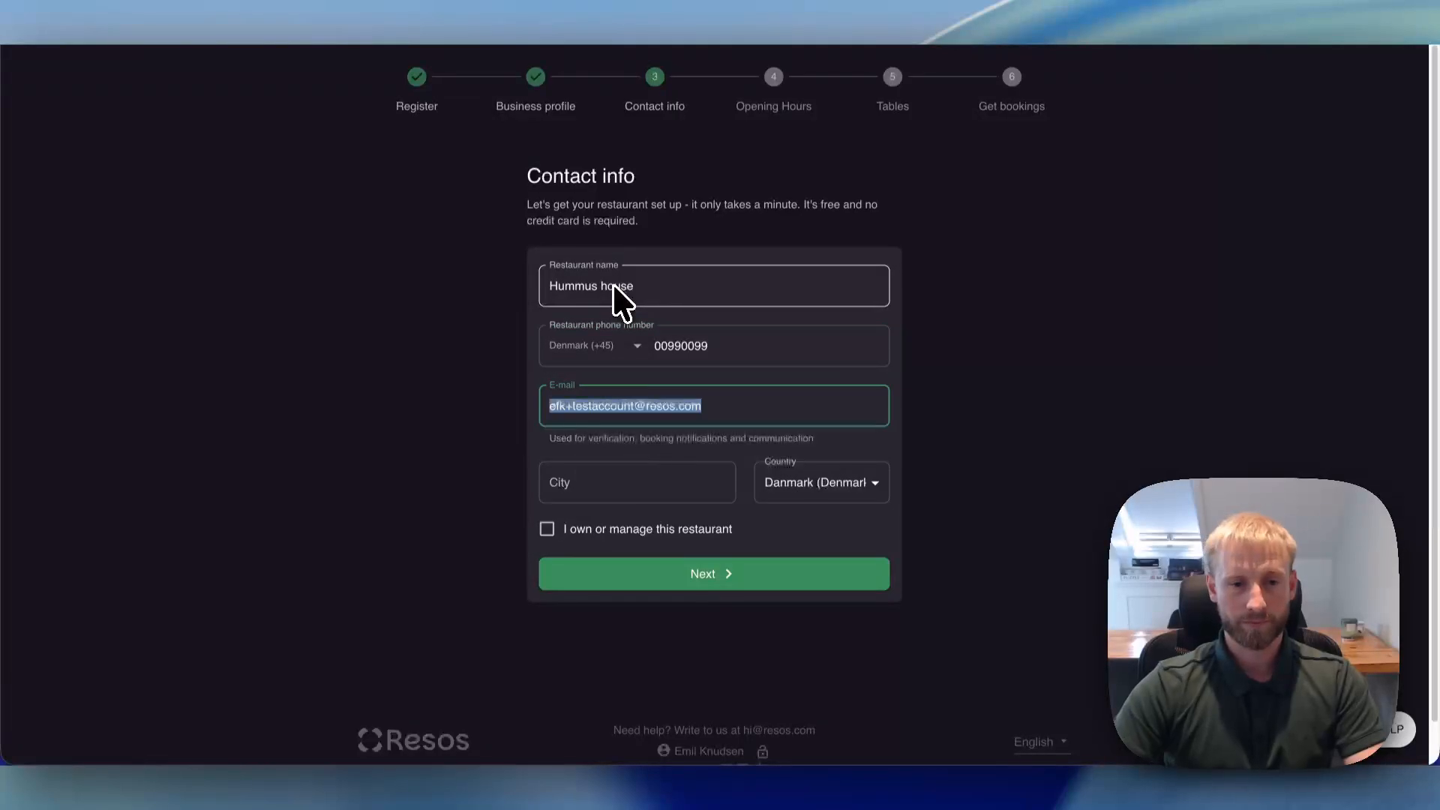
- Set the city to Varde, confirm owning or managing the restaurant, and submit the contact info
{"action": "left_click", "coordinate": [555, 474]}
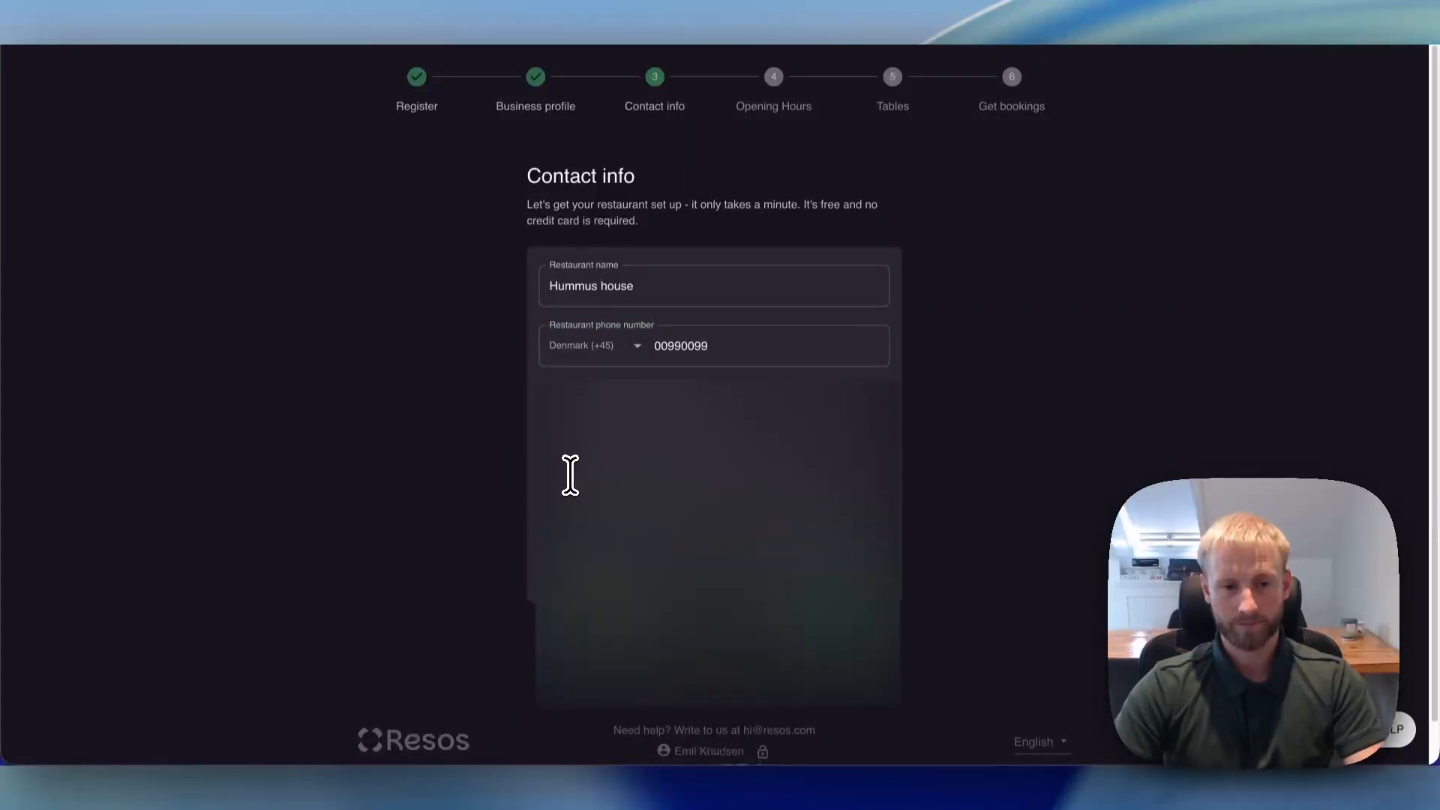
{"action": "left_click", "coordinate": [595, 511]}
{"action": "left_click", "coordinate": [547, 532]}
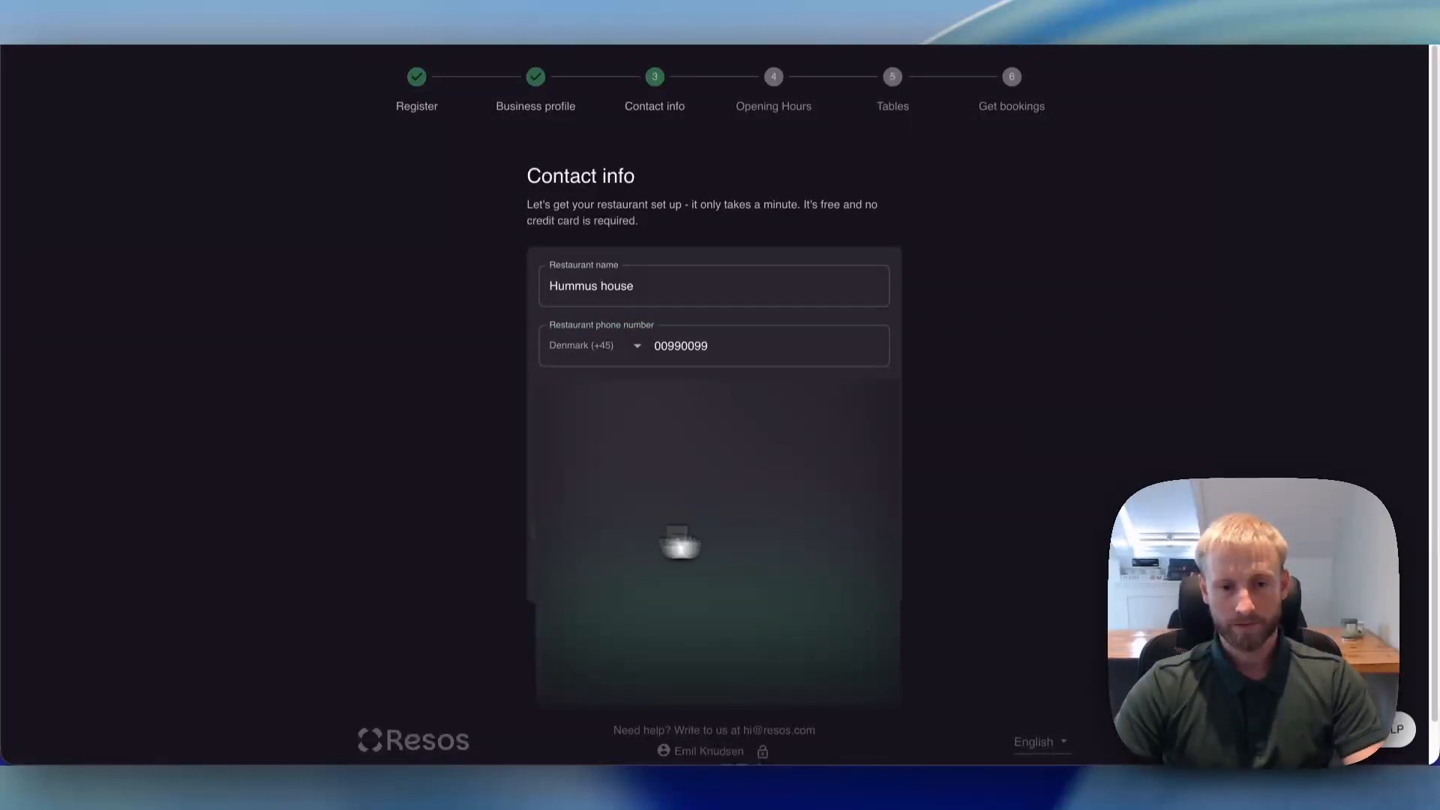
{"action": "left_click", "coordinate": [761, 593]}
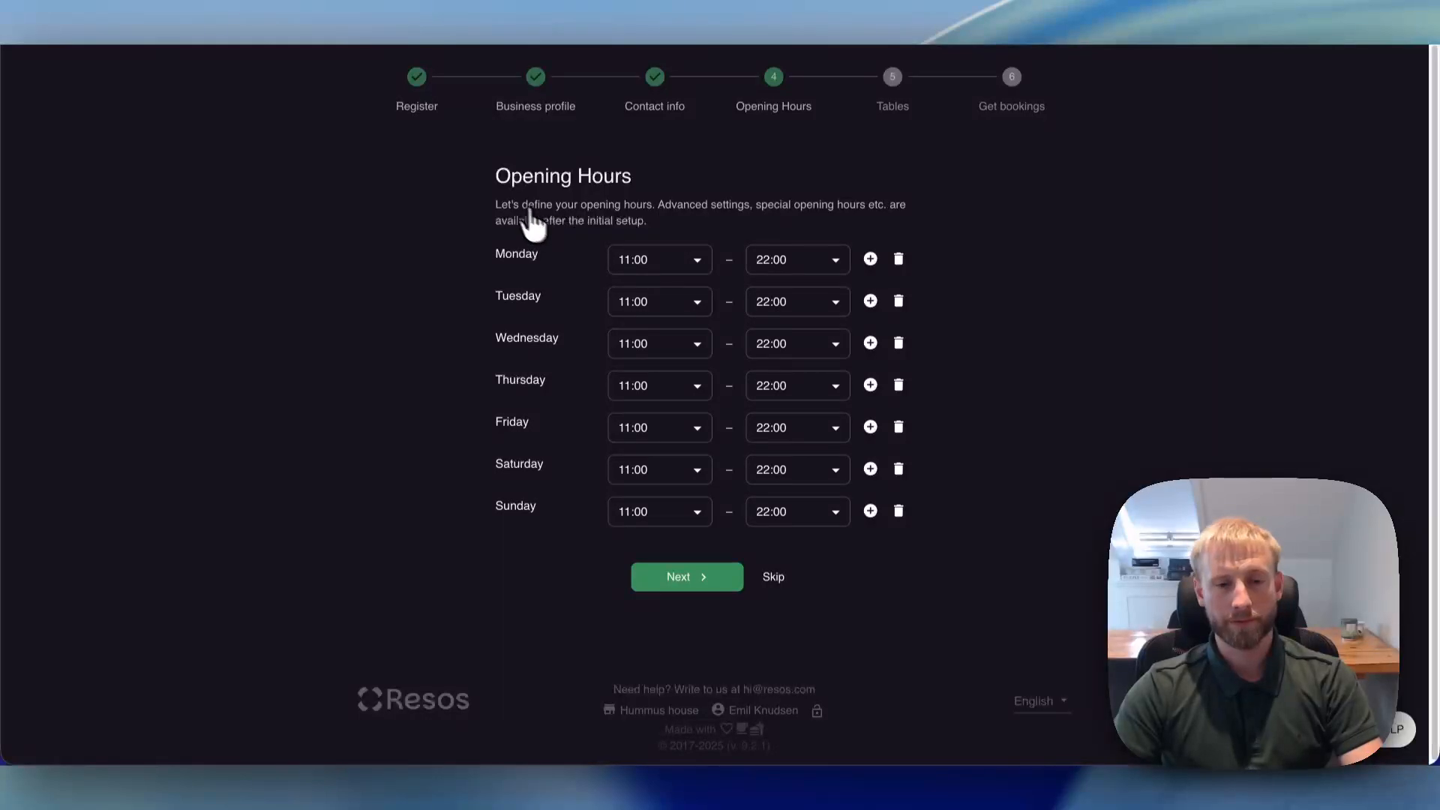
- Mark Wednesday and Thursday as closed in the opening hours and continue to the table setup
{"action": "left_click", "coordinate": [899, 342]}
{"action": "left_click", "coordinate": [899, 385]}
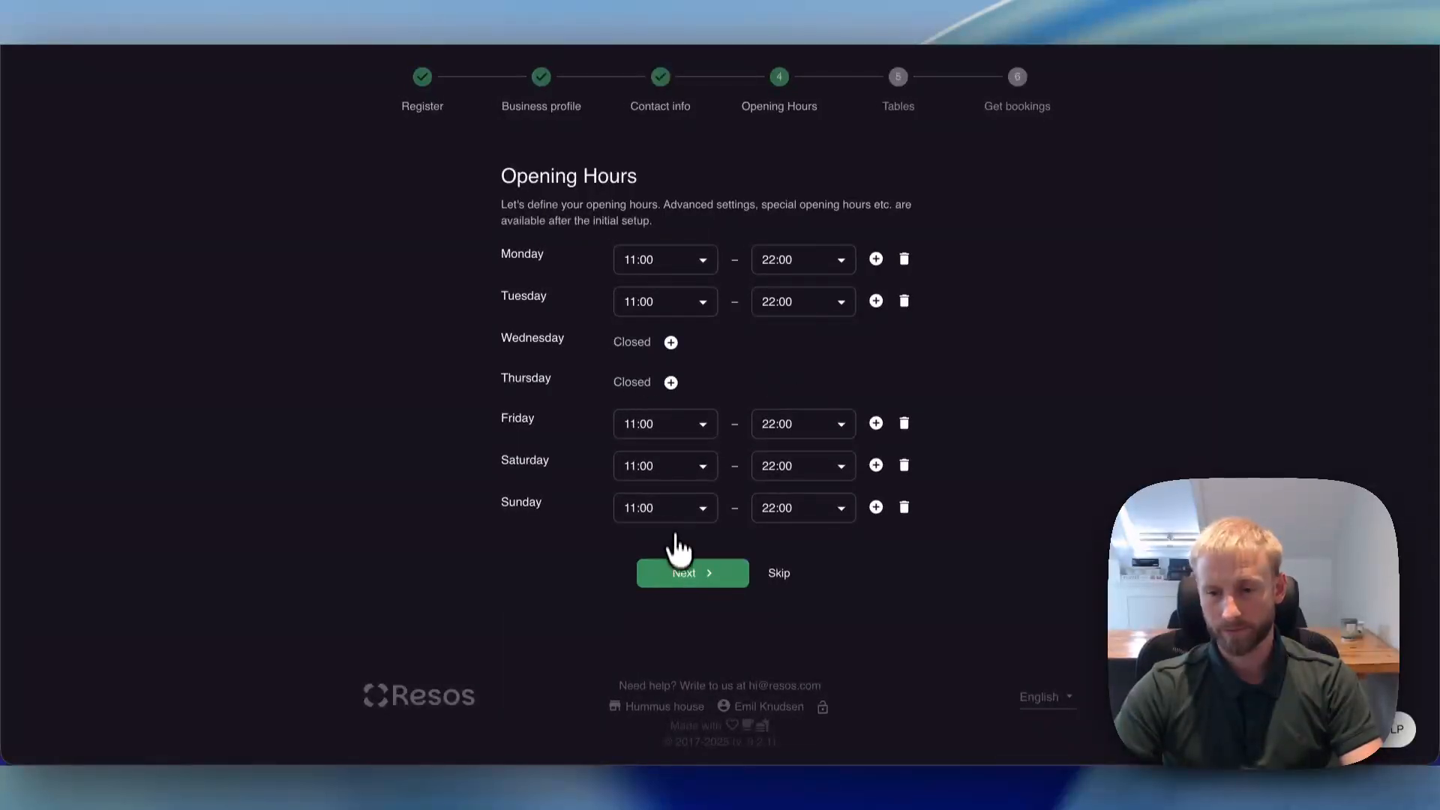
{"action": "left_click", "coordinate": [660, 579]}
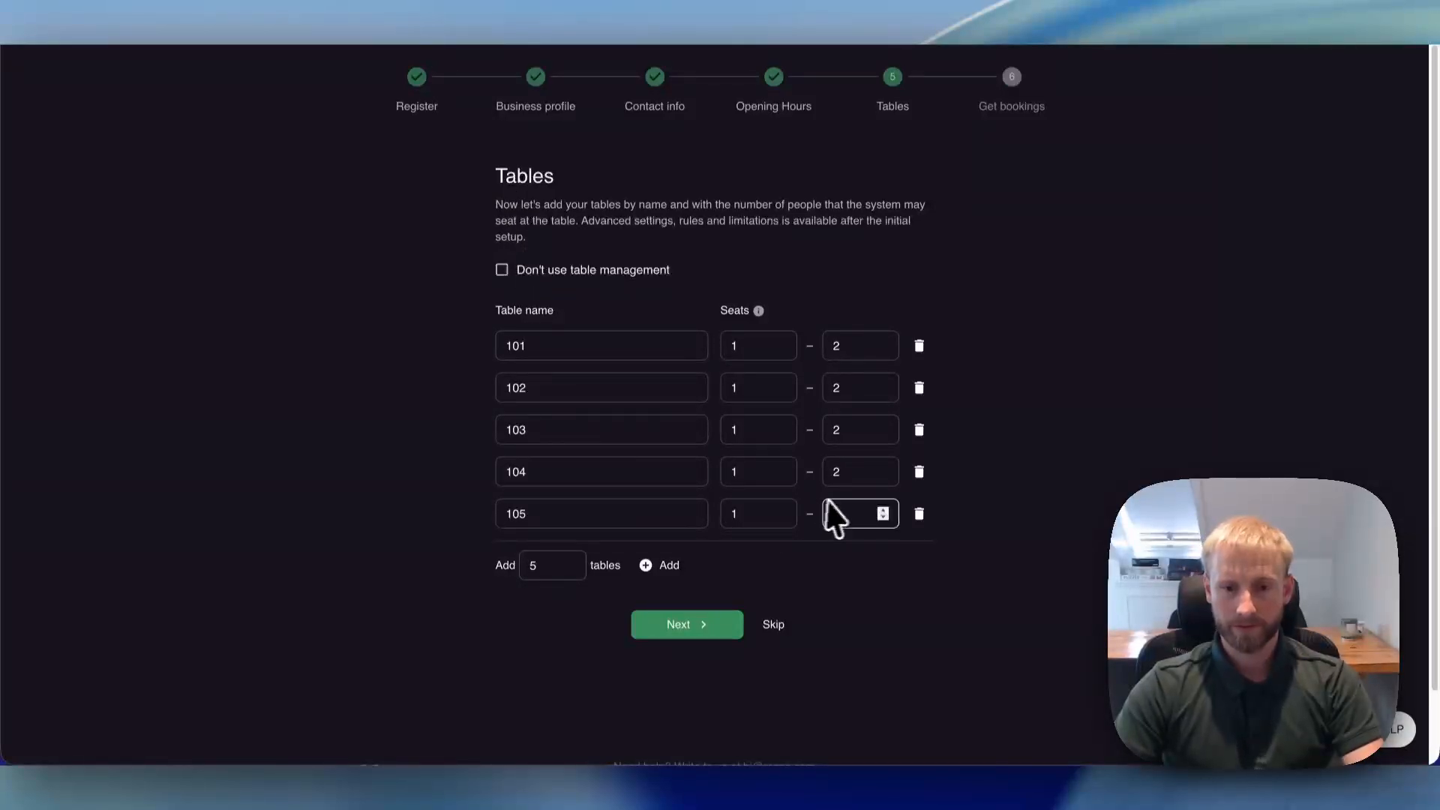
- Add 2 more tables to the restaurant's table list
{"action": "left_click_drag", "start_coordinate": [548, 569], "coordinate": [512, 570]}
{"action": "type", "text": "2"}
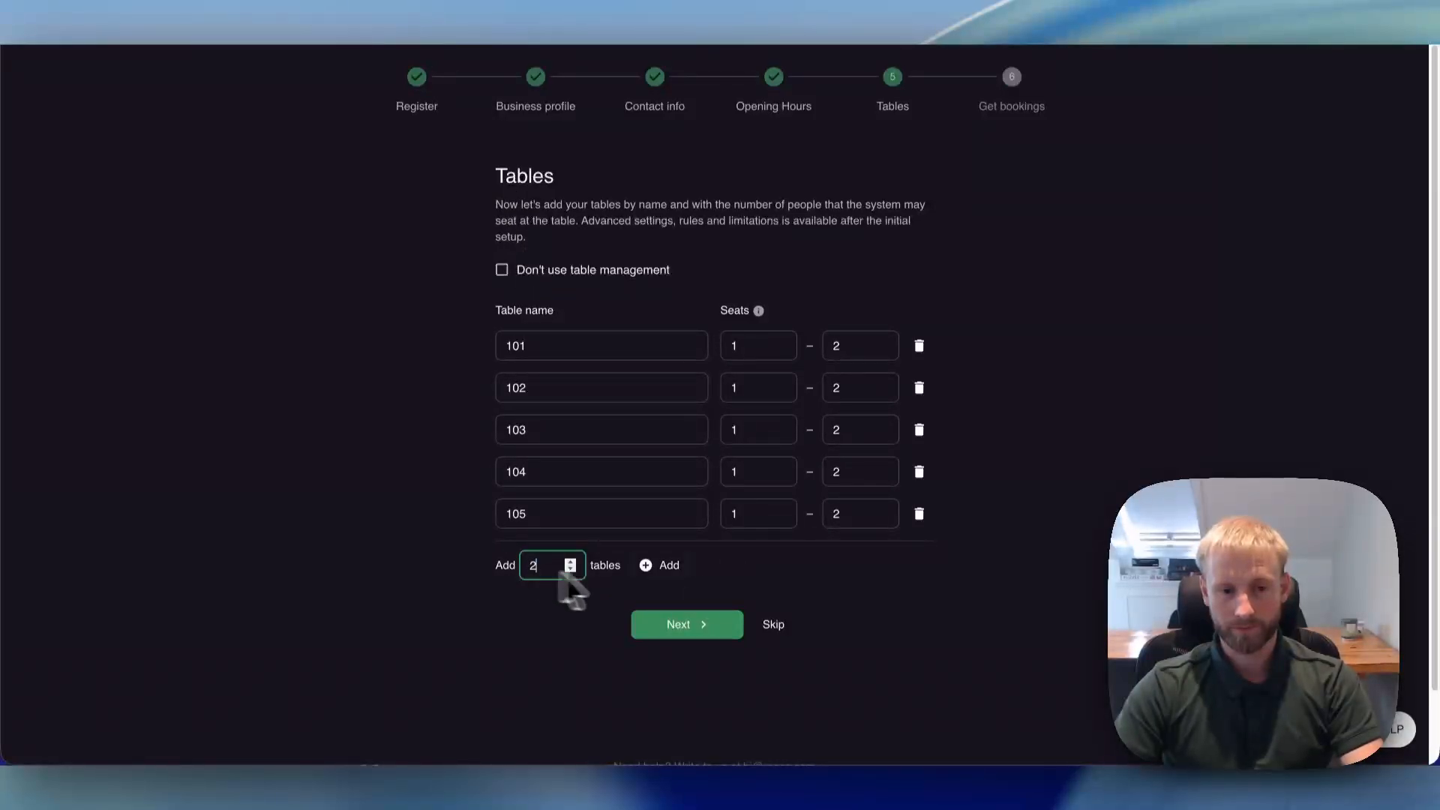
{"action": "left_click", "coordinate": [668, 572]}
{"action": "scroll", "coordinate": [897, 665], "scroll_direction": "down", "scroll_amount": 2}
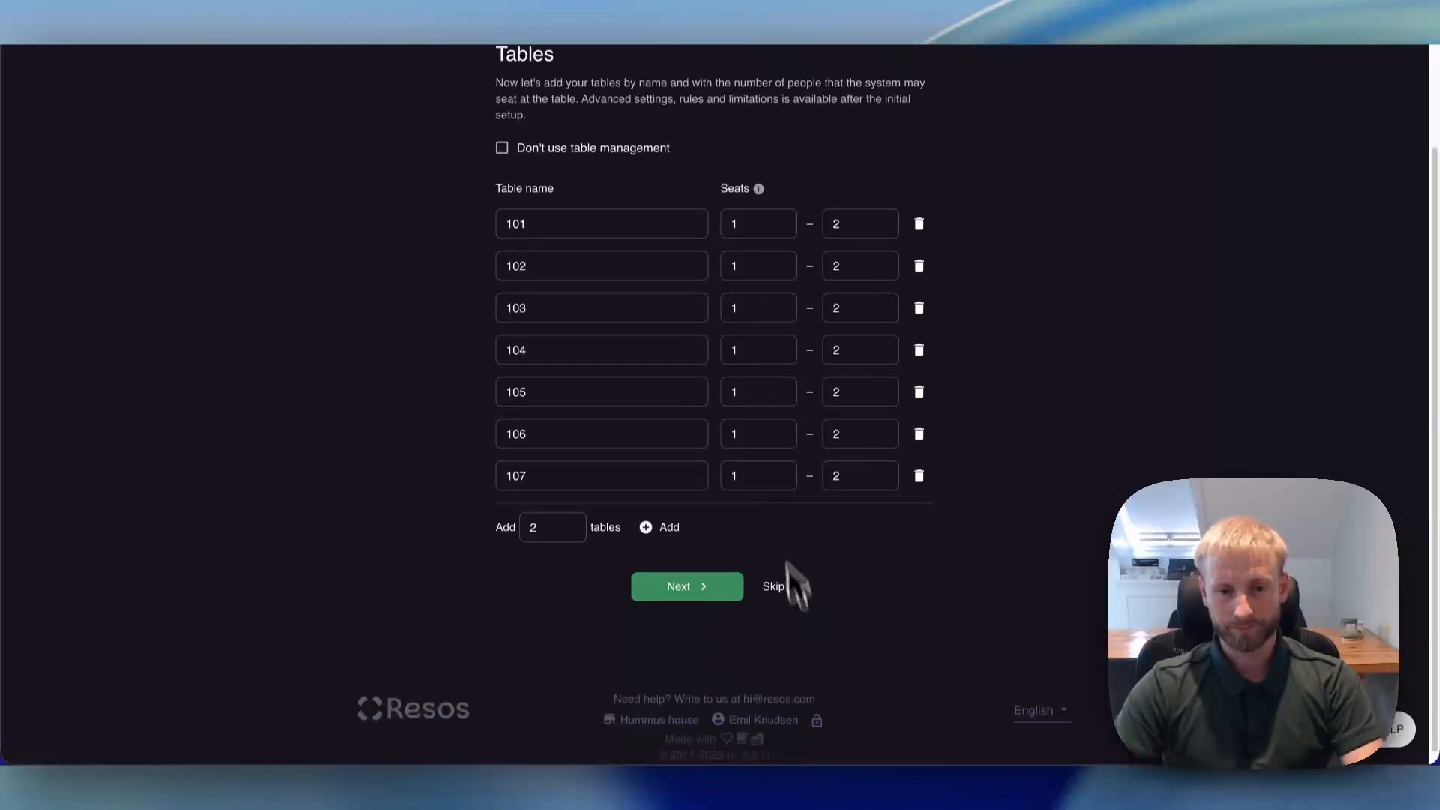
- Set the seats of tables 106 and 107 to 3–4 each and submit the table setup
{"action": "double_click", "coordinate": [756, 436]}
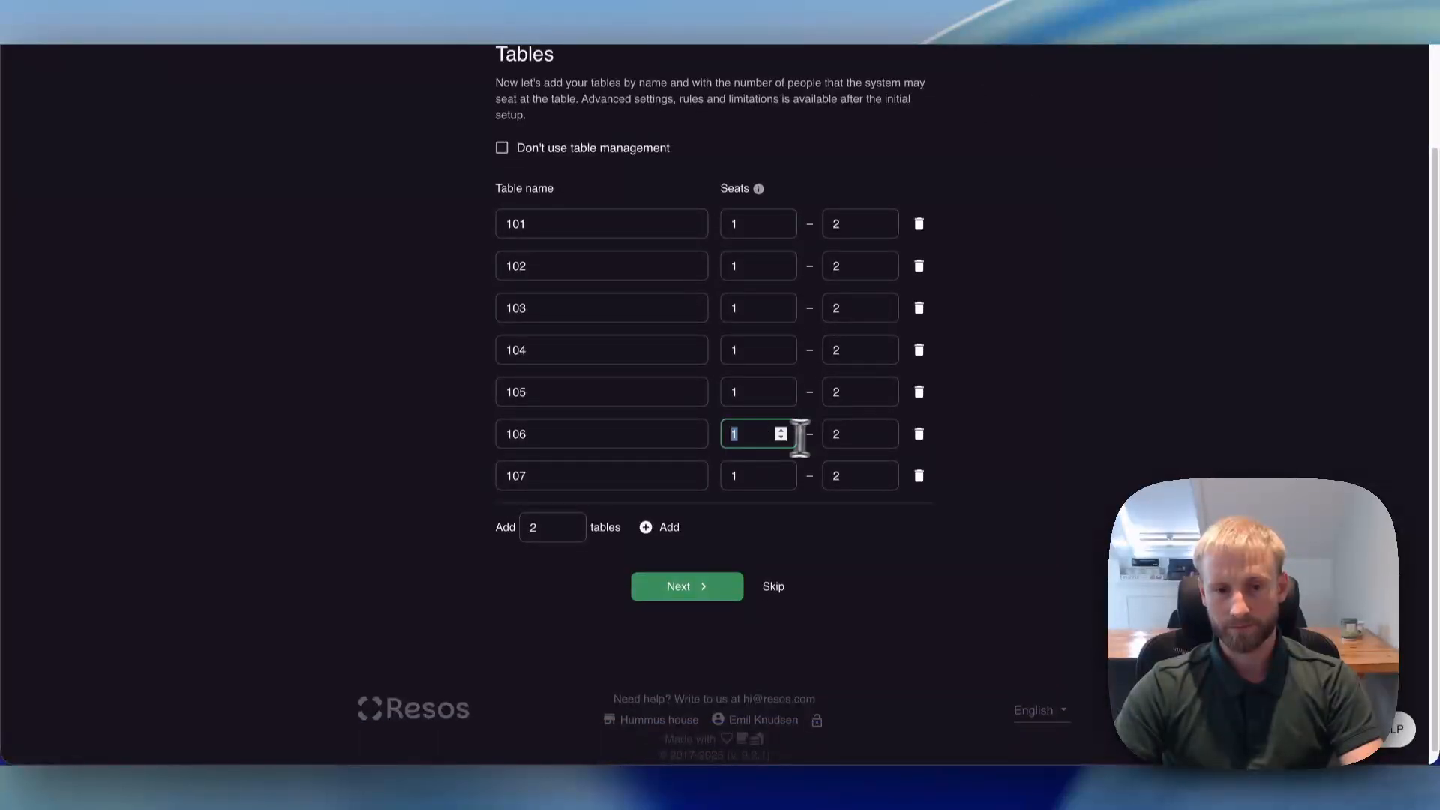
{"action": "type", "text": "3"}
{"action": "left_click", "coordinate": [846, 438]}
{"action": "type", "text": "4"}
{"action": "double_click", "coordinate": [745, 474]}
{"action": "type", "text": "3"}
{"action": "double_click", "coordinate": [854, 477]}
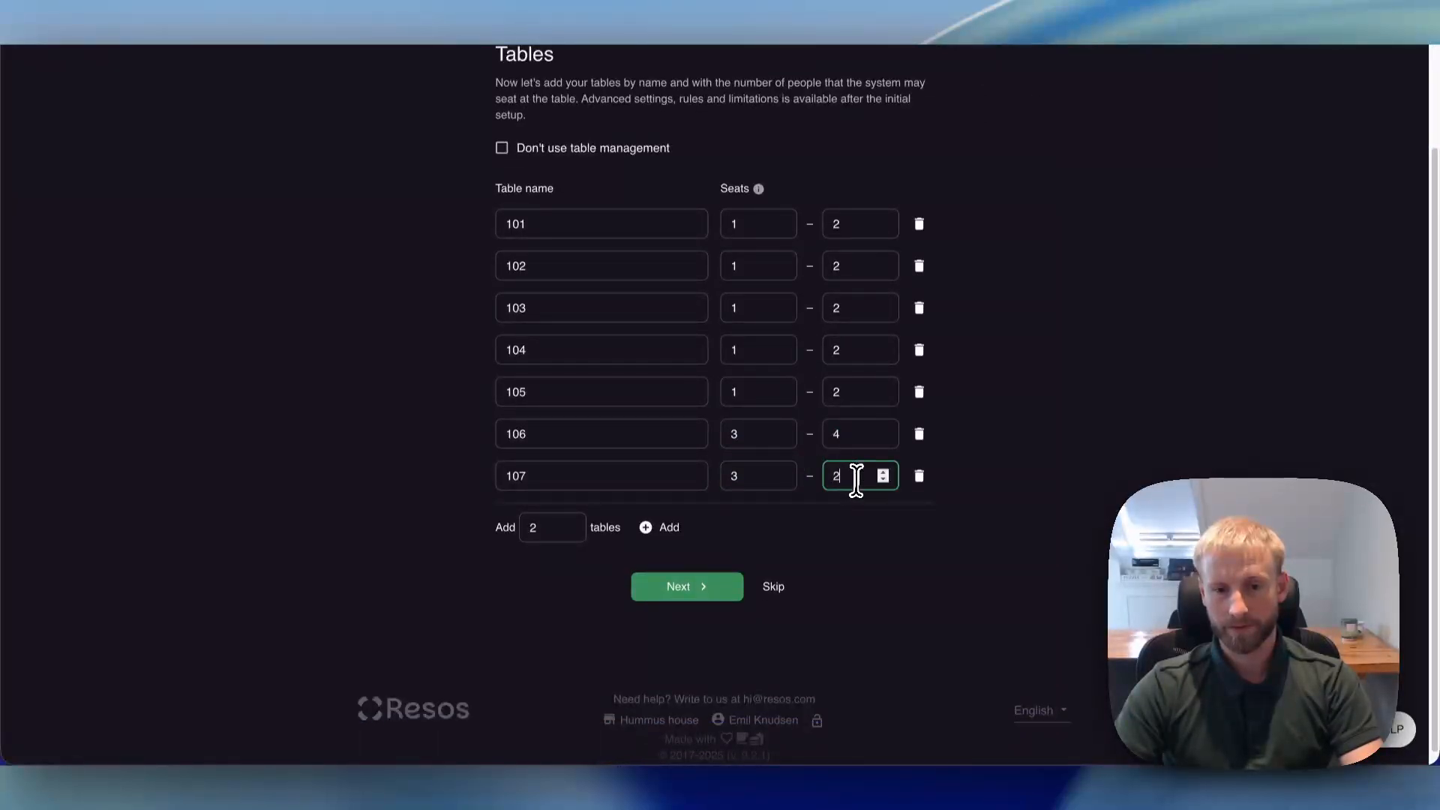
{"action": "type", "text": "4"}
{"action": "left_click", "coordinate": [731, 588]}
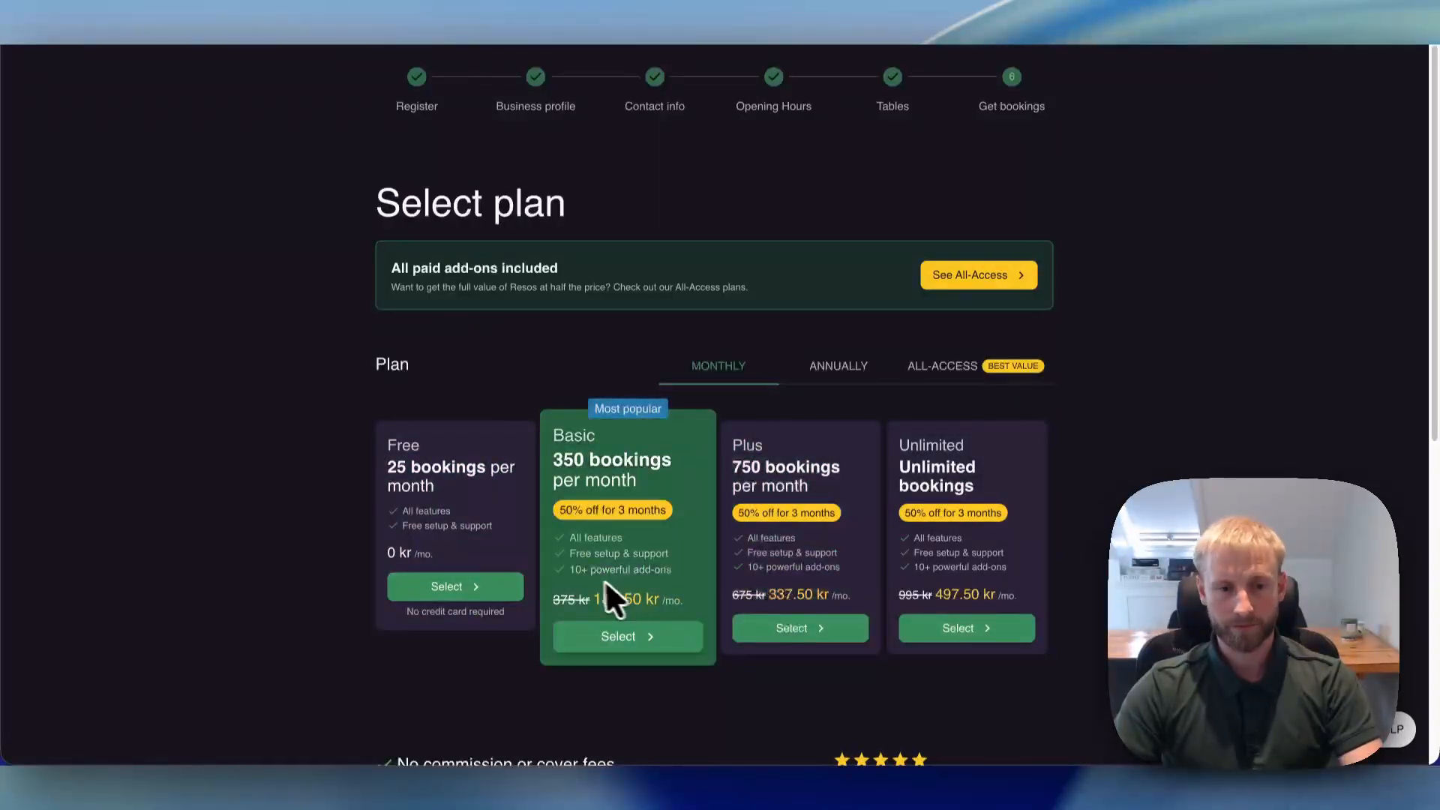
- Select the Free plan with 25 bookings per month and finish the setup to start exploring the system
{"action": "left_click", "coordinate": [452, 592]}
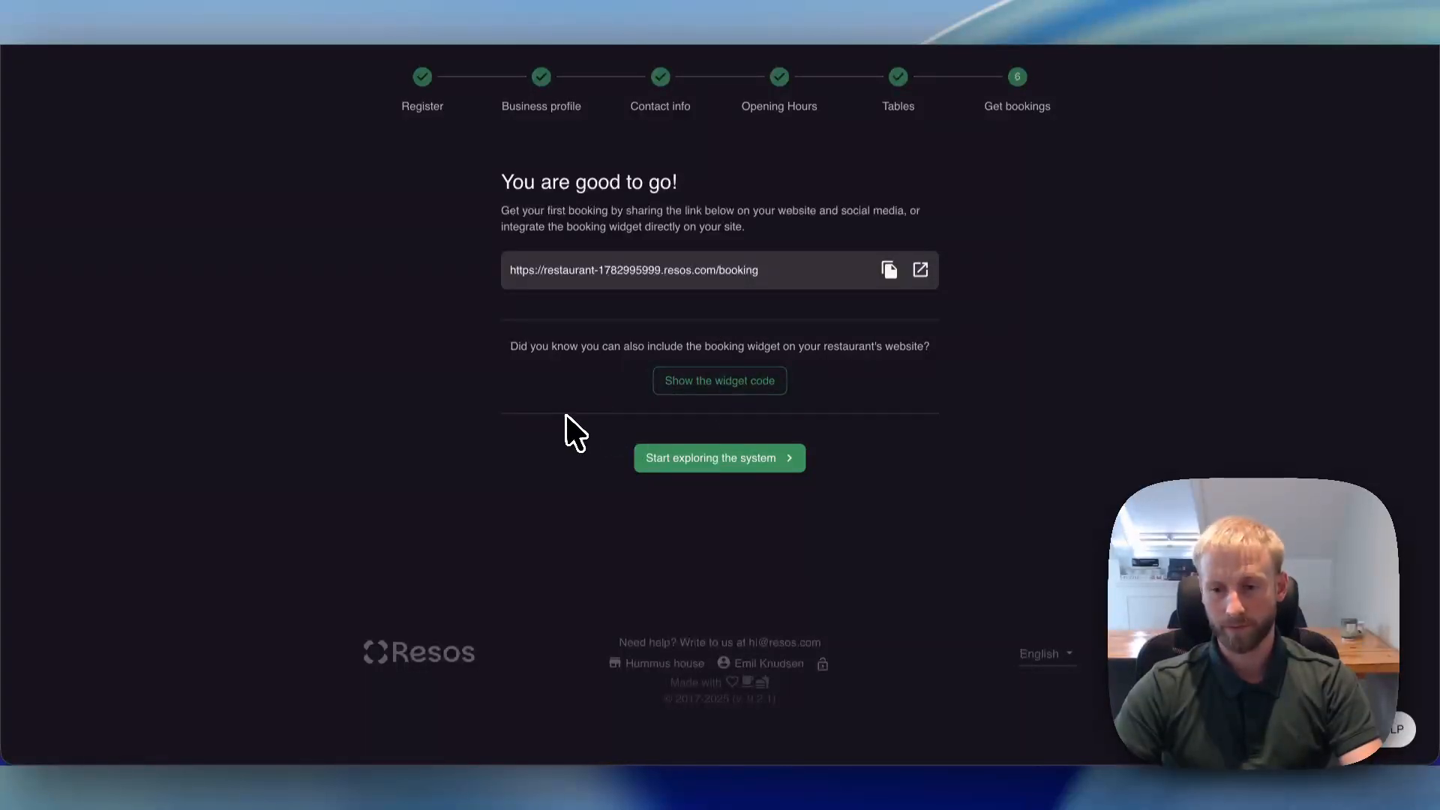
{"action": "left_click", "coordinate": [660, 459]}
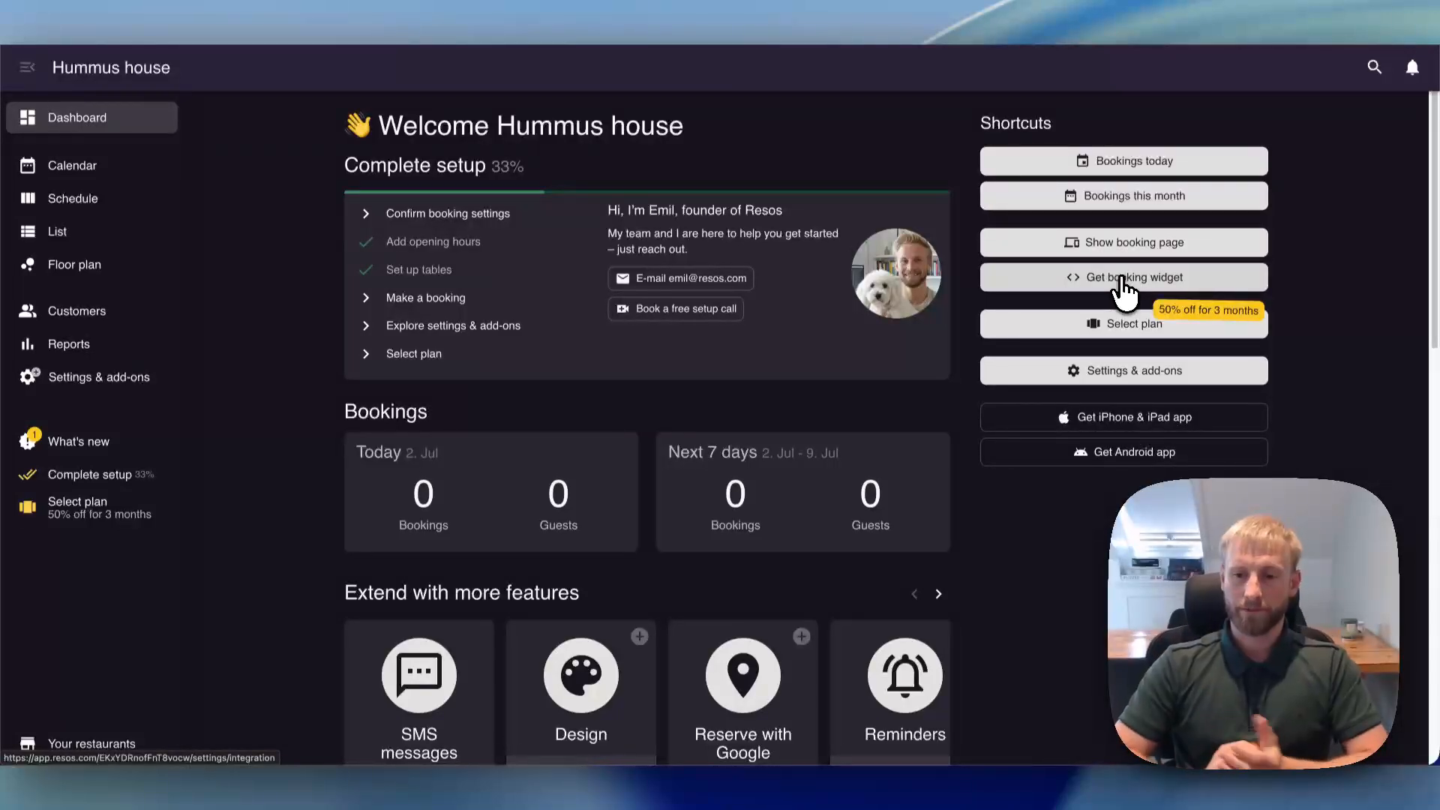
- Preview the public booking page for 2 people on Saturday 4 July at 11:15, accepting all cookies, and return to the dashboard
{"action": "left_click", "coordinate": [1131, 245]}
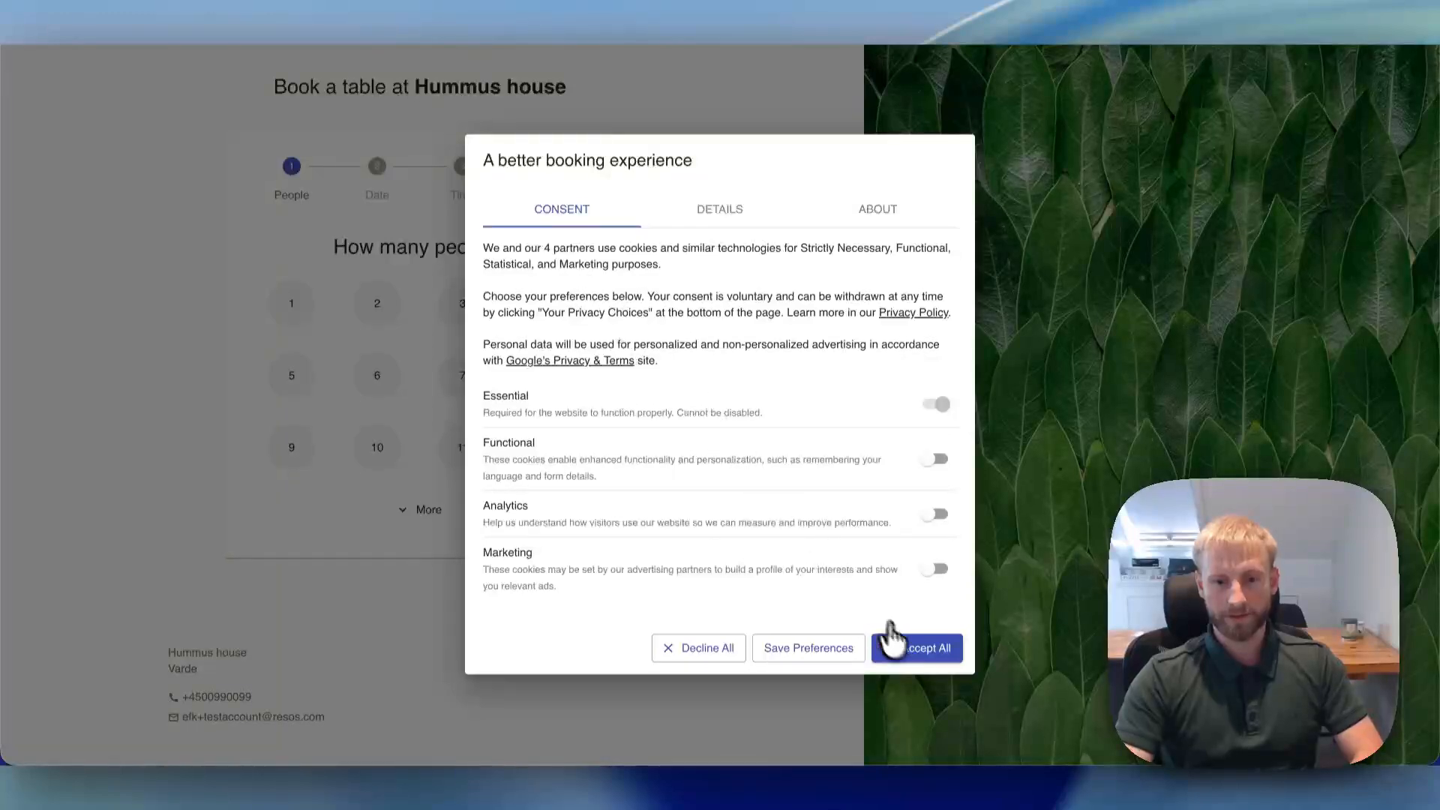
{"action": "left_click", "coordinate": [900, 644]}
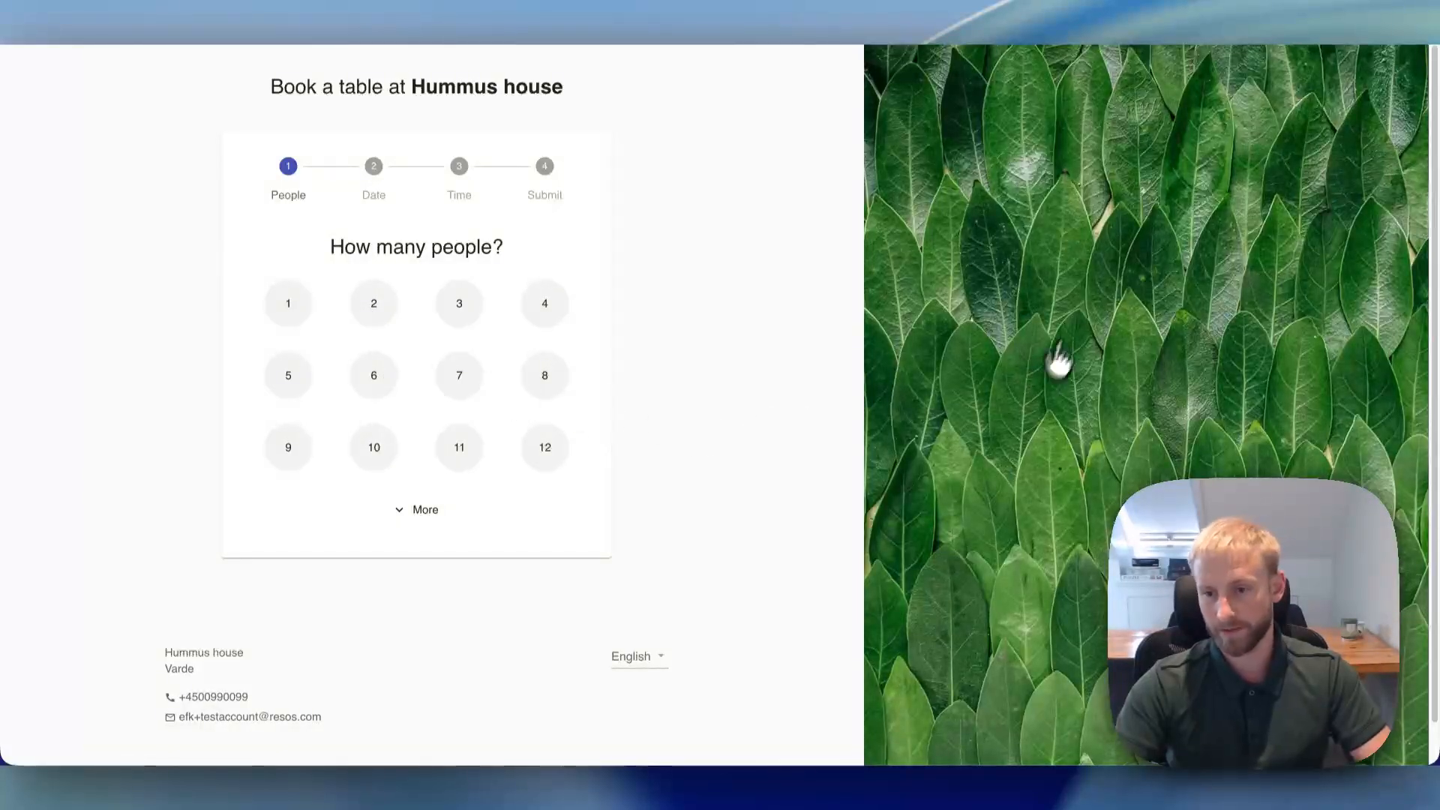
{"action": "left_click", "coordinate": [372, 308]}
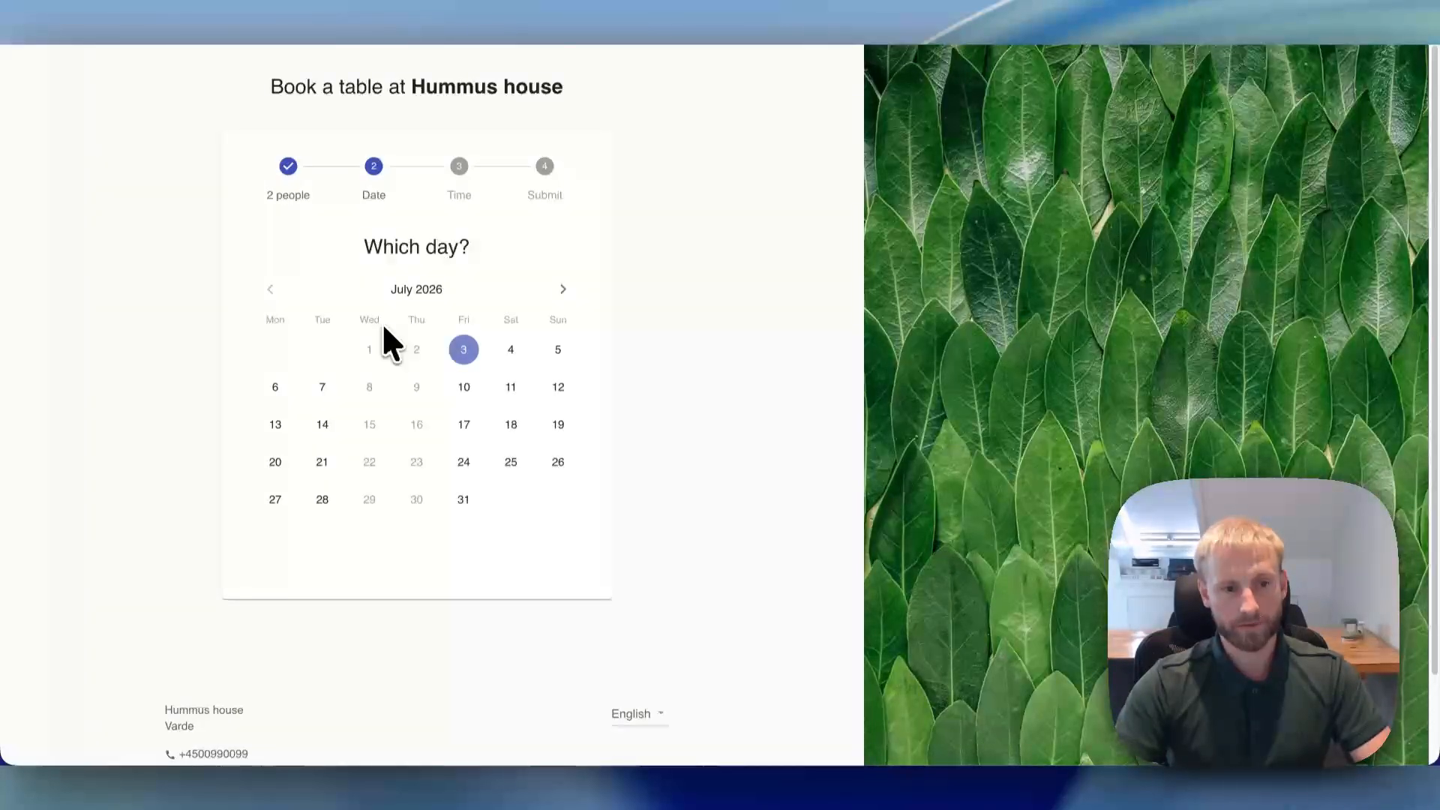
{"action": "left_click", "coordinate": [510, 351]}
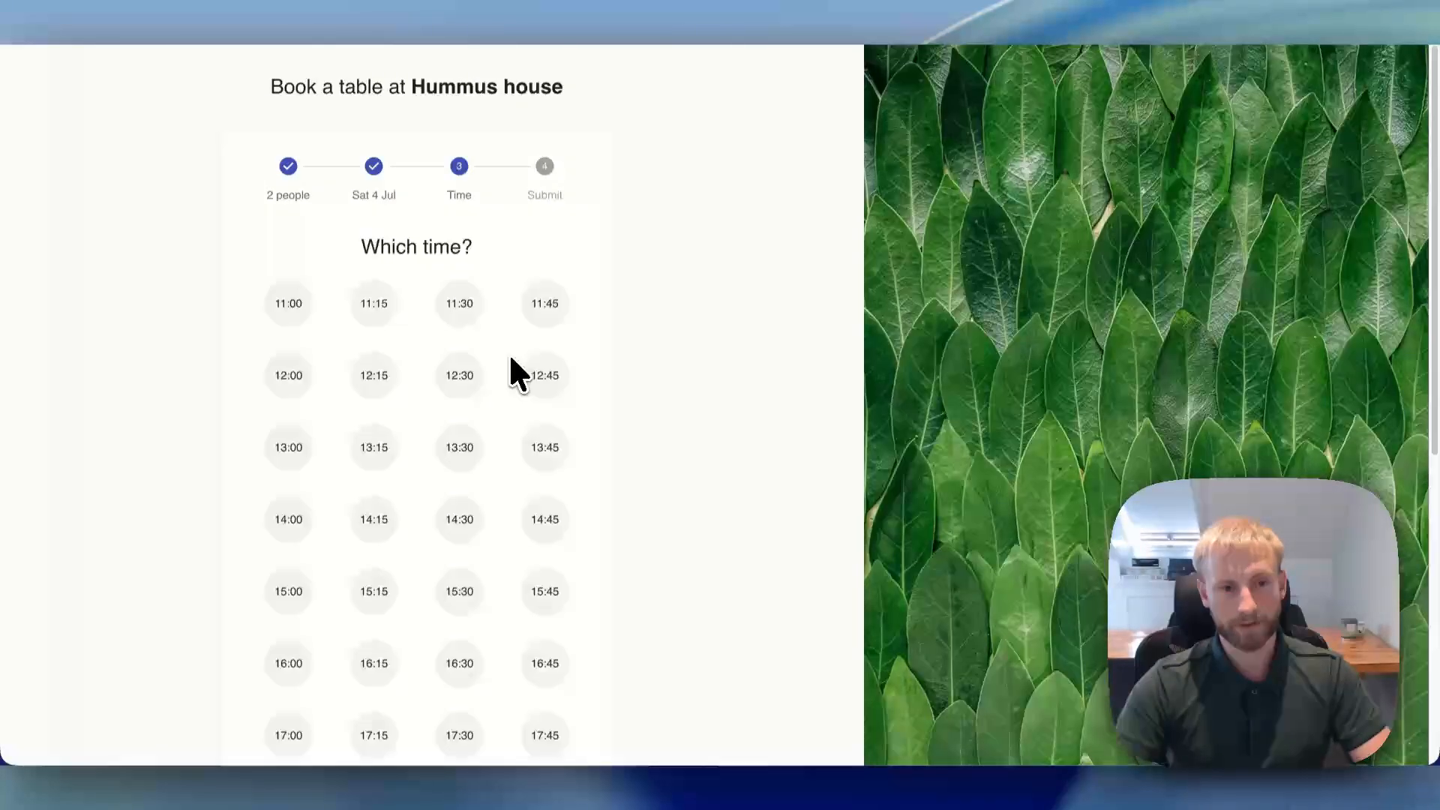
{"action": "left_click", "coordinate": [376, 306]}
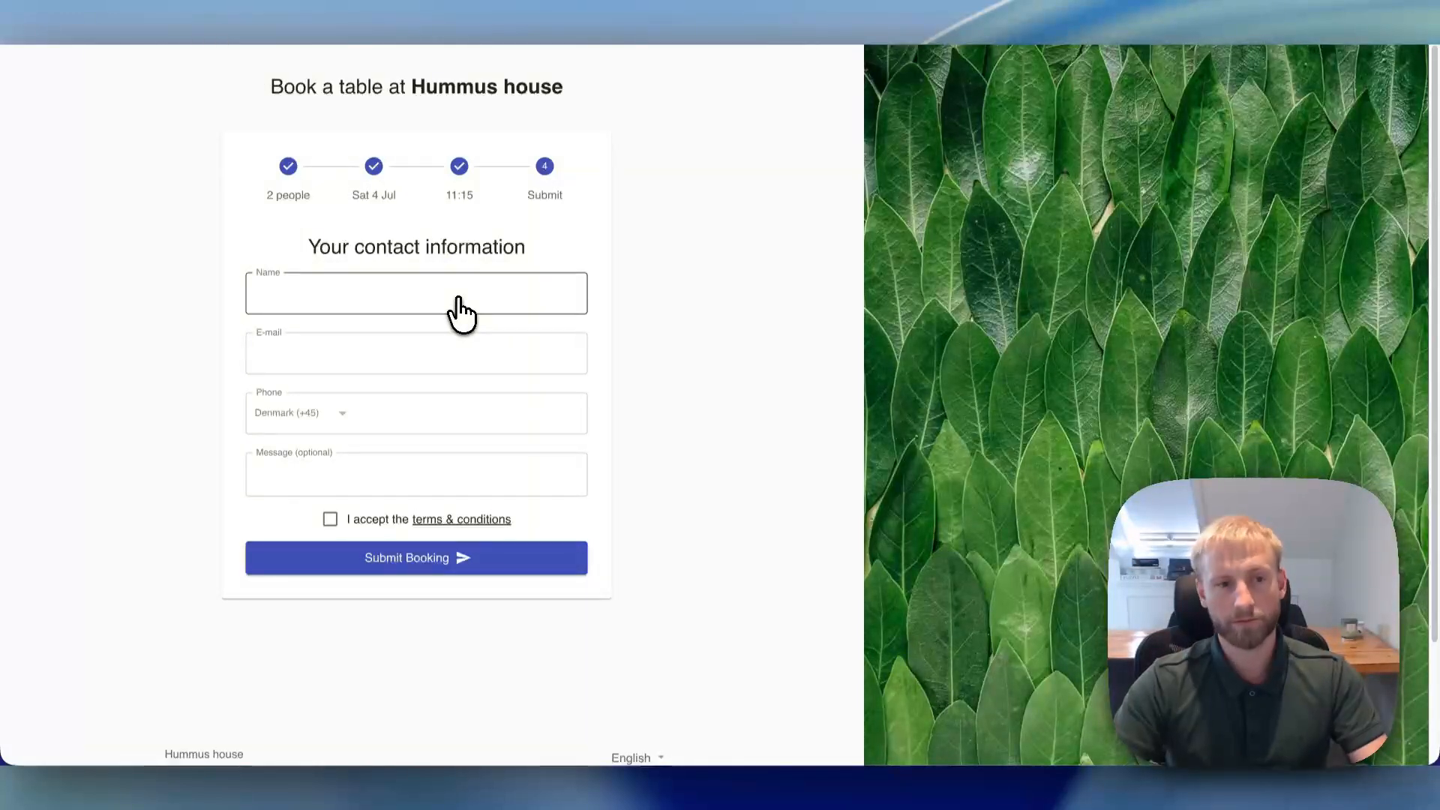
{"action": "left_click", "coordinate": [172, 13]}
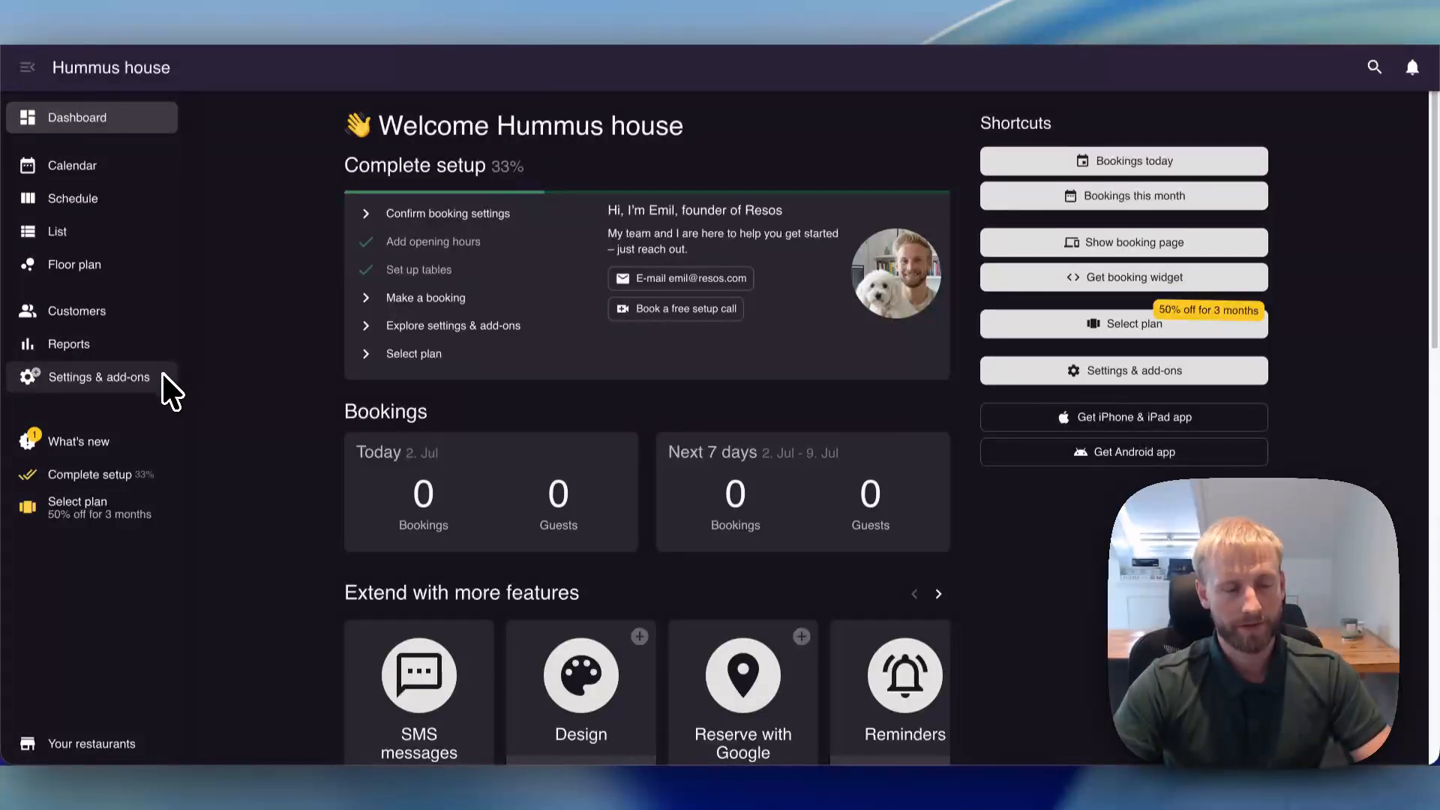
- Review the general, seating and limit settings of Monday's regular opening hour, and close them without changes
{"action": "left_click", "coordinate": [134, 383]}
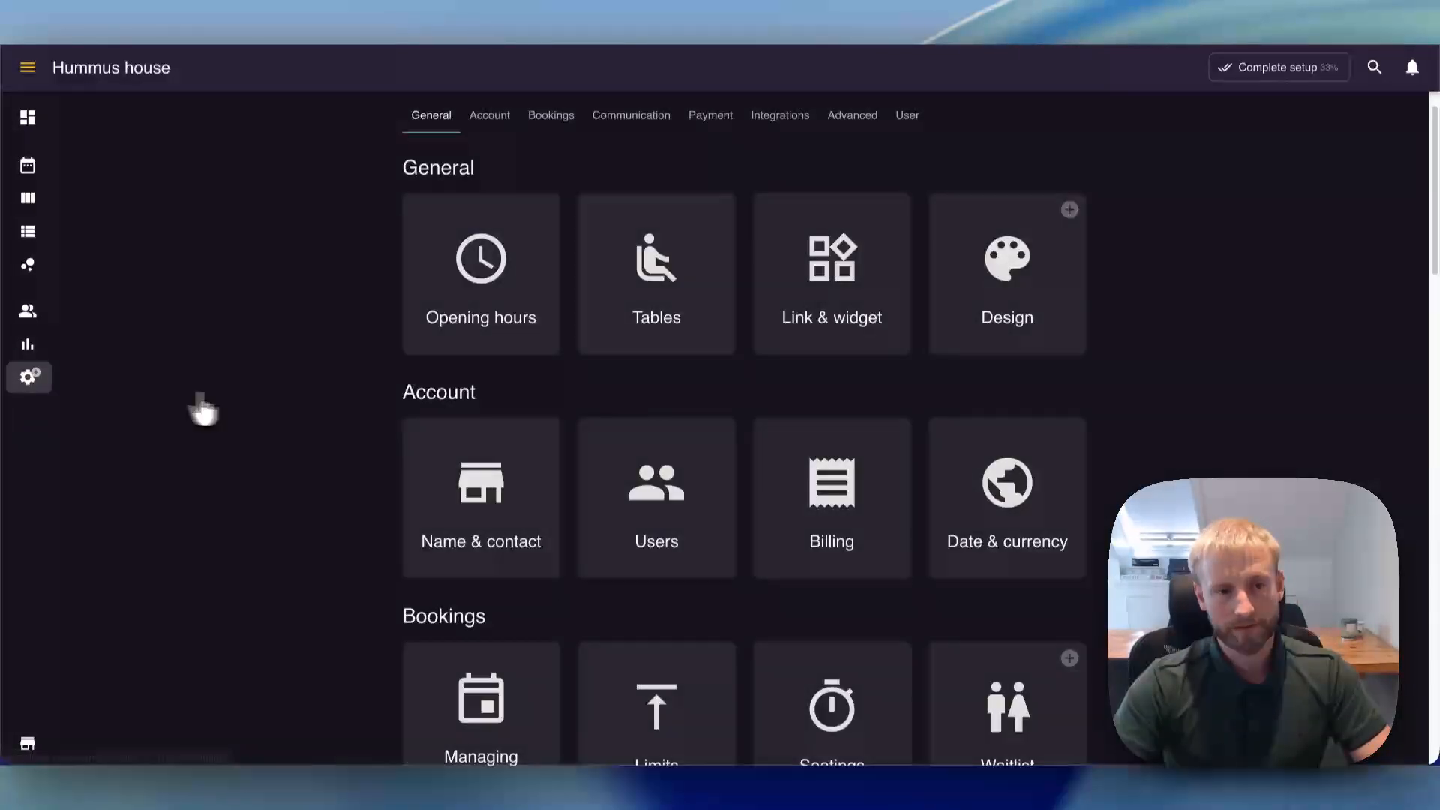
{"action": "left_click", "coordinate": [483, 343]}
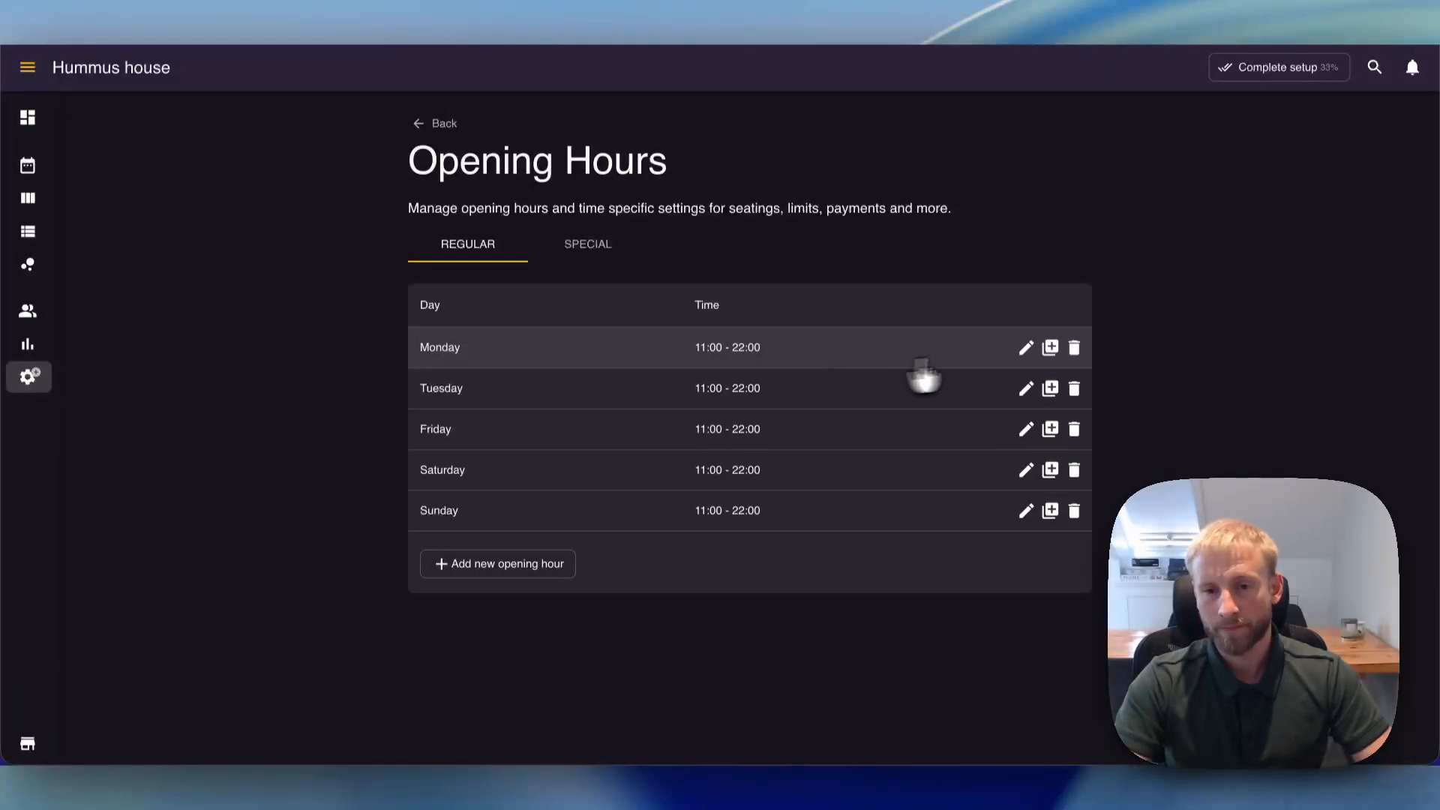
{"action": "left_click", "coordinate": [1025, 348]}
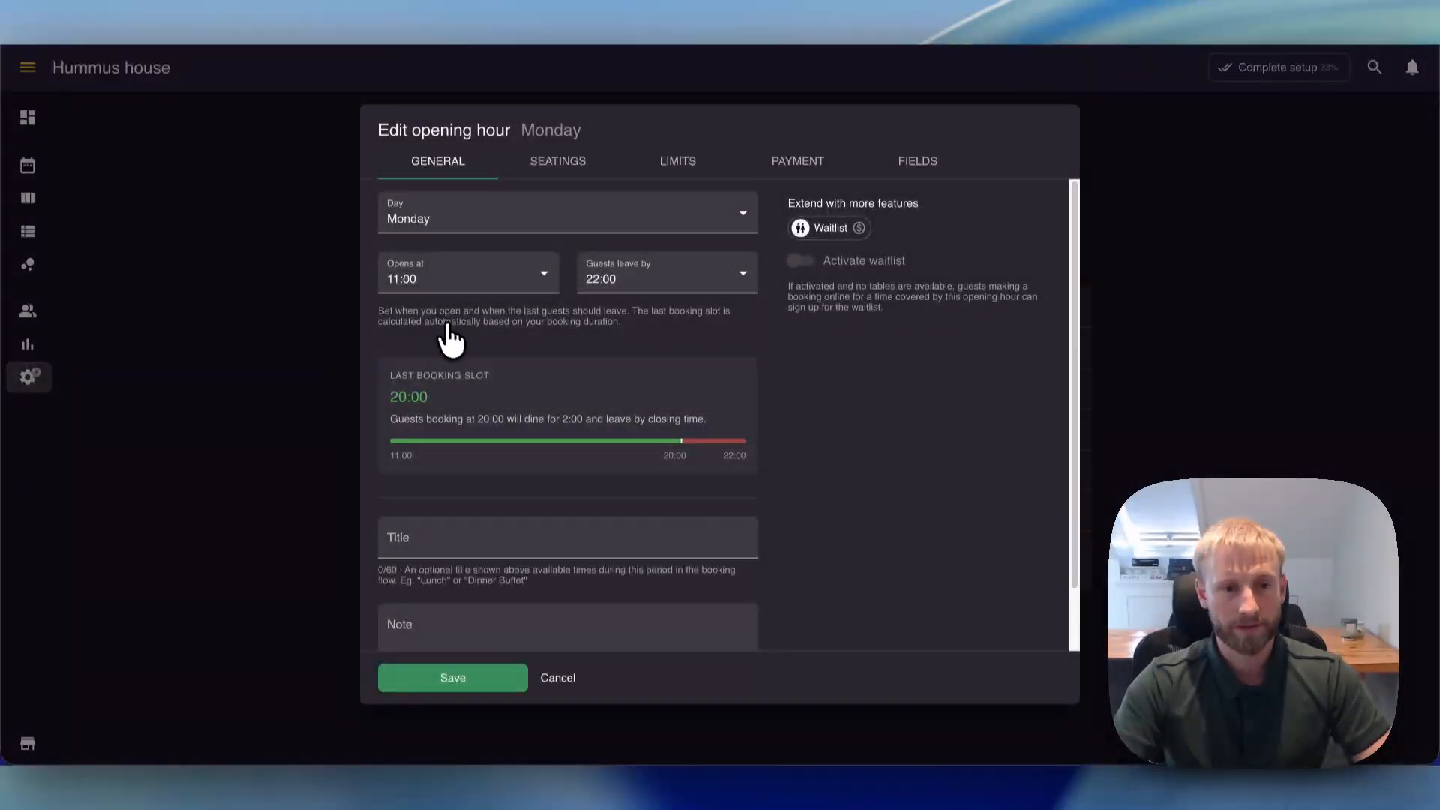
{"action": "scroll", "coordinate": [454, 353], "scroll_direction": "down", "scroll_amount": 2}
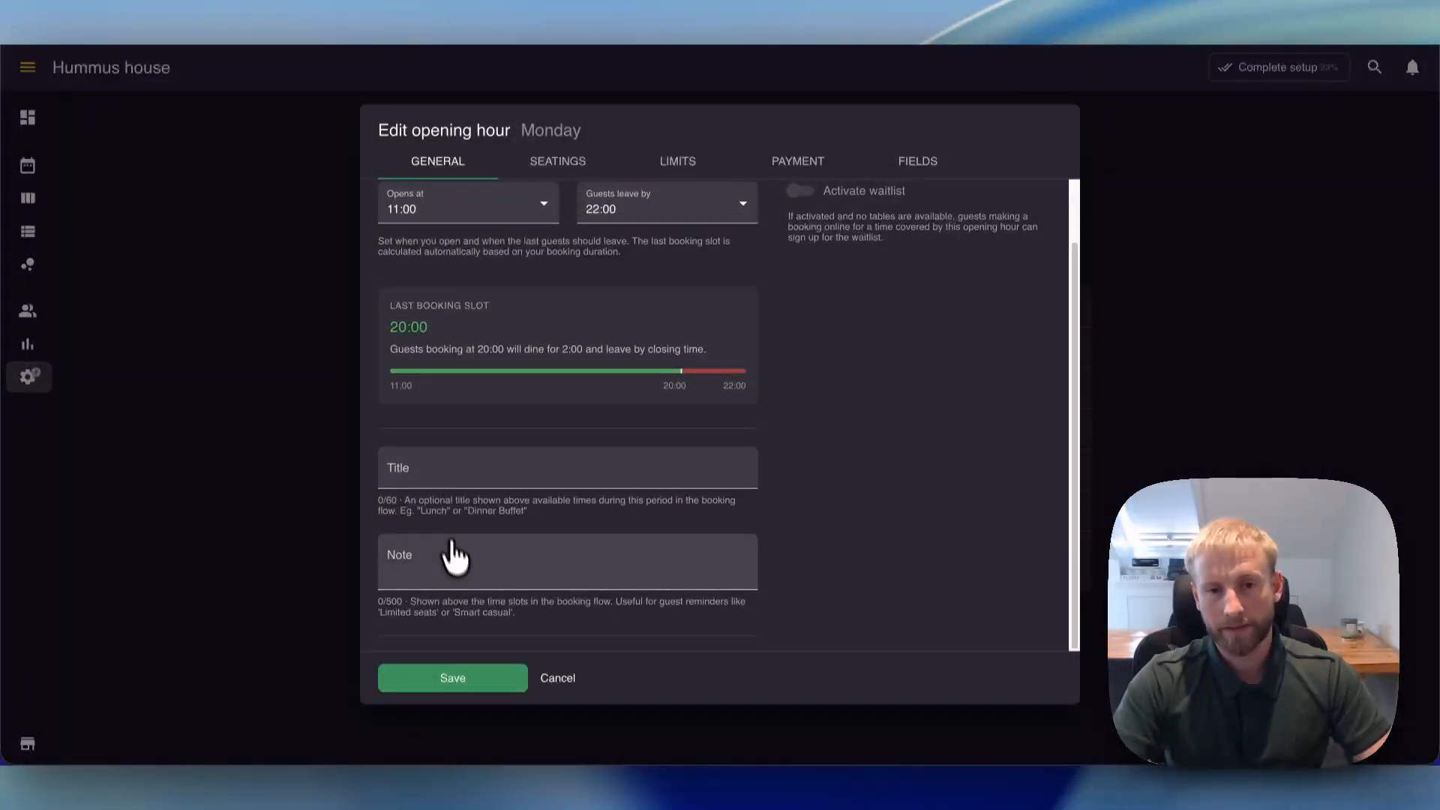
{"action": "scroll", "coordinate": [454, 552], "scroll_direction": "up", "scroll_amount": 2}
{"action": "left_click", "coordinate": [596, 177]}
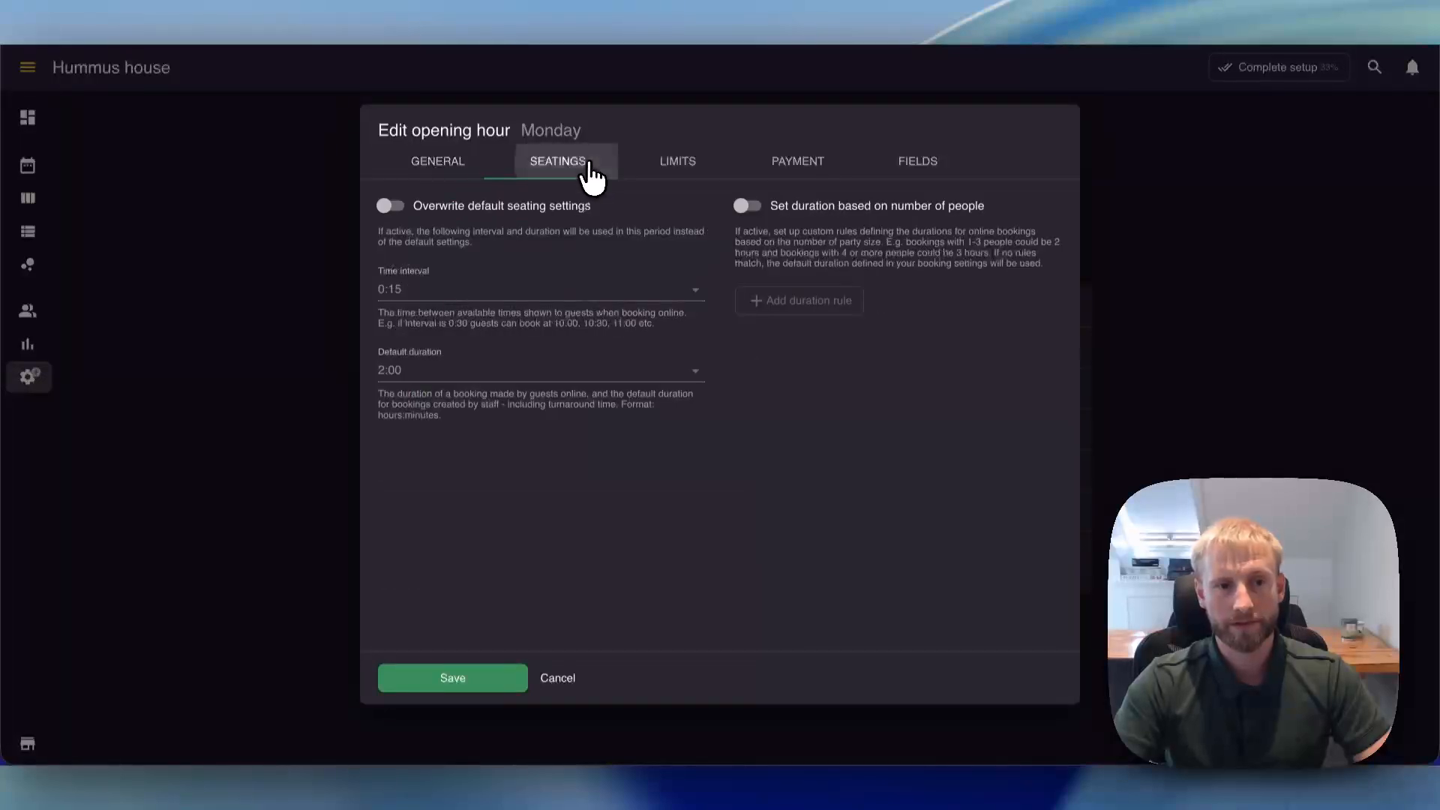
{"action": "left_click", "coordinate": [664, 182]}
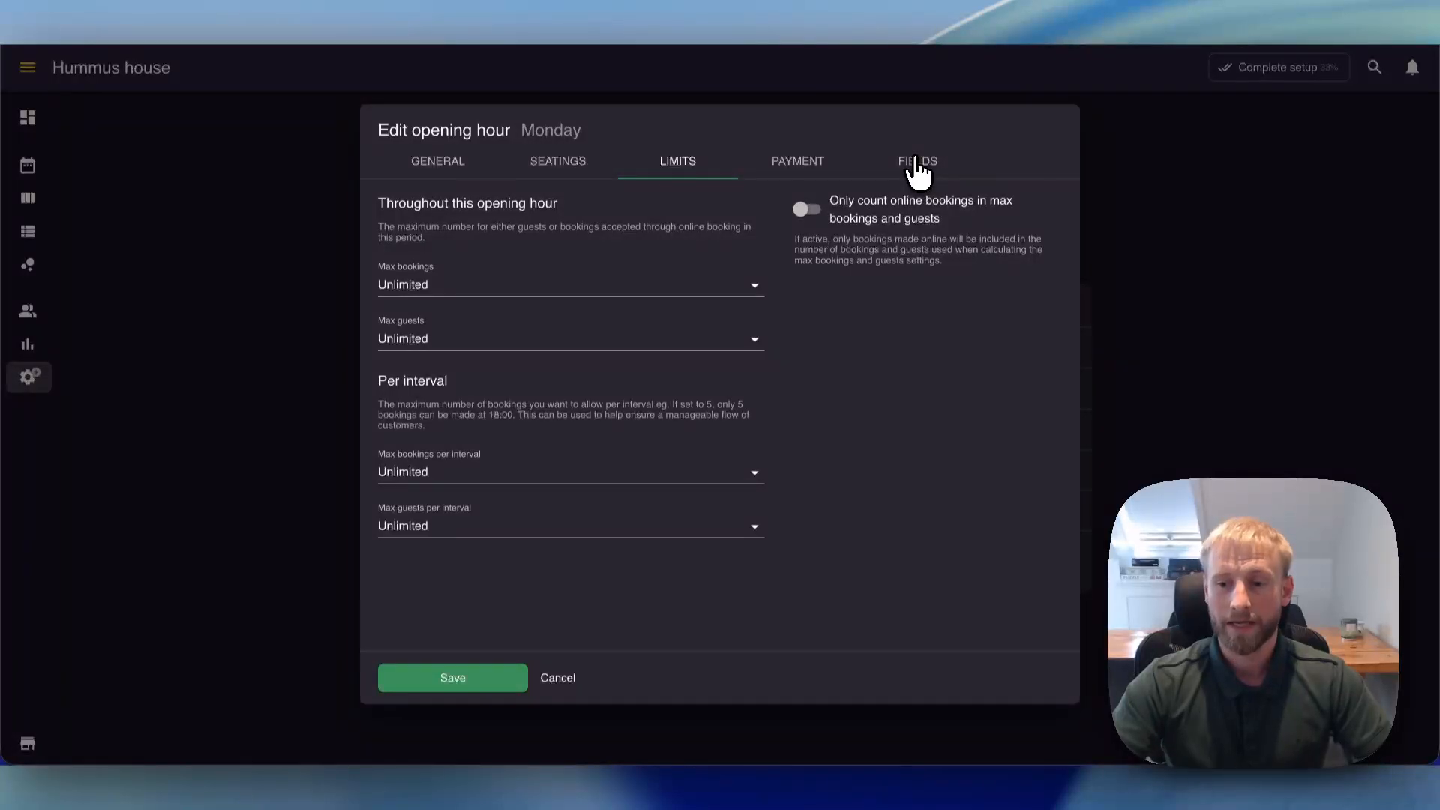
{"action": "left_click", "coordinate": [1177, 245]}
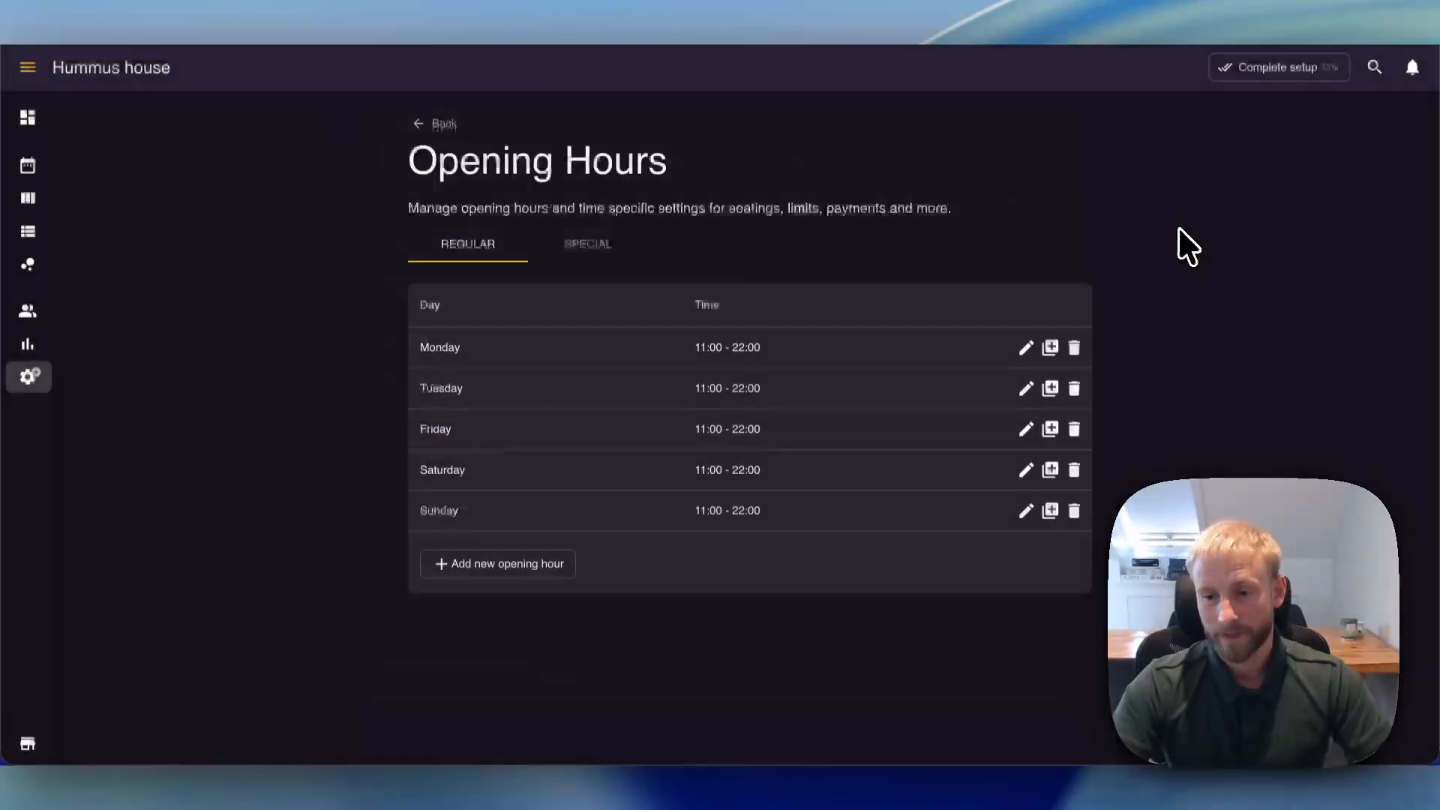
- Inspect the open and closed options for adding special hours, and leave the form without saving
{"action": "left_click", "coordinate": [614, 249]}
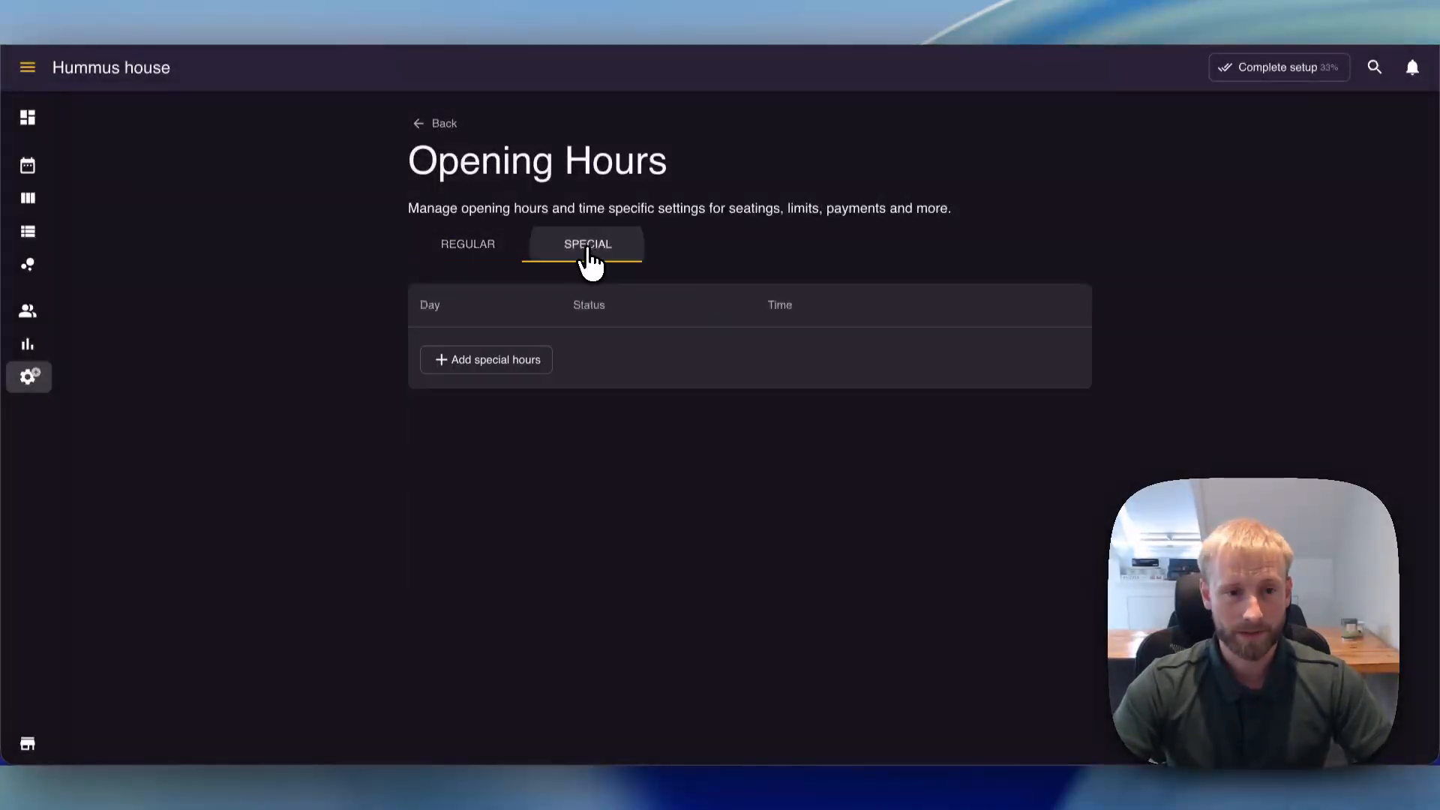
{"action": "left_click", "coordinate": [490, 363]}
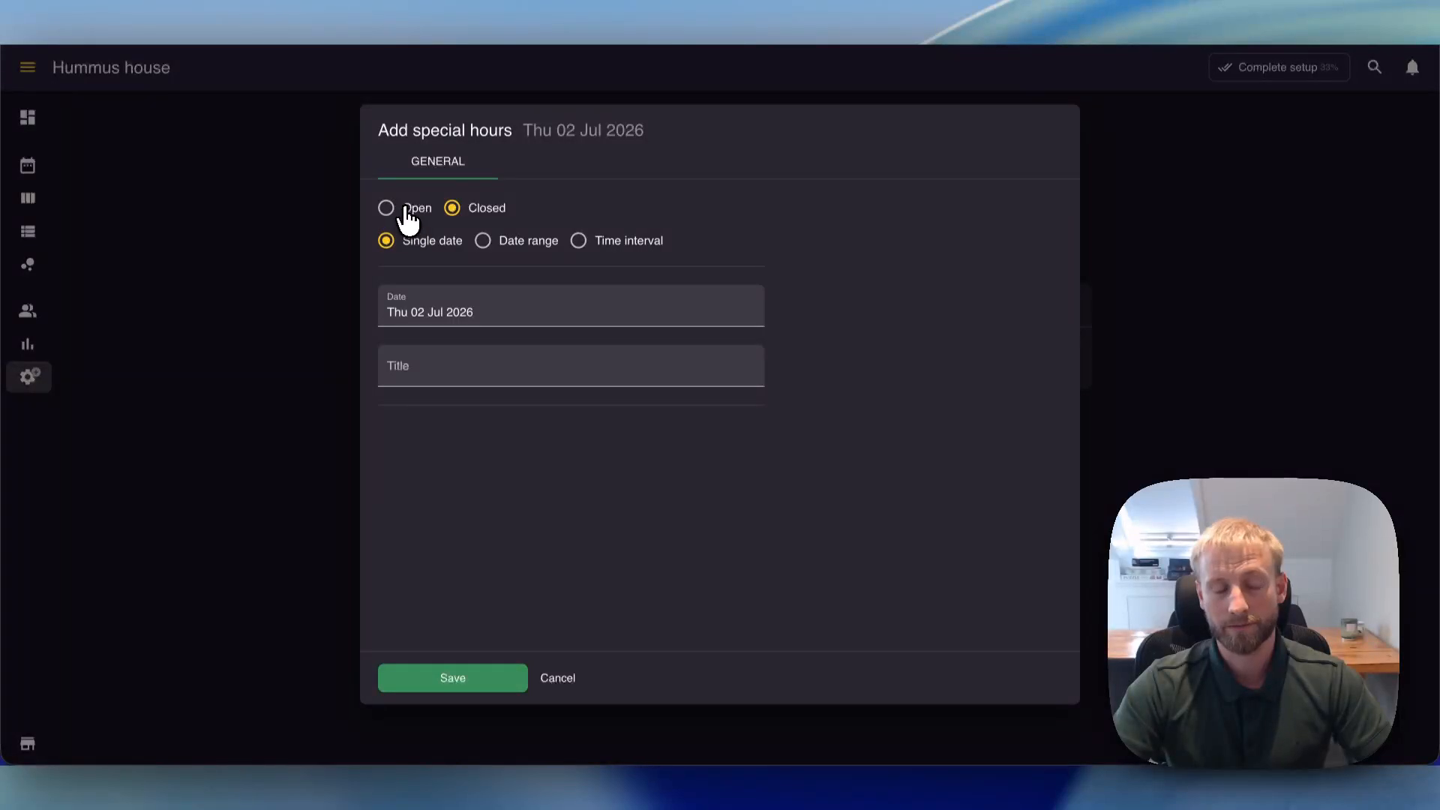
{"action": "left_click", "coordinate": [387, 209]}
{"action": "left_click", "coordinate": [452, 208]}
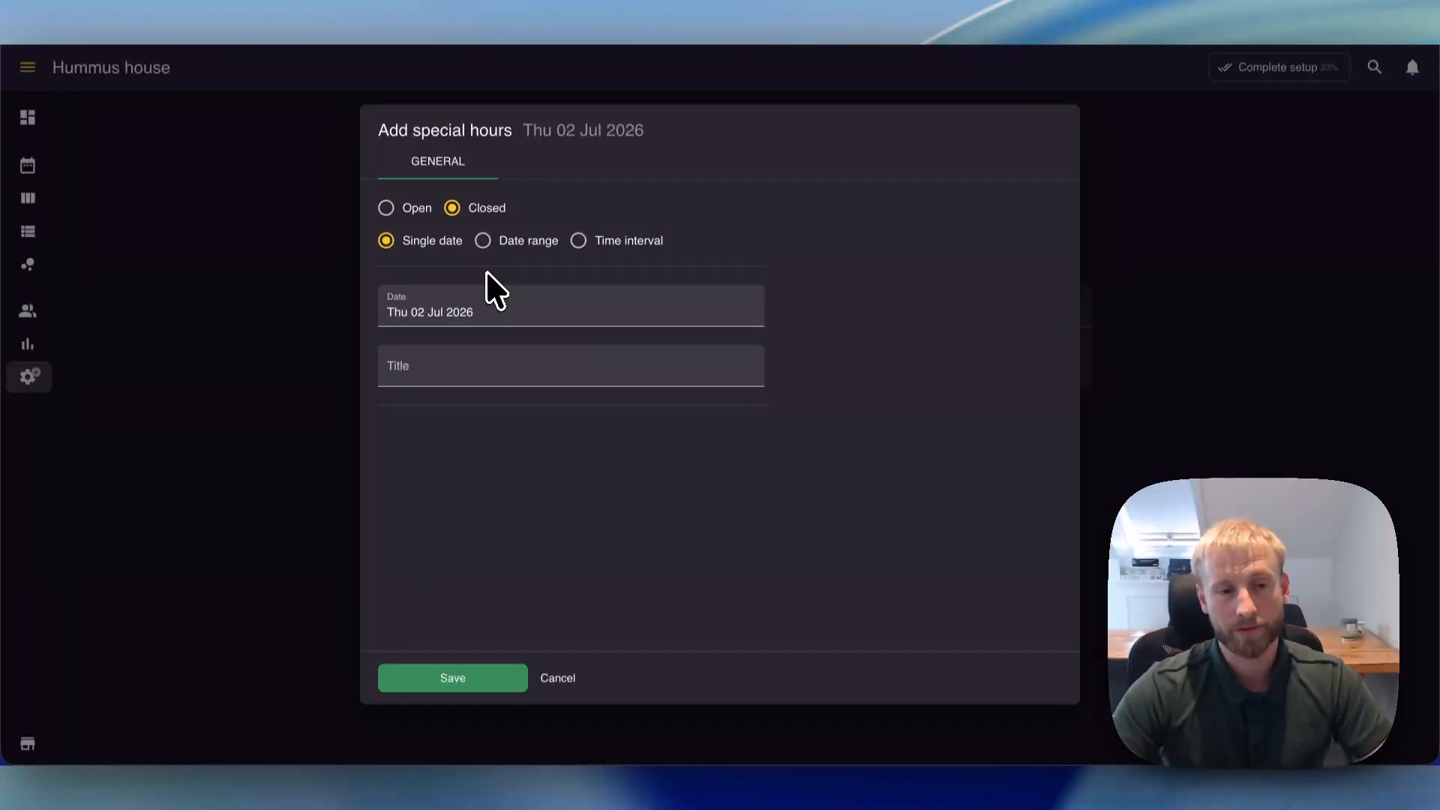
{"action": "left_click", "coordinate": [300, 325]}
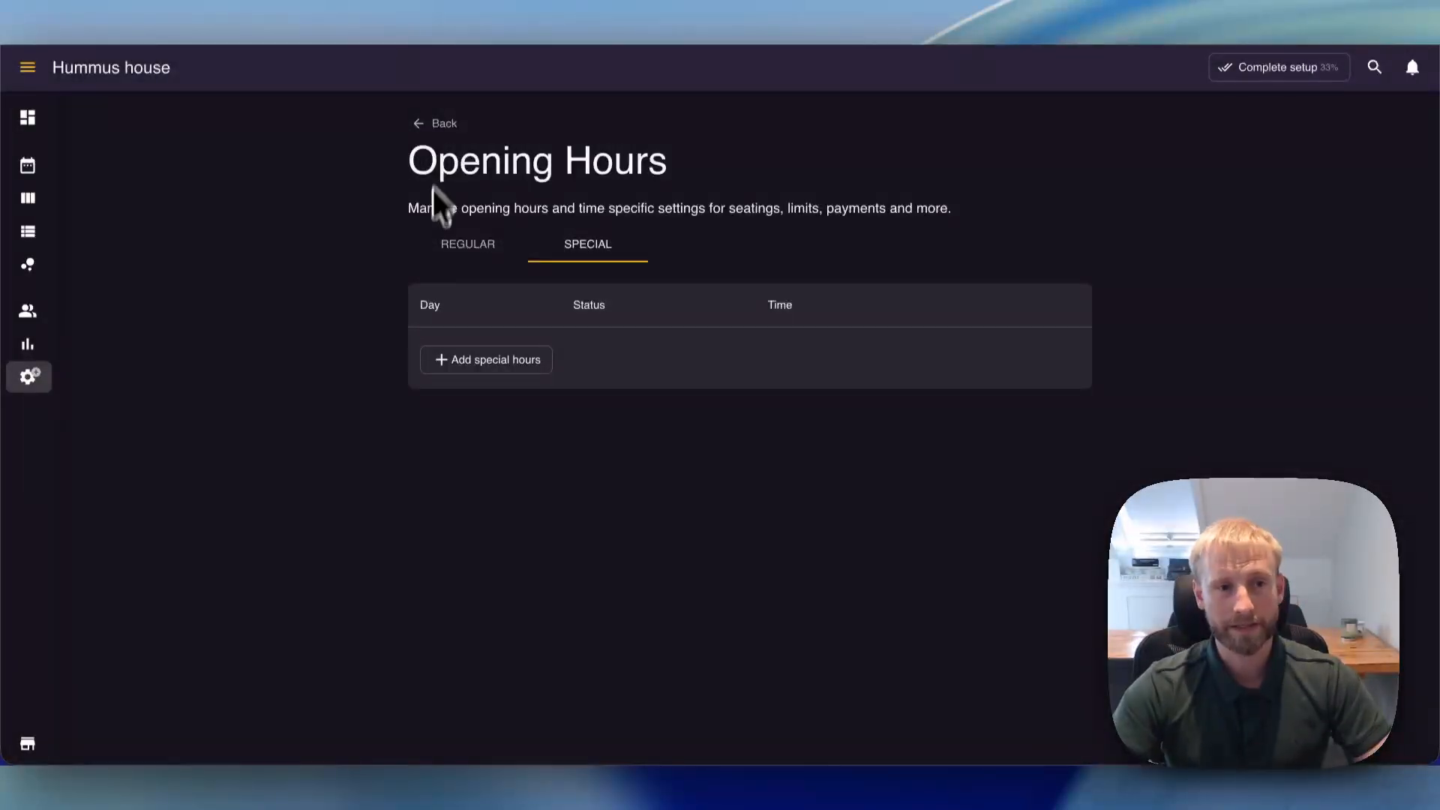
- Examine the Restaurant area in the table settings, including each table's seats, priority and bookable status
{"action": "left_click", "coordinate": [426, 132]}
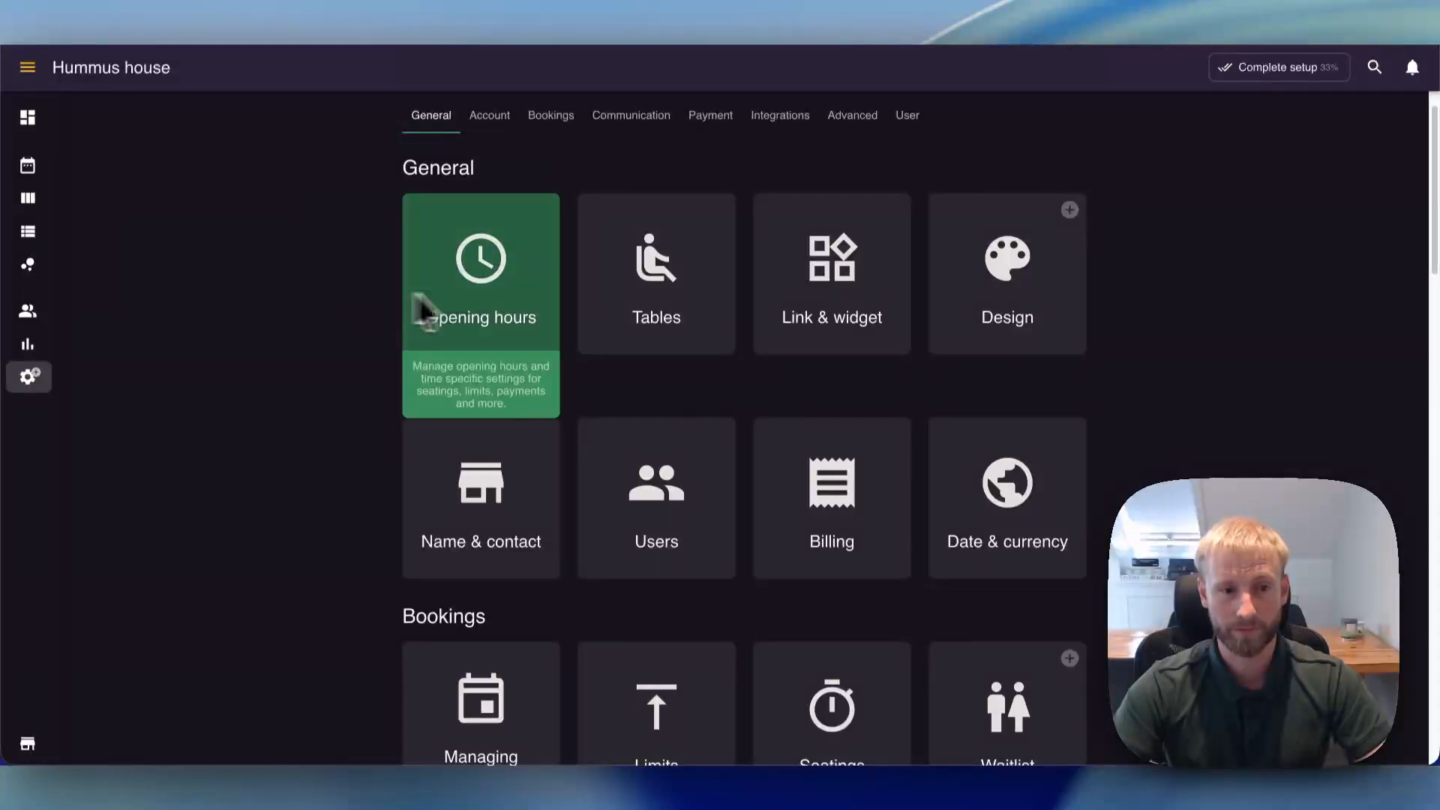
{"action": "left_click", "coordinate": [639, 302]}
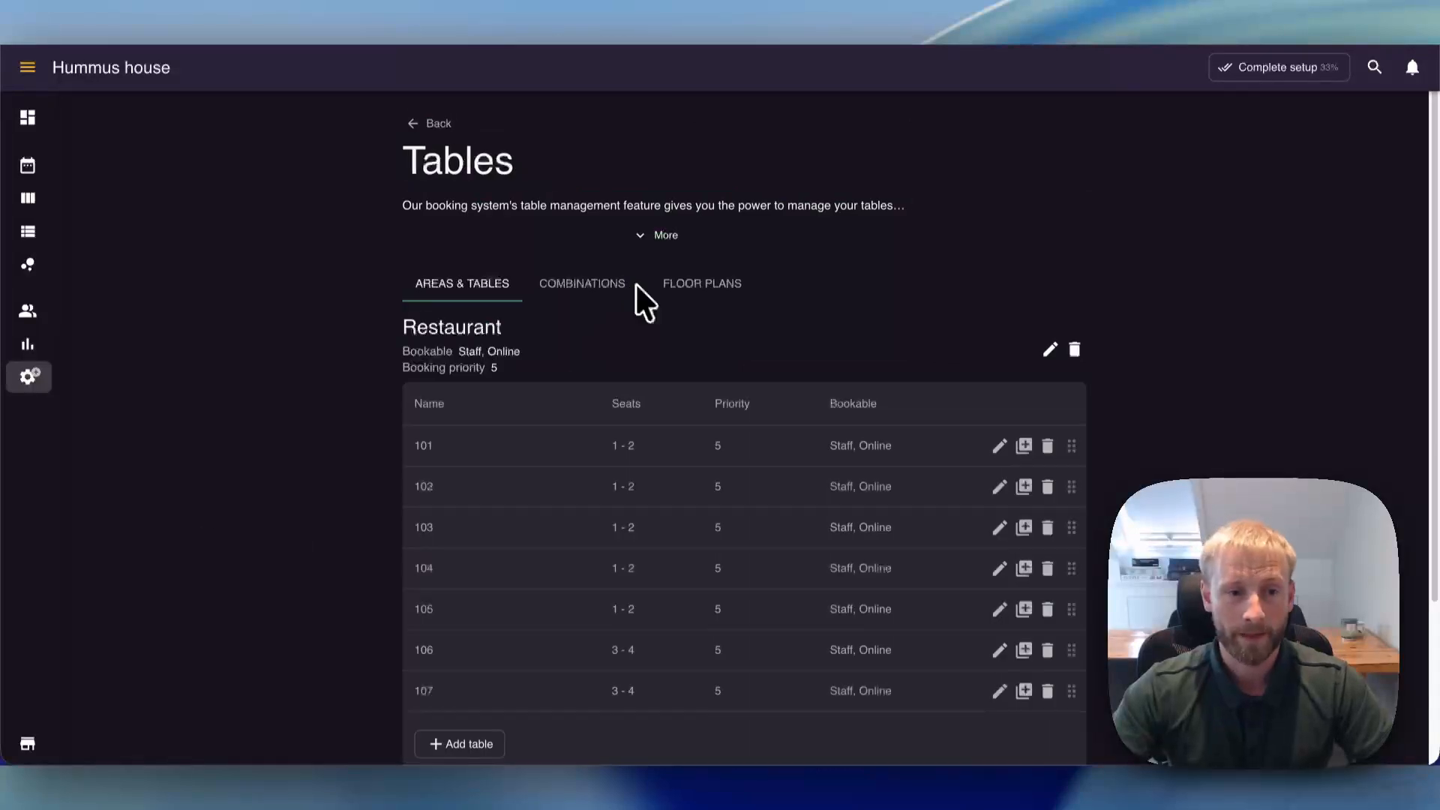
{"action": "scroll", "coordinate": [321, 384], "scroll_direction": "down", "scroll_amount": 2}
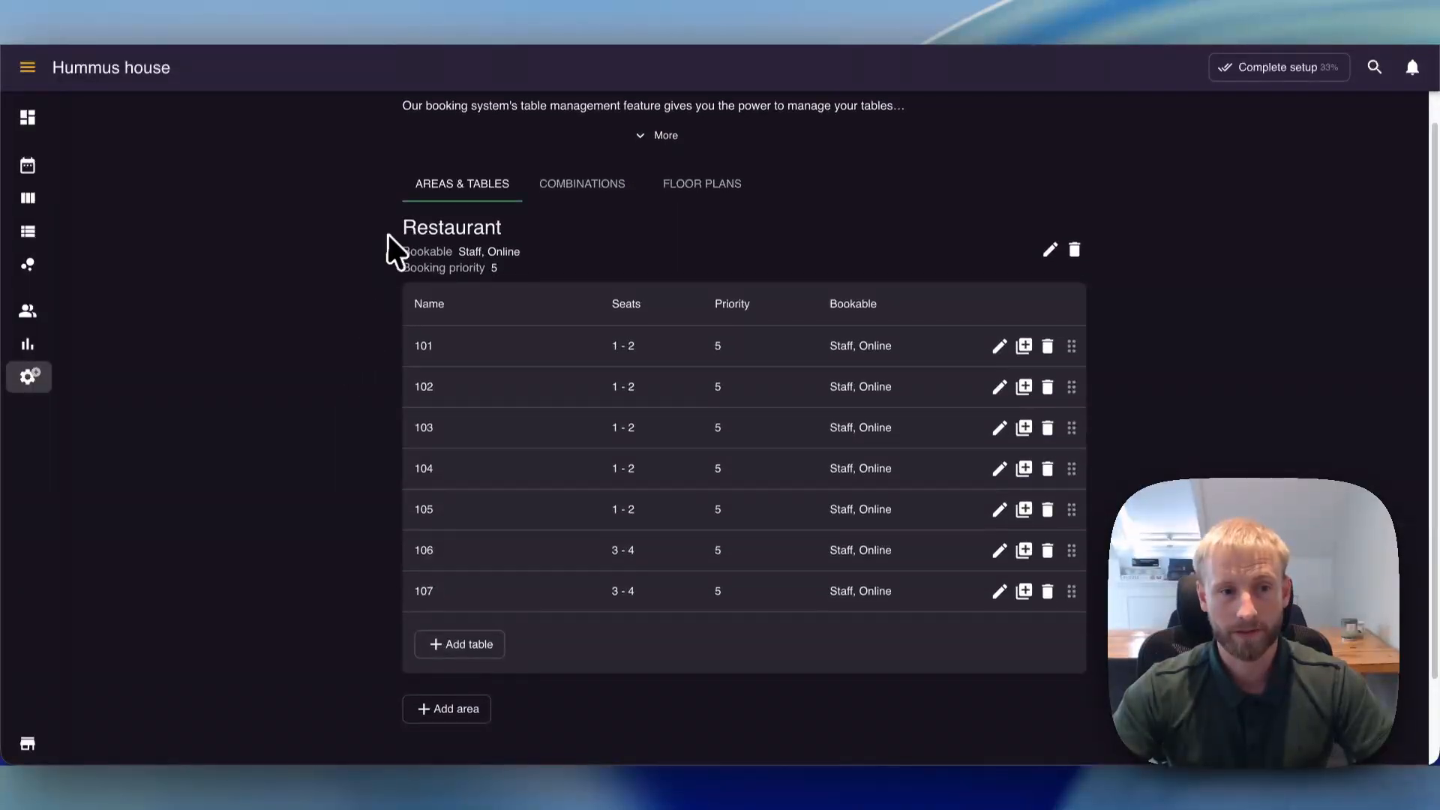
{"action": "left_click_drag", "start_coordinate": [387, 239], "coordinate": [569, 250]}
{"action": "left_click", "coordinate": [563, 253]}
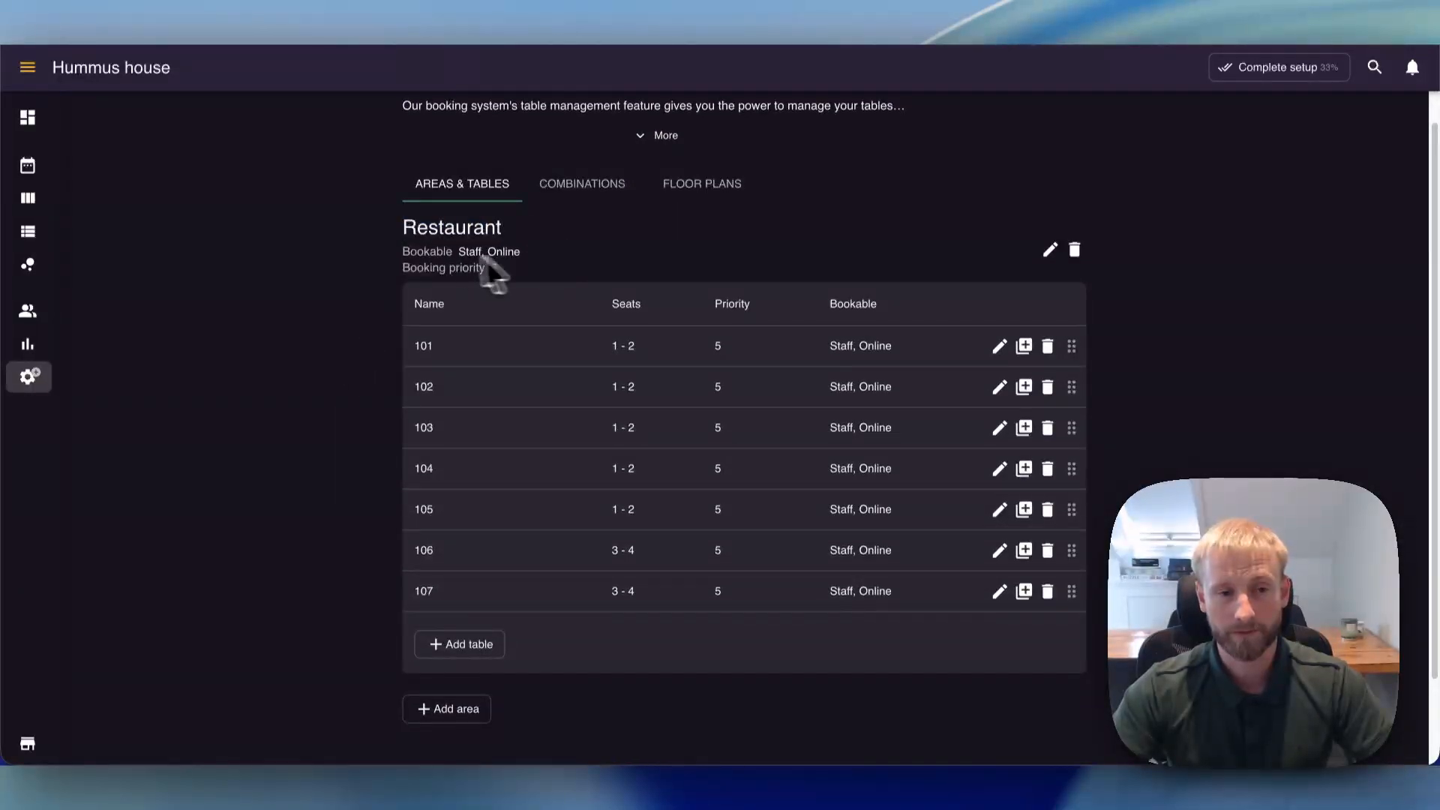
{"action": "double_click", "coordinate": [435, 231]}
{"action": "left_click", "coordinate": [367, 244]}
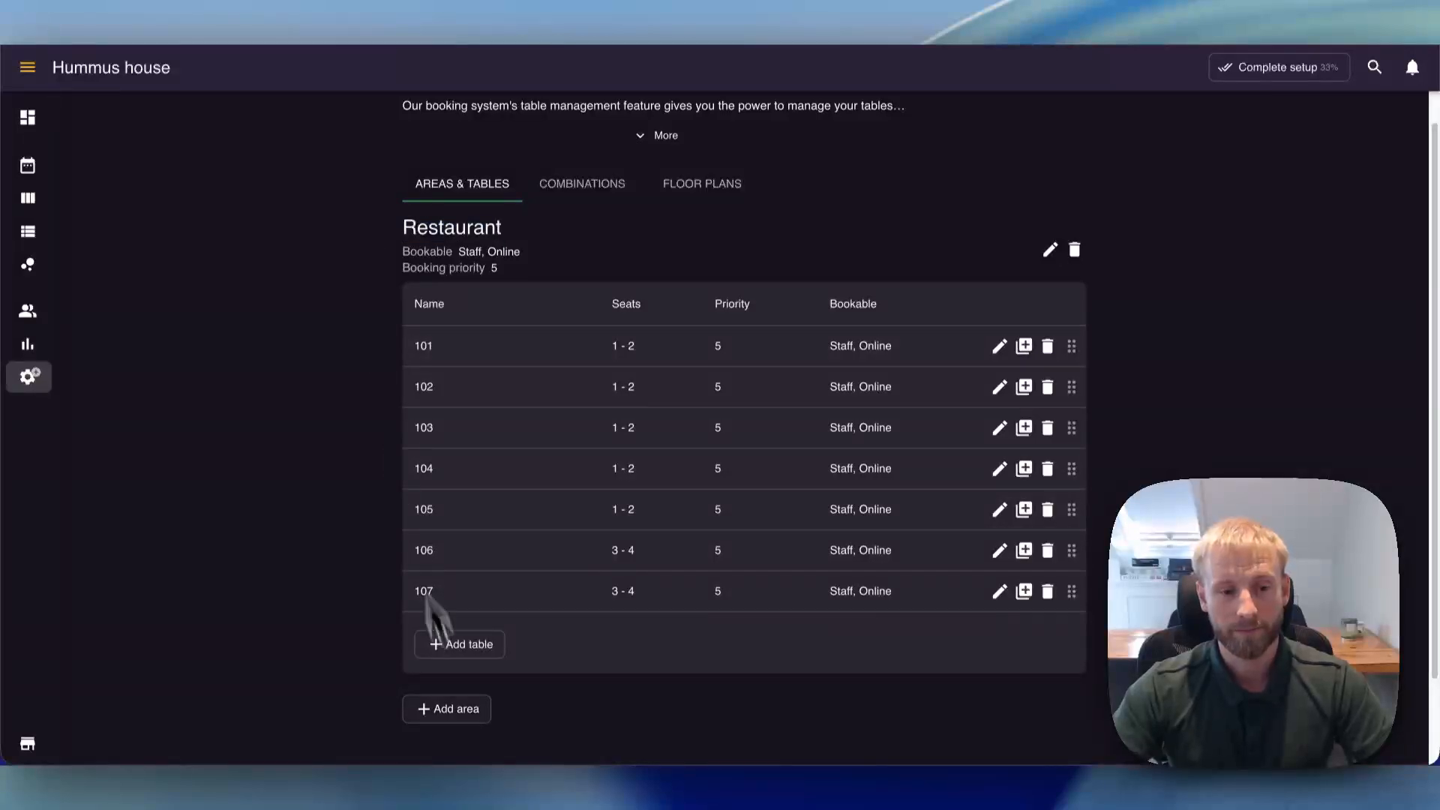
{"action": "scroll", "coordinate": [430, 667], "scroll_direction": "down", "scroll_amount": 2}
{"action": "scroll", "coordinate": [378, 638], "scroll_direction": "up", "scroll_amount": 1}
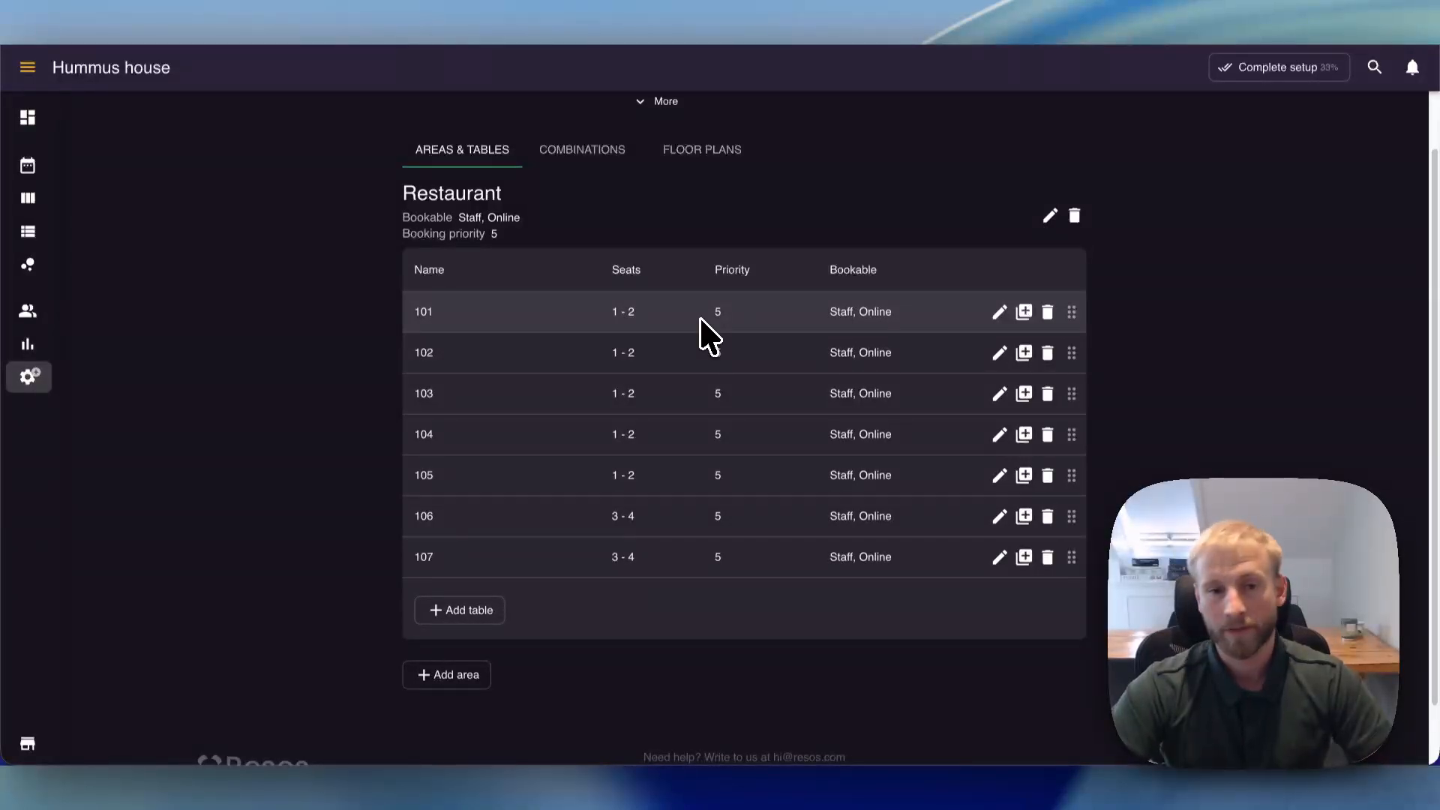
{"action": "scroll", "coordinate": [659, 321], "scroll_direction": "up", "scroll_amount": 3}
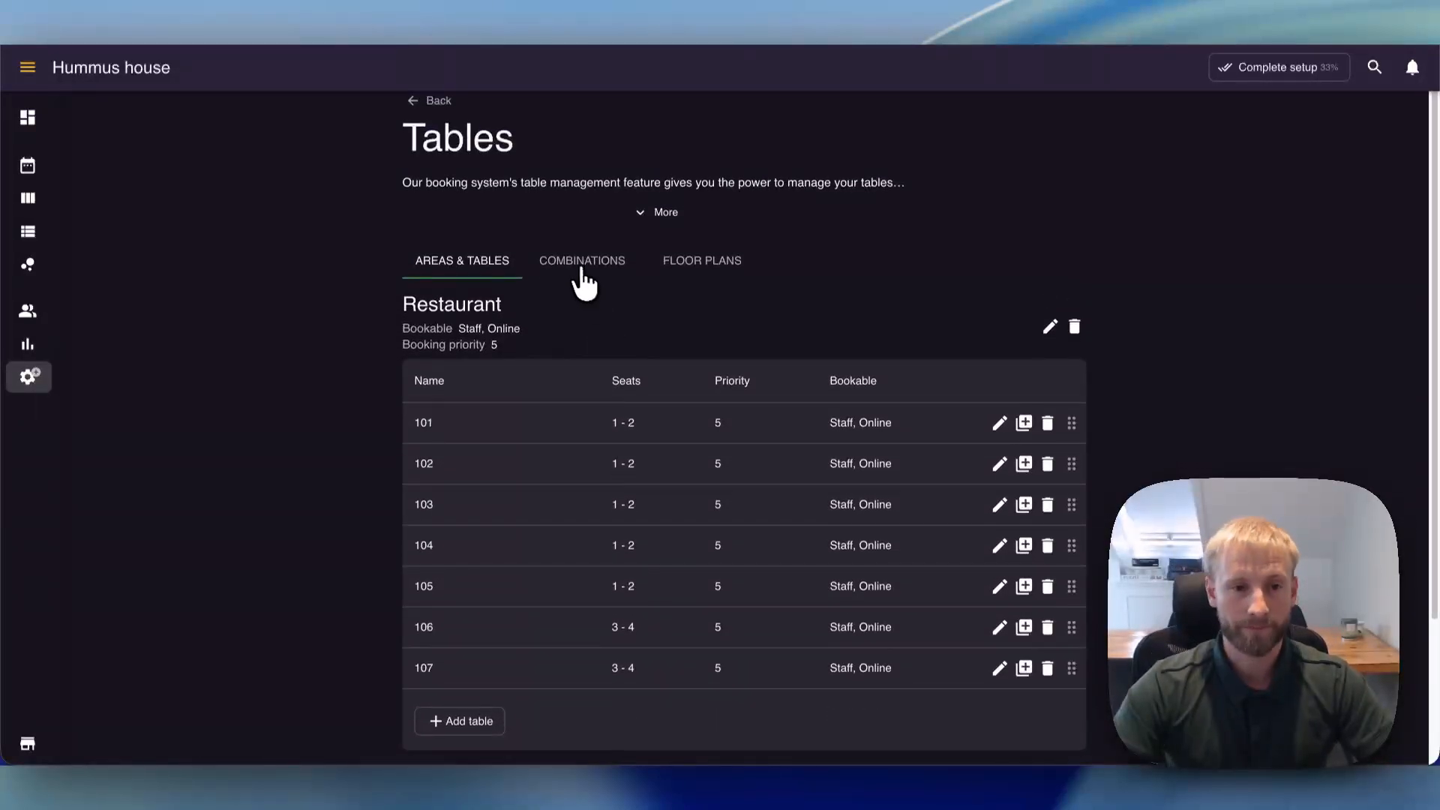
- Add a combination of tables 101 and 102 for 3–4 people to the Restaurant area
{"action": "left_click", "coordinate": [584, 282]}
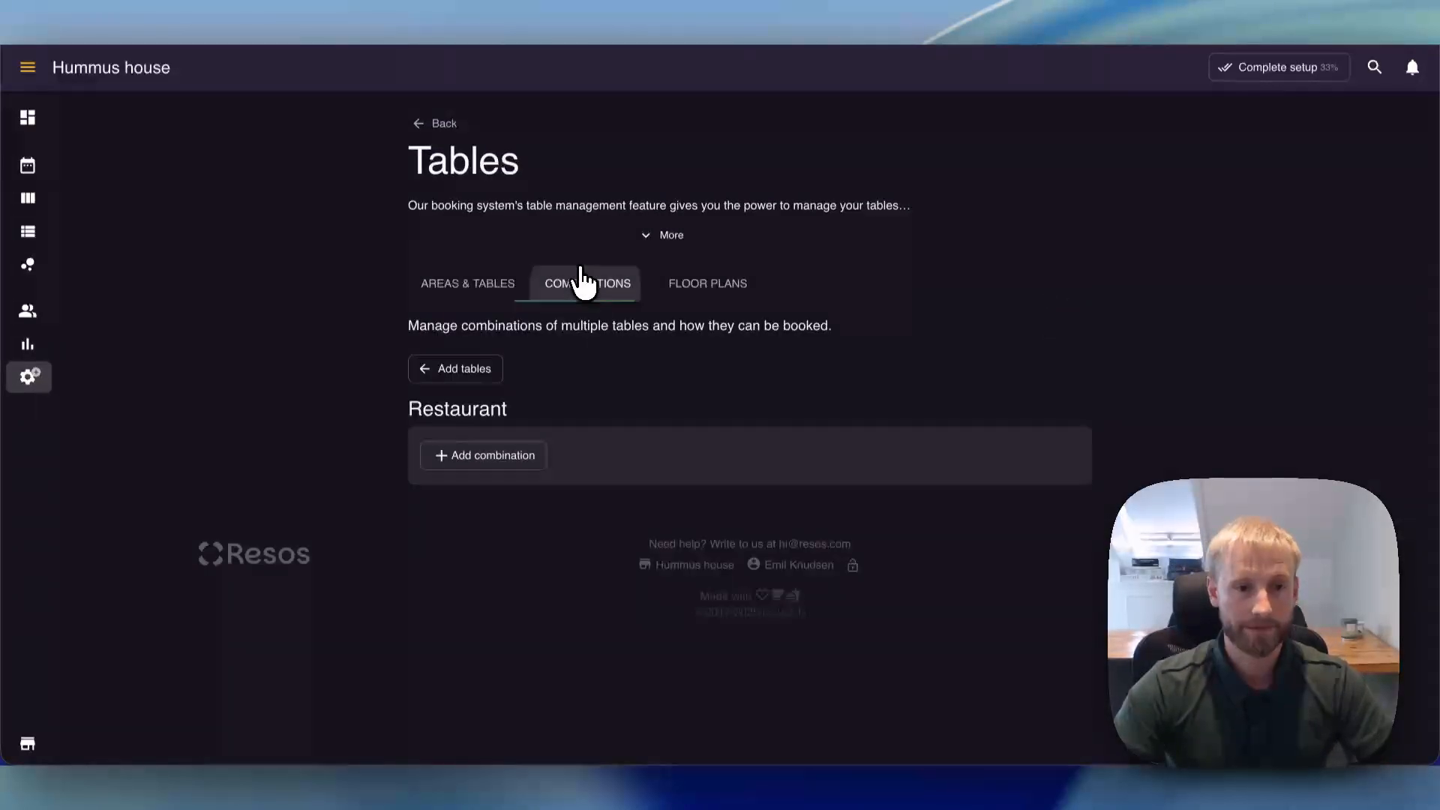
{"action": "left_click", "coordinate": [510, 461]}
{"action": "left_click", "coordinate": [414, 276]}
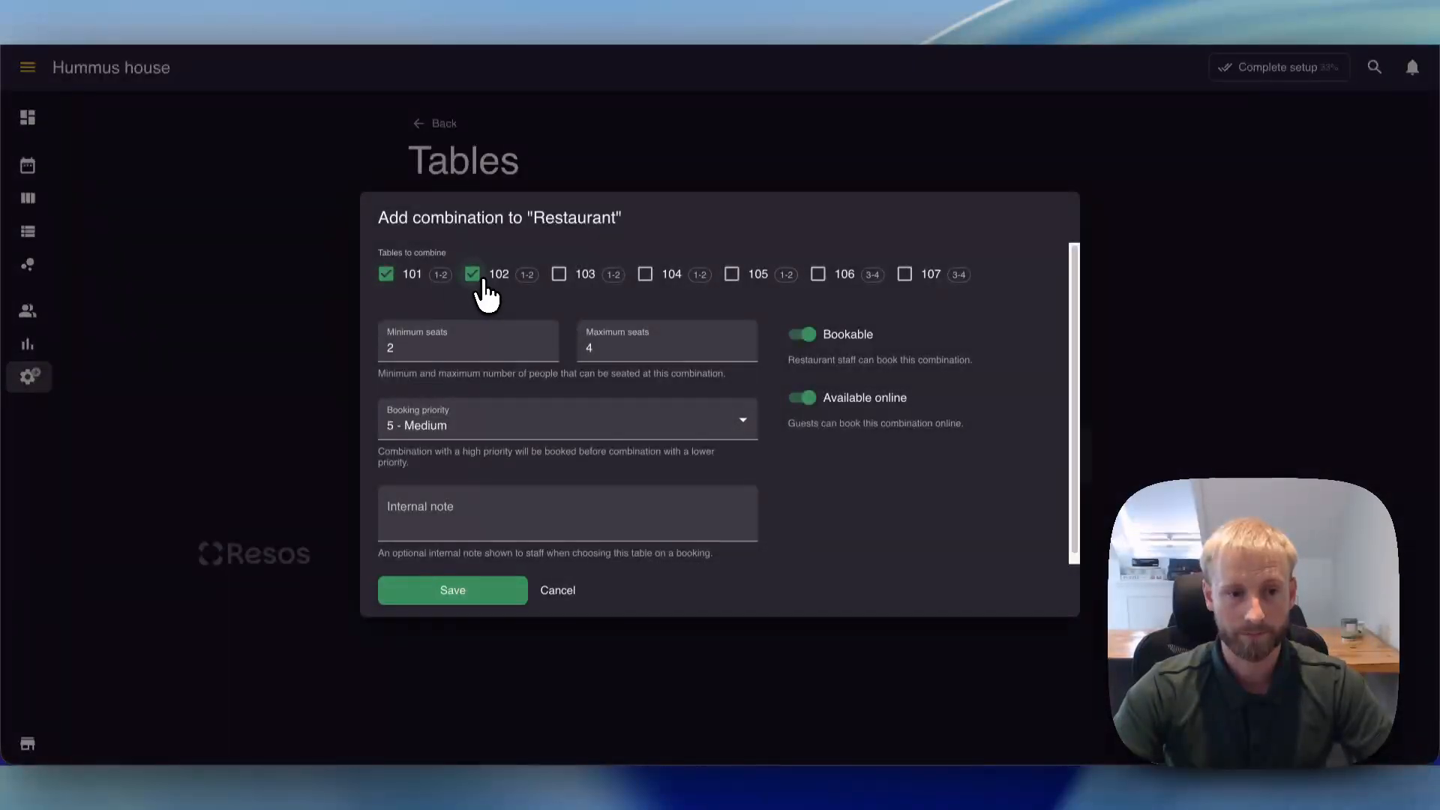
{"action": "left_click_drag", "start_coordinate": [492, 351], "coordinate": [368, 354]}
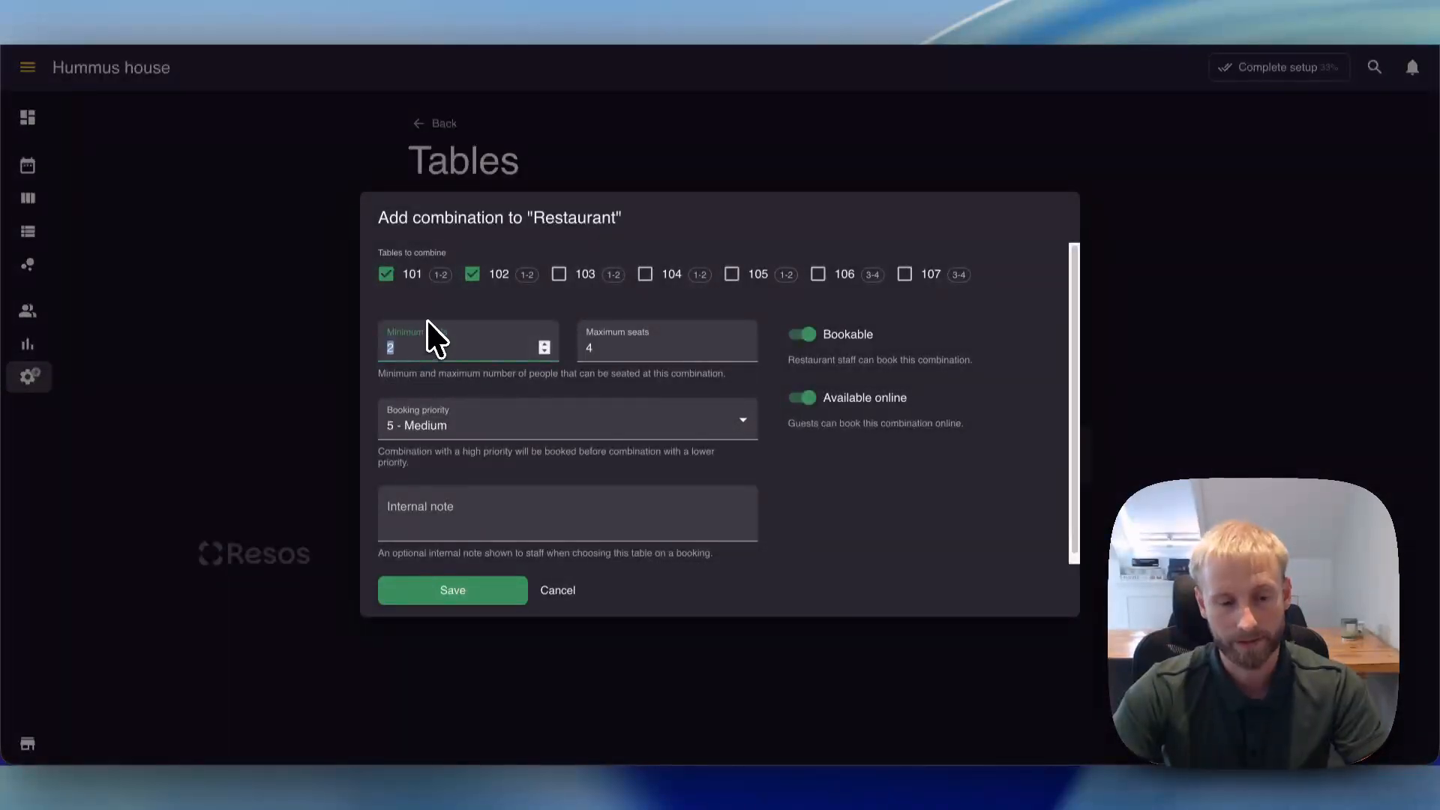
{"action": "left_click", "coordinate": [472, 593]}
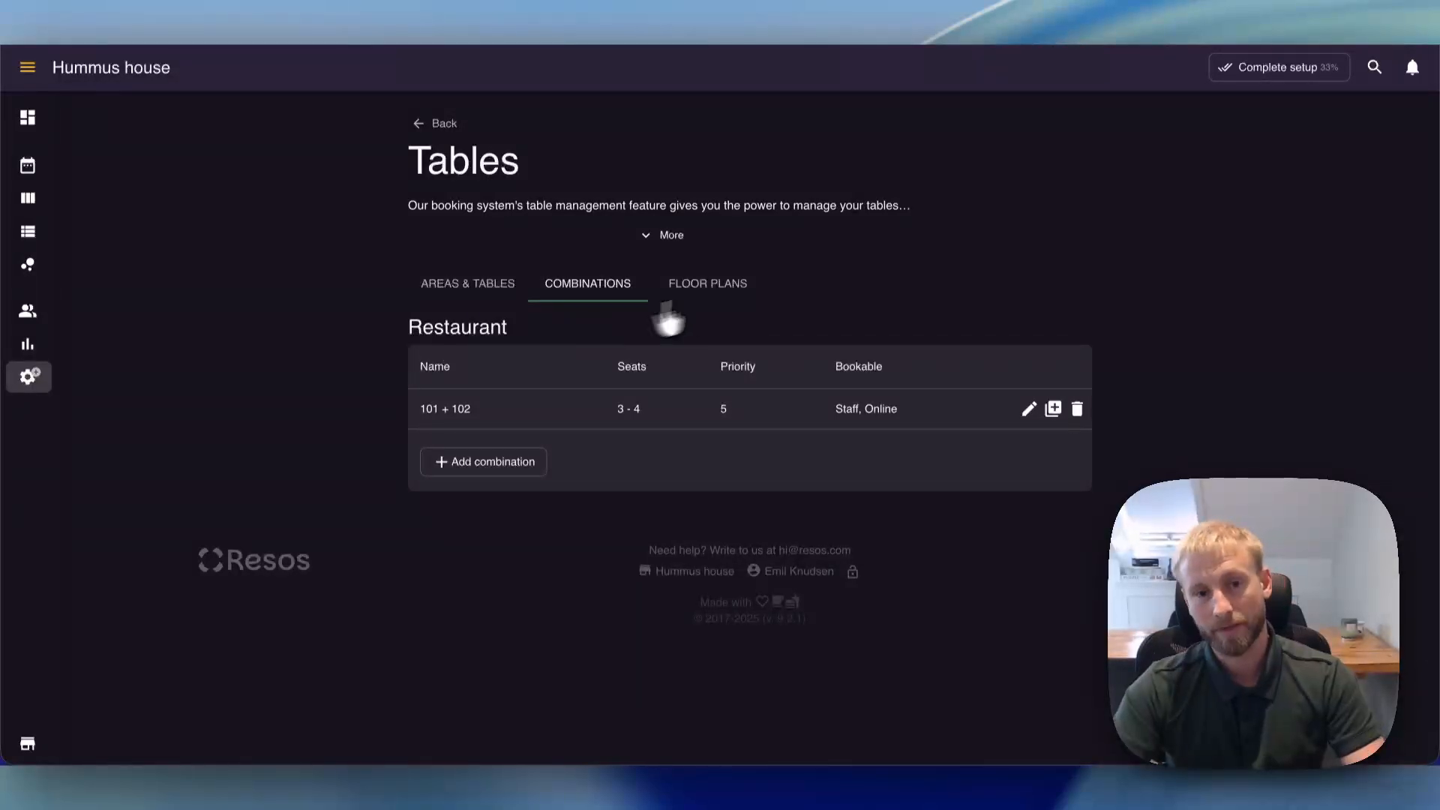
- Create a new floor plan named Restaurant
{"action": "left_click", "coordinate": [720, 299]}
{"action": "left_click", "coordinate": [527, 425]}
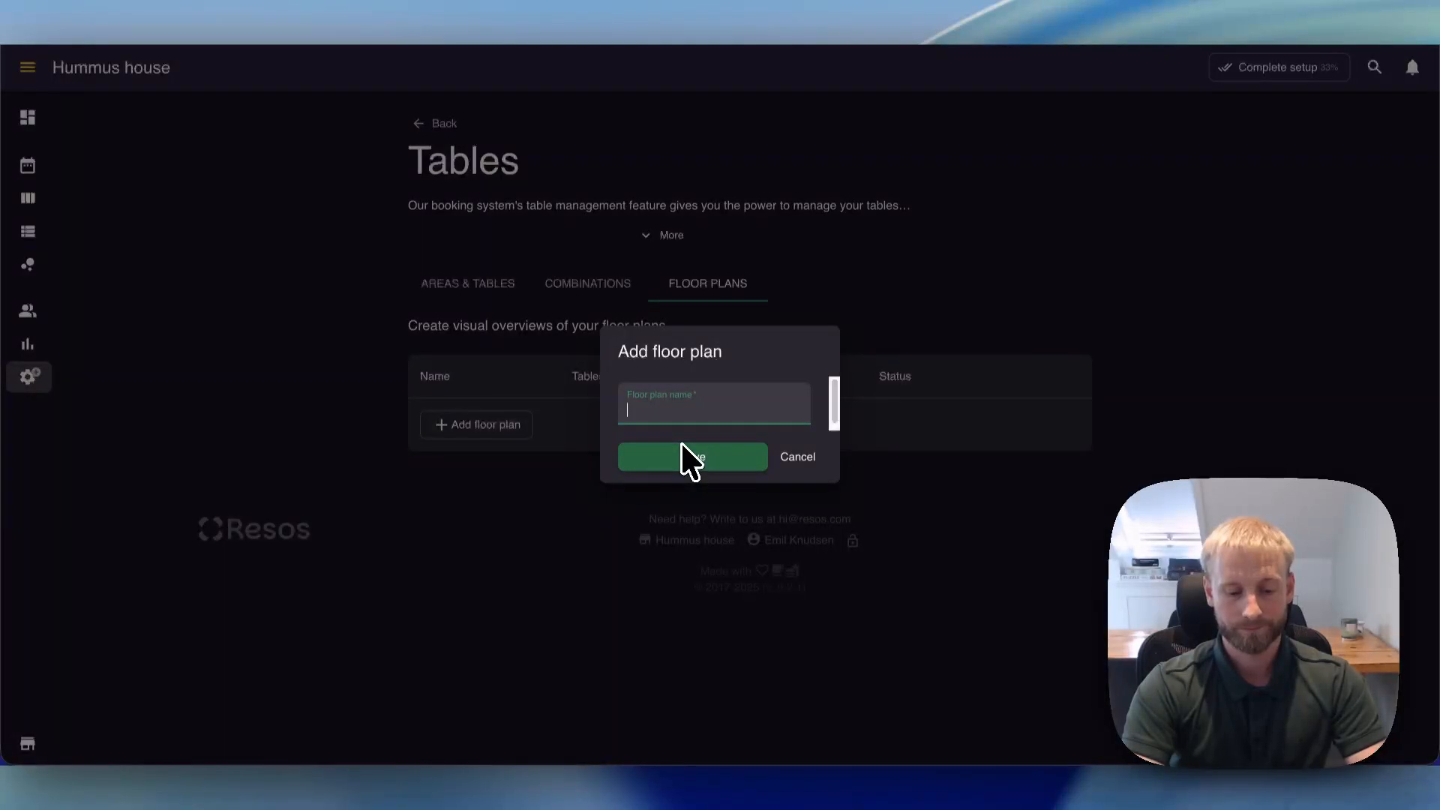
{"action": "type", "text": "Restaurant"}
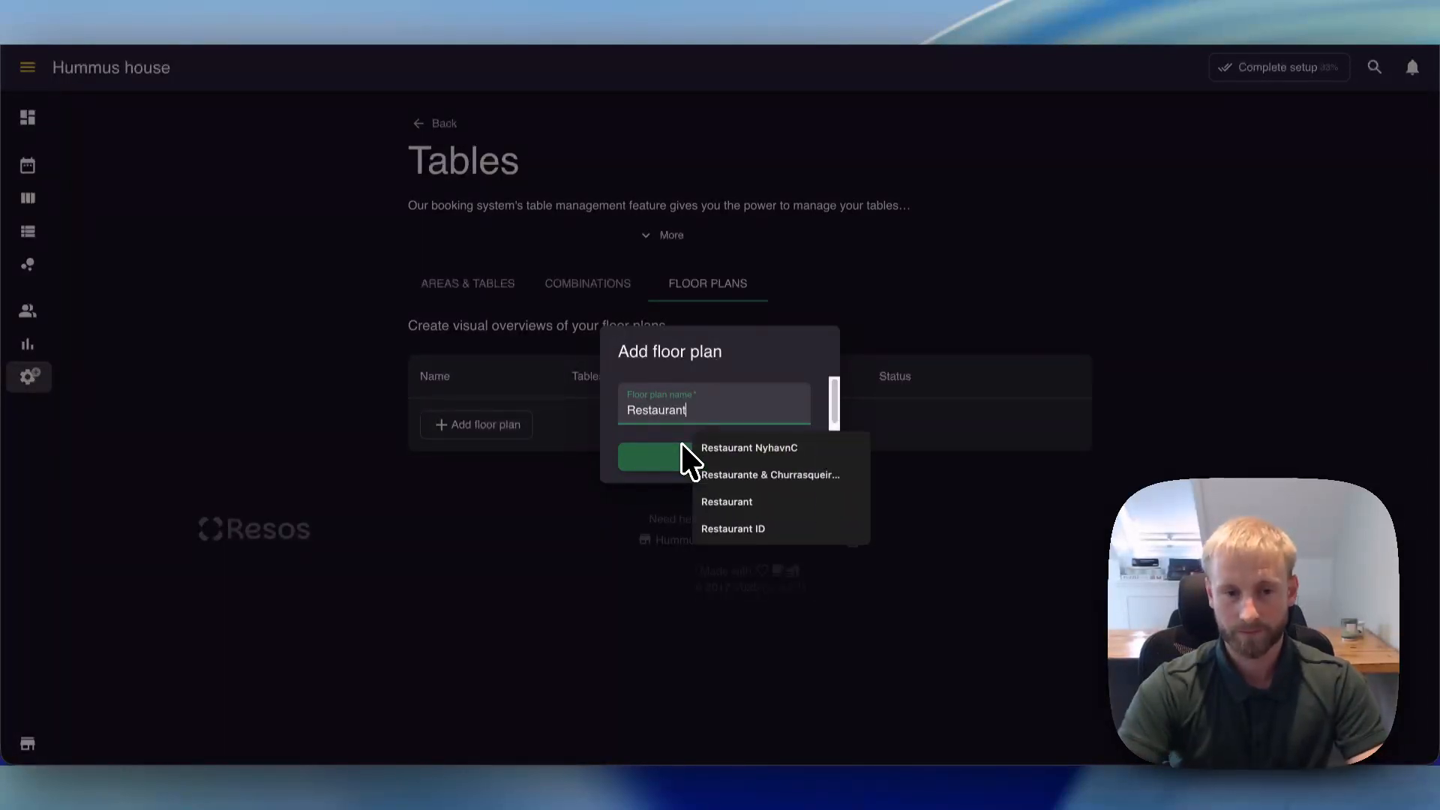
{"action": "left_click", "coordinate": [743, 503]}
{"action": "left_click", "coordinate": [641, 459]}
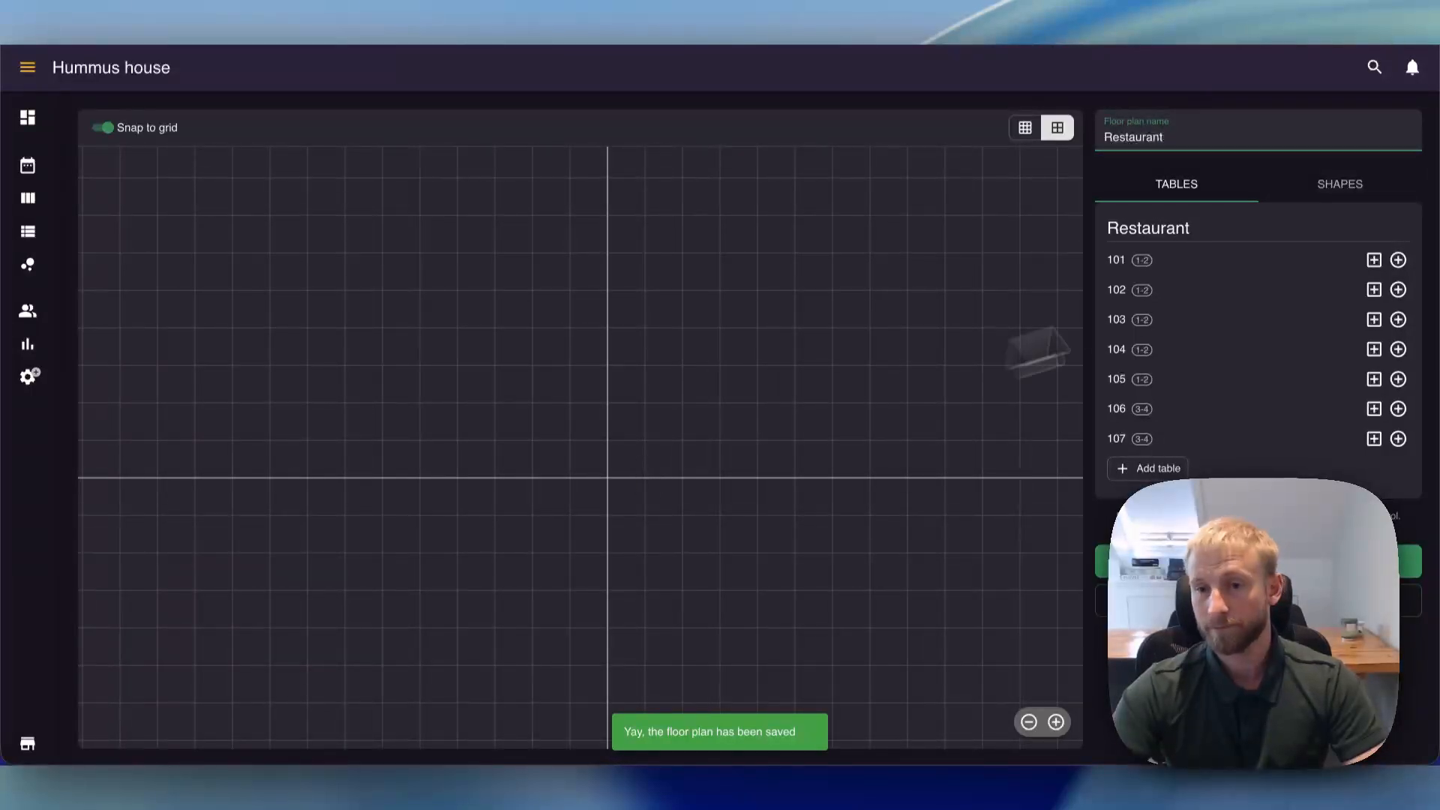
- Place tables 101, 102 and 103 on the floor plan as rectangle tables and line them up in numerical order in one horizontal row
{"action": "left_click_drag", "start_coordinate": [684, 257], "coordinate": [643, 286]}
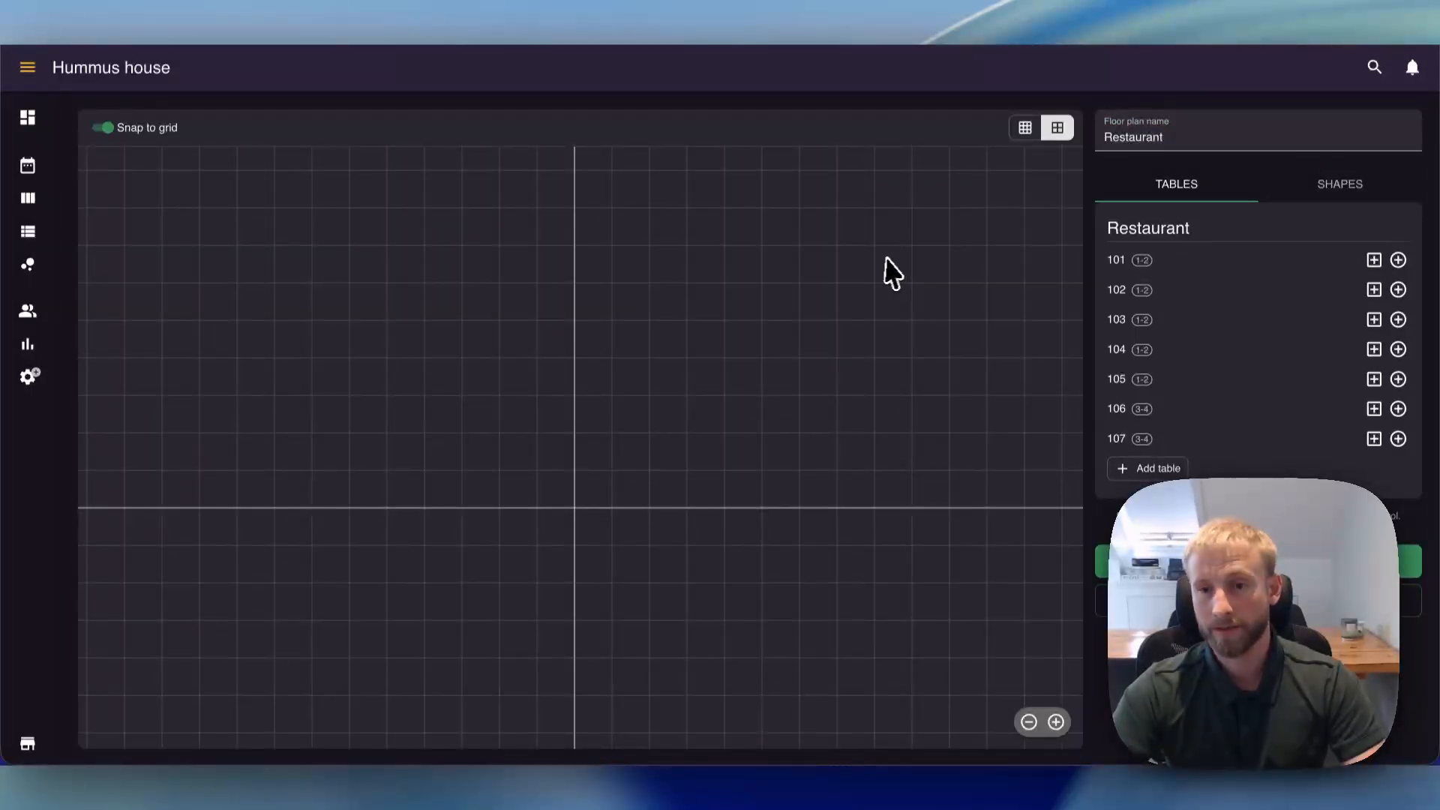
{"action": "left_click_drag", "start_coordinate": [892, 274], "coordinate": [842, 238]}
{"action": "left_click", "coordinate": [1374, 261]}
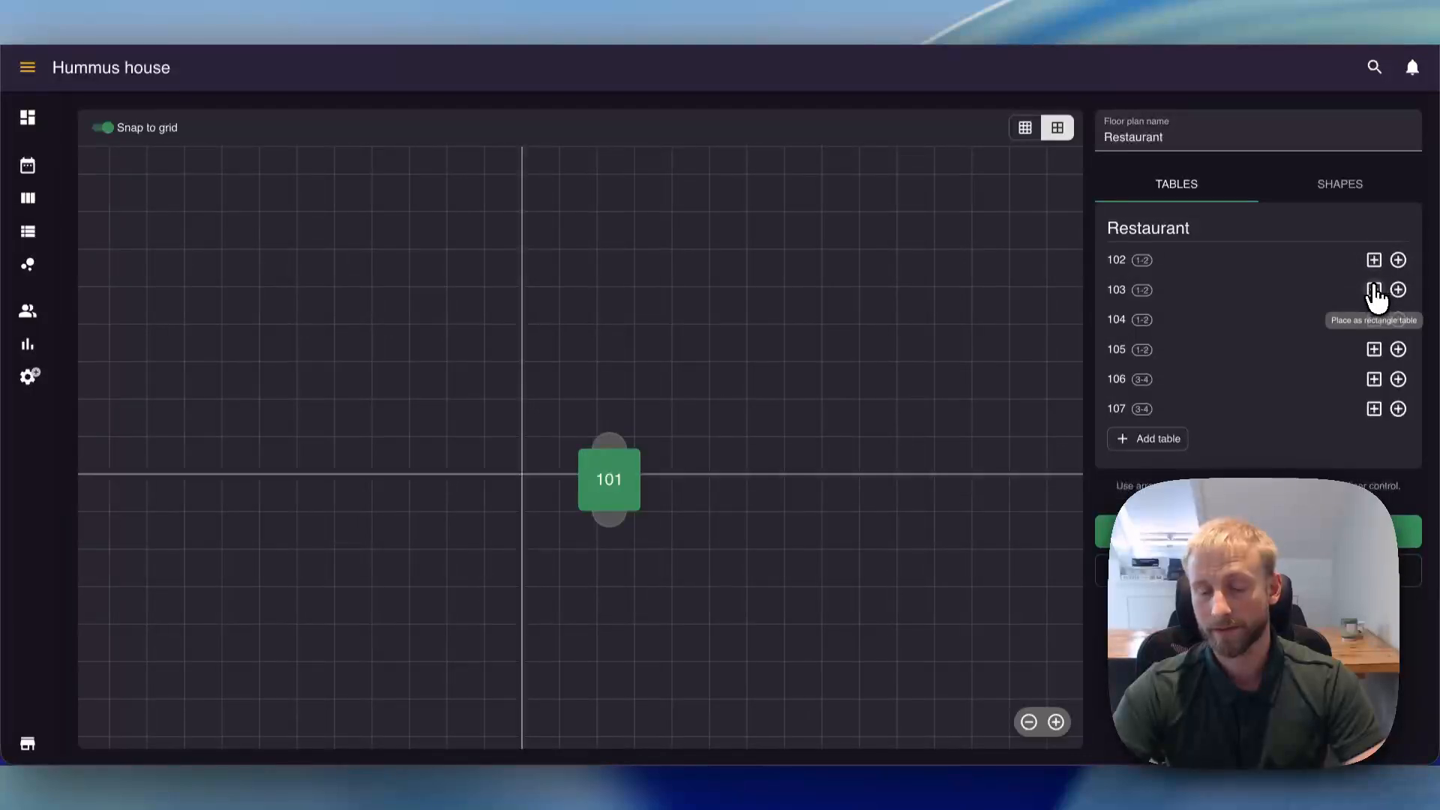
{"action": "left_click", "coordinate": [1374, 291]}
{"action": "left_click", "coordinate": [1374, 260]}
{"action": "left_click_drag", "start_coordinate": [630, 473], "coordinate": [653, 295]}
{"action": "left_click_drag", "start_coordinate": [646, 537], "coordinate": [777, 369]}
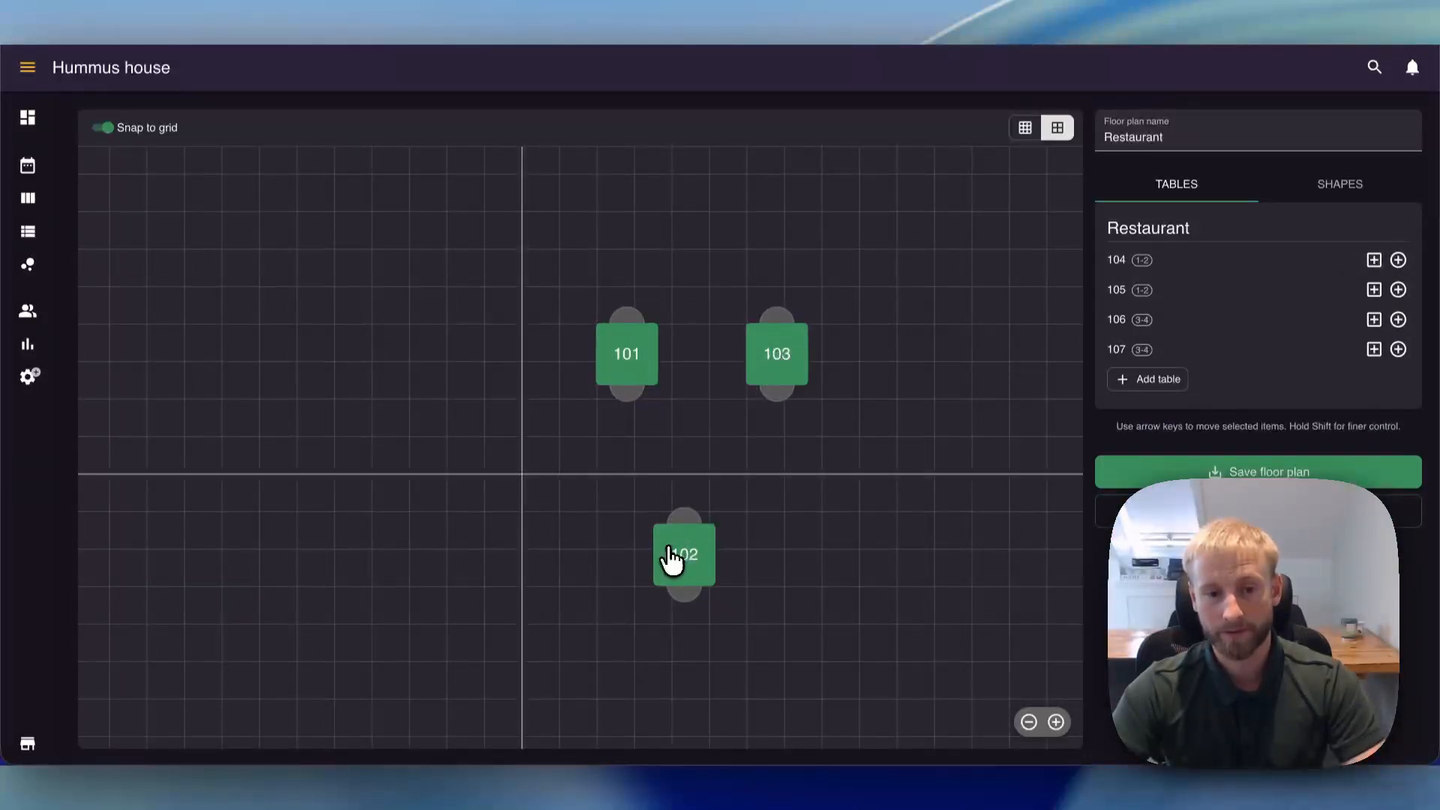
{"action": "left_click_drag", "start_coordinate": [671, 559], "coordinate": [709, 376]}
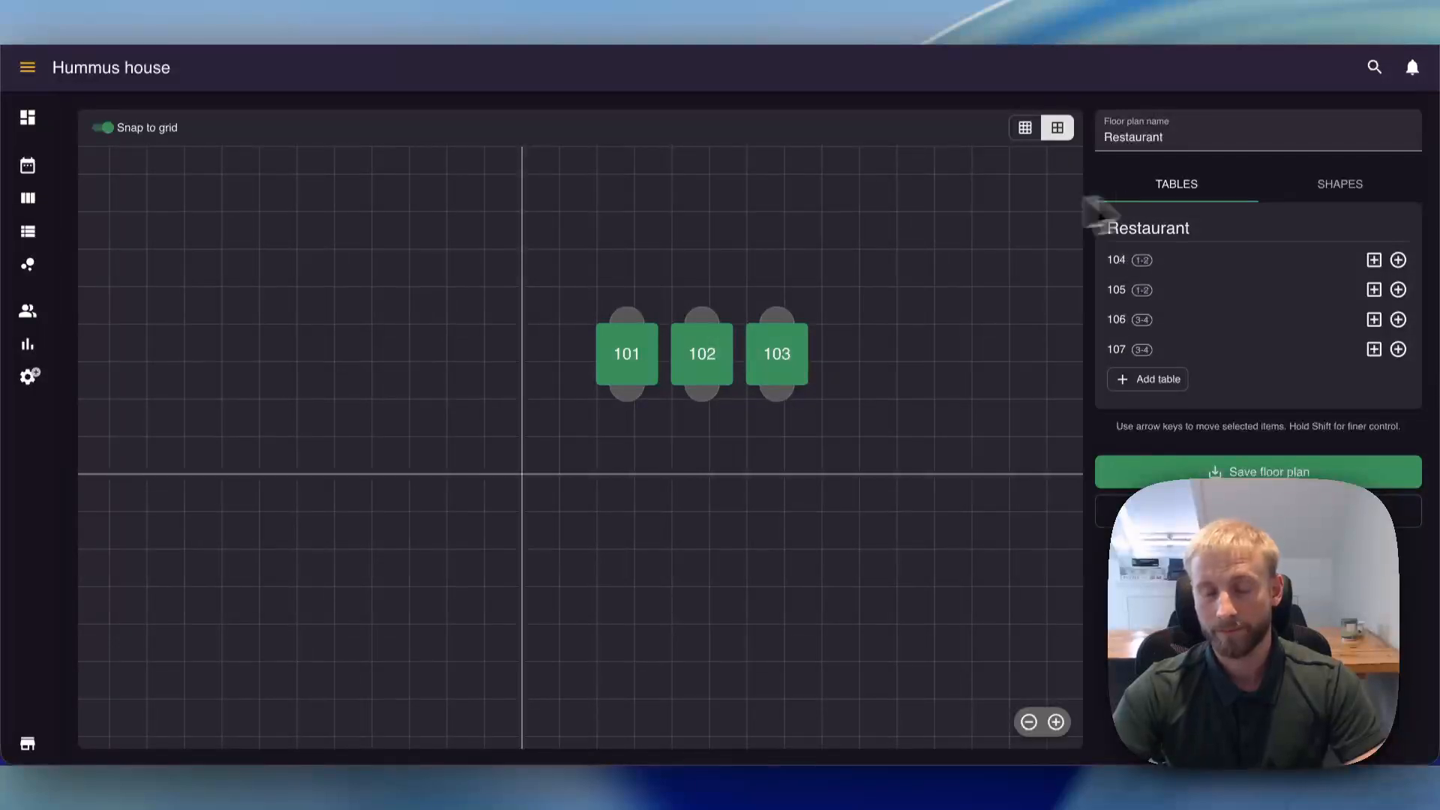
- Place 106 and 107 as round tables side by side to the left of table 101, check the available shapes, and save the floor plan
{"action": "left_click", "coordinate": [1398, 349]}
{"action": "left_click", "coordinate": [1398, 319]}
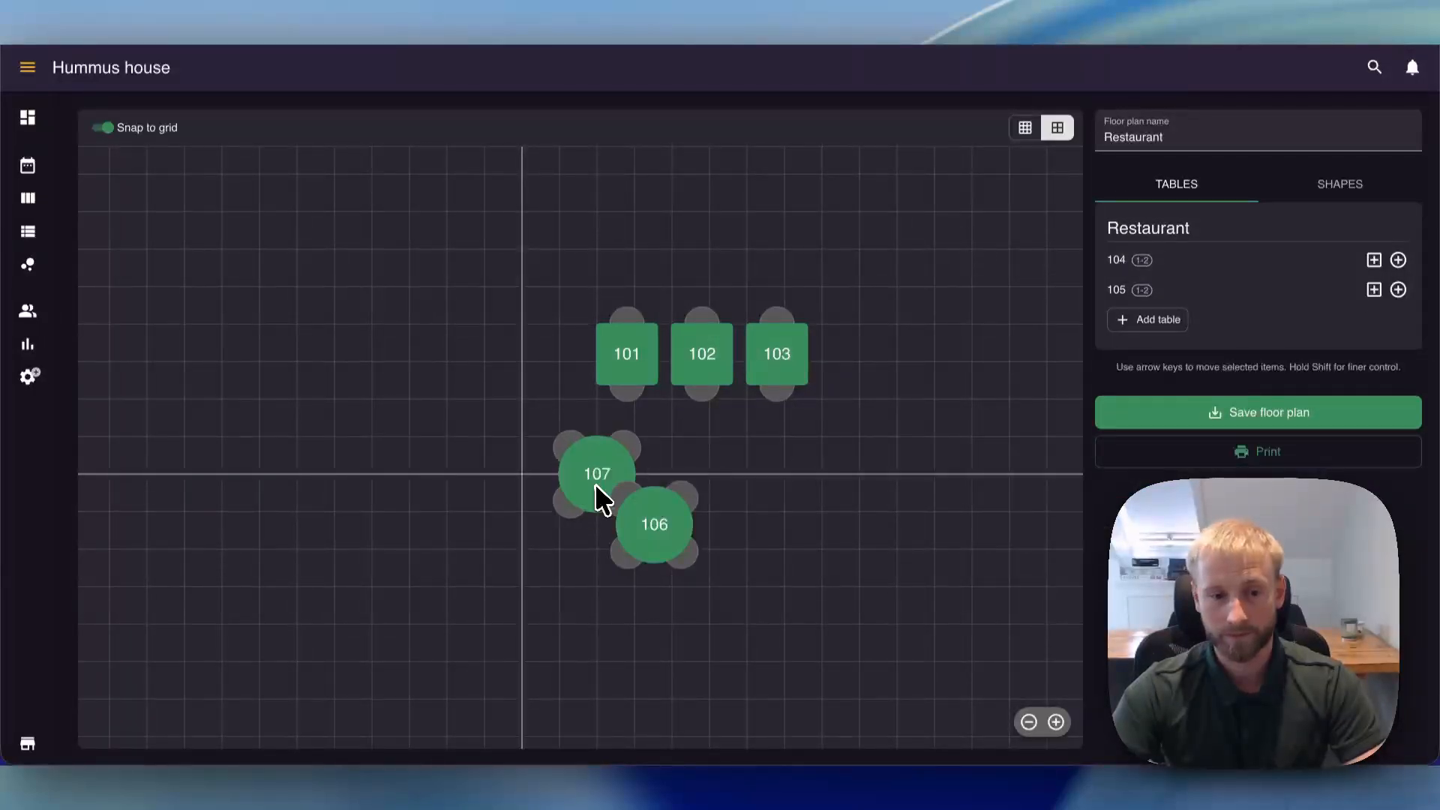
{"action": "left_click_drag", "start_coordinate": [598, 486], "coordinate": [379, 371]}
{"action": "left_click_drag", "start_coordinate": [632, 522], "coordinate": [263, 373]}
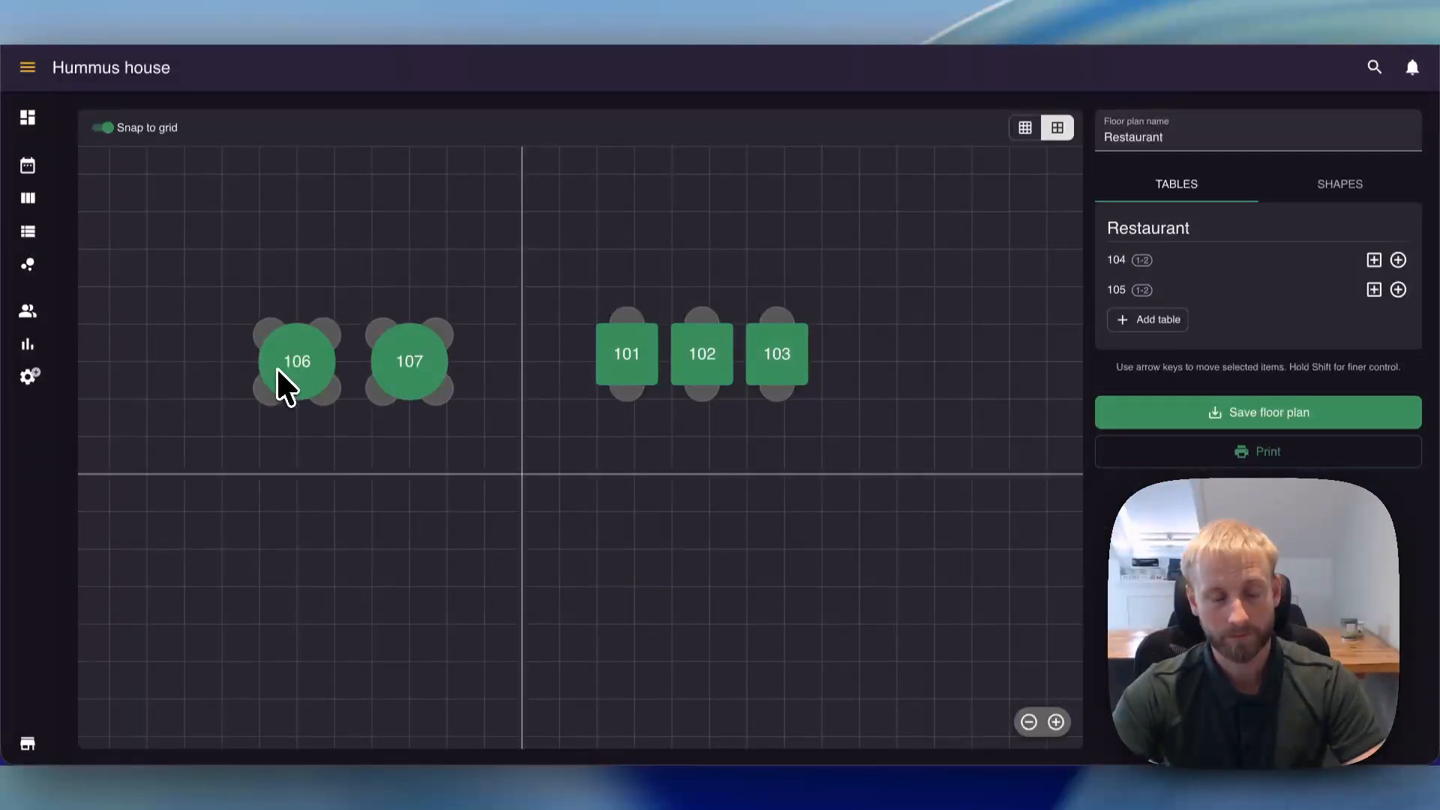
{"action": "left_click", "coordinate": [1307, 186]}
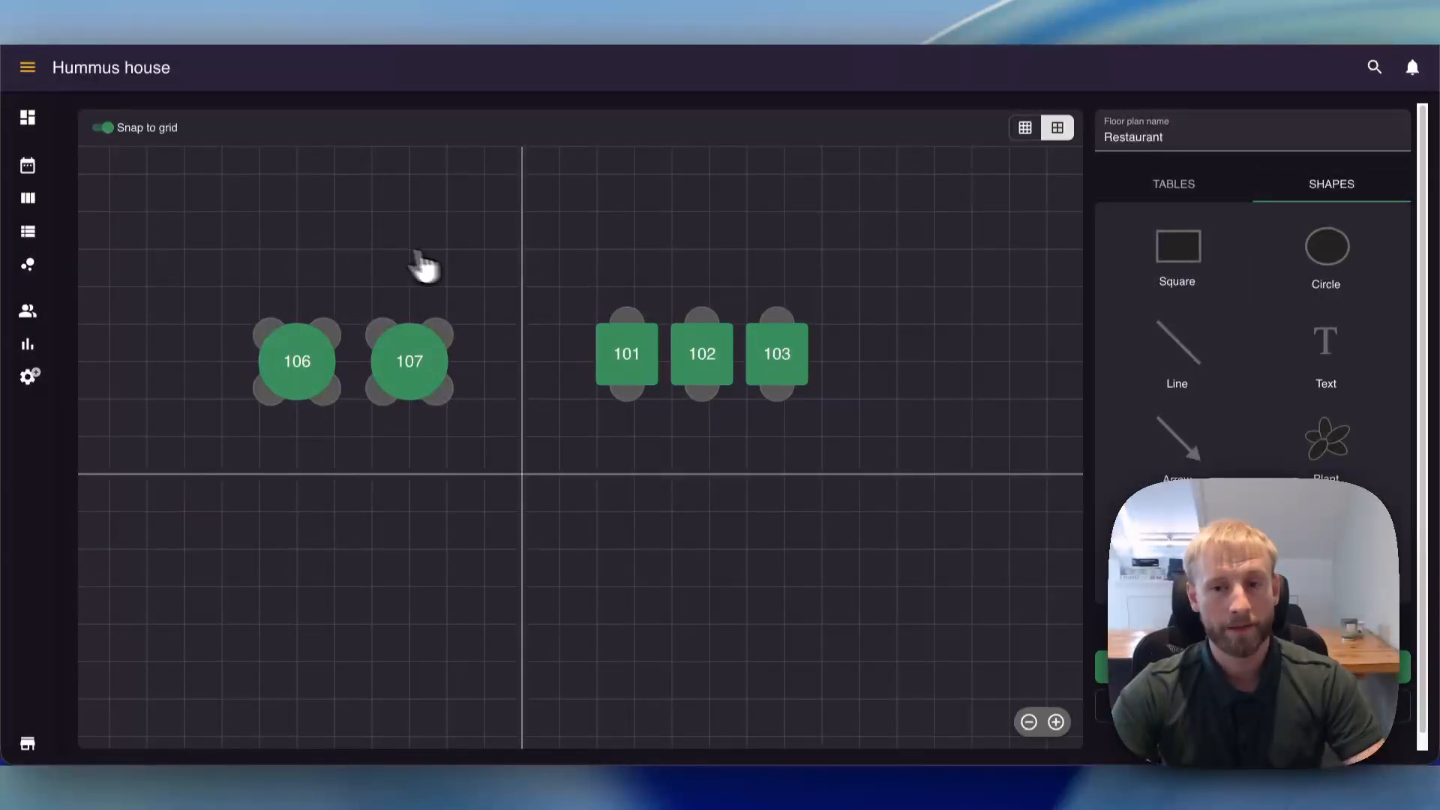
{"action": "left_click", "coordinate": [1244, 667]}
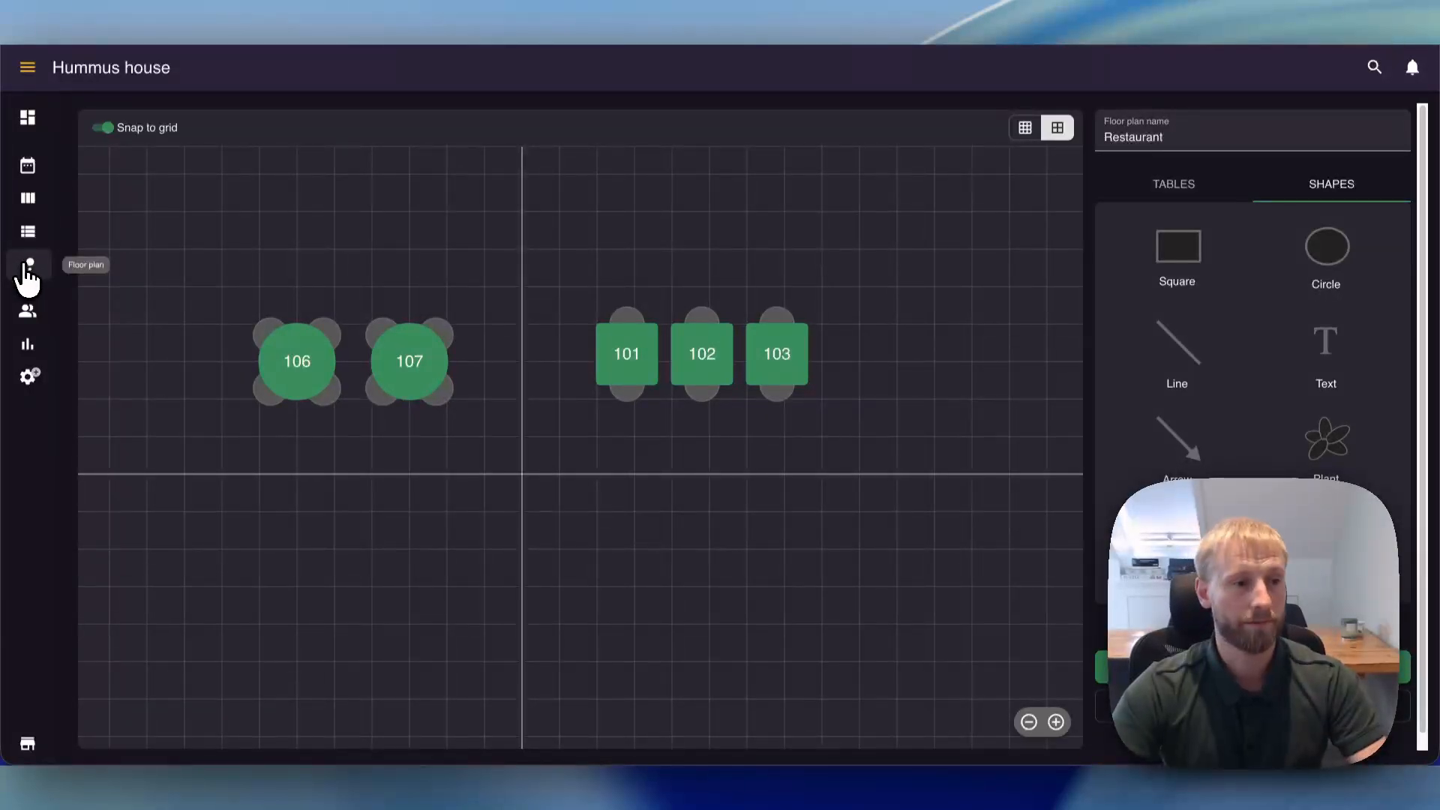
- View the July 2026 booking calendar and the table schedule for Thursday 2 July
{"action": "left_click", "coordinate": [30, 169]}
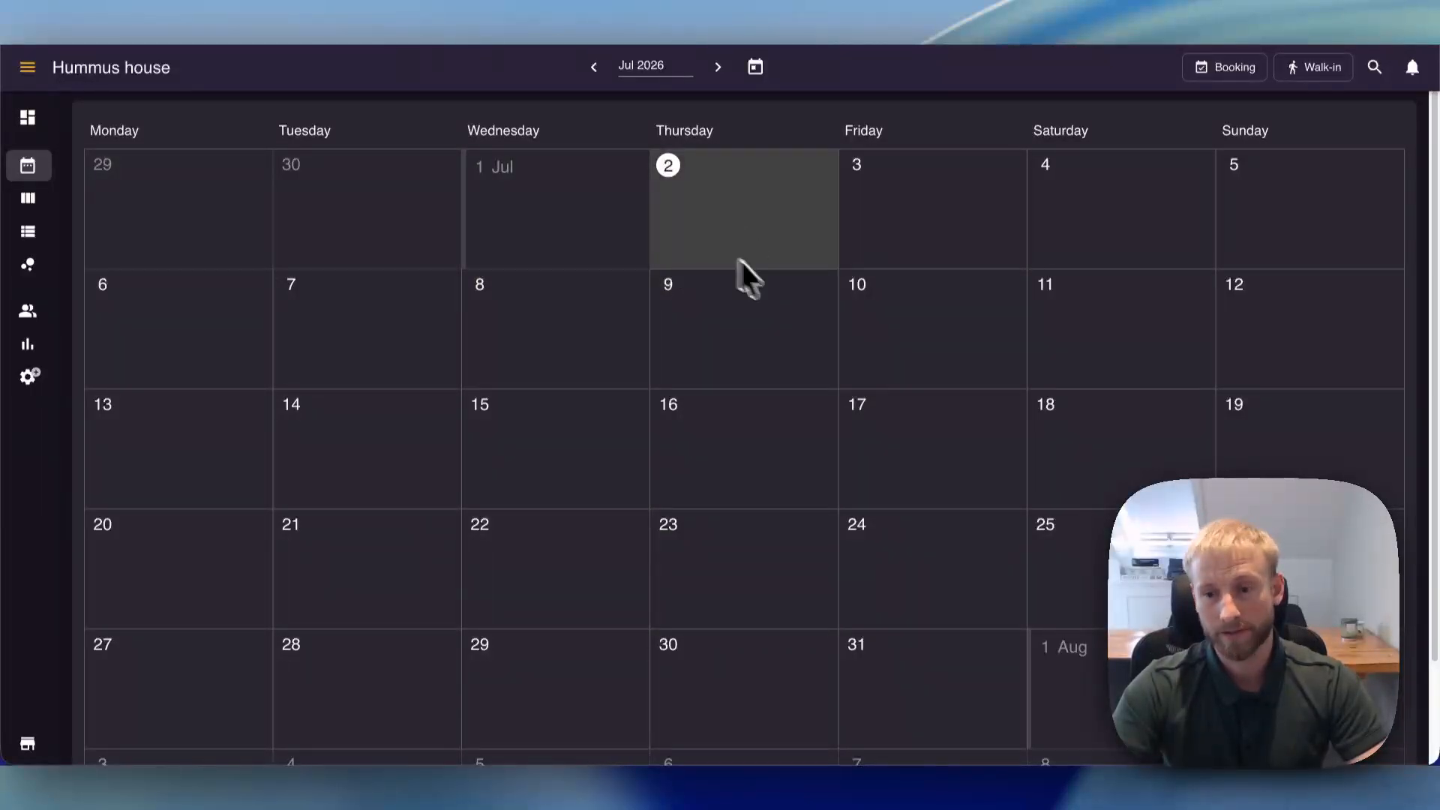
{"action": "left_click", "coordinate": [28, 199]}
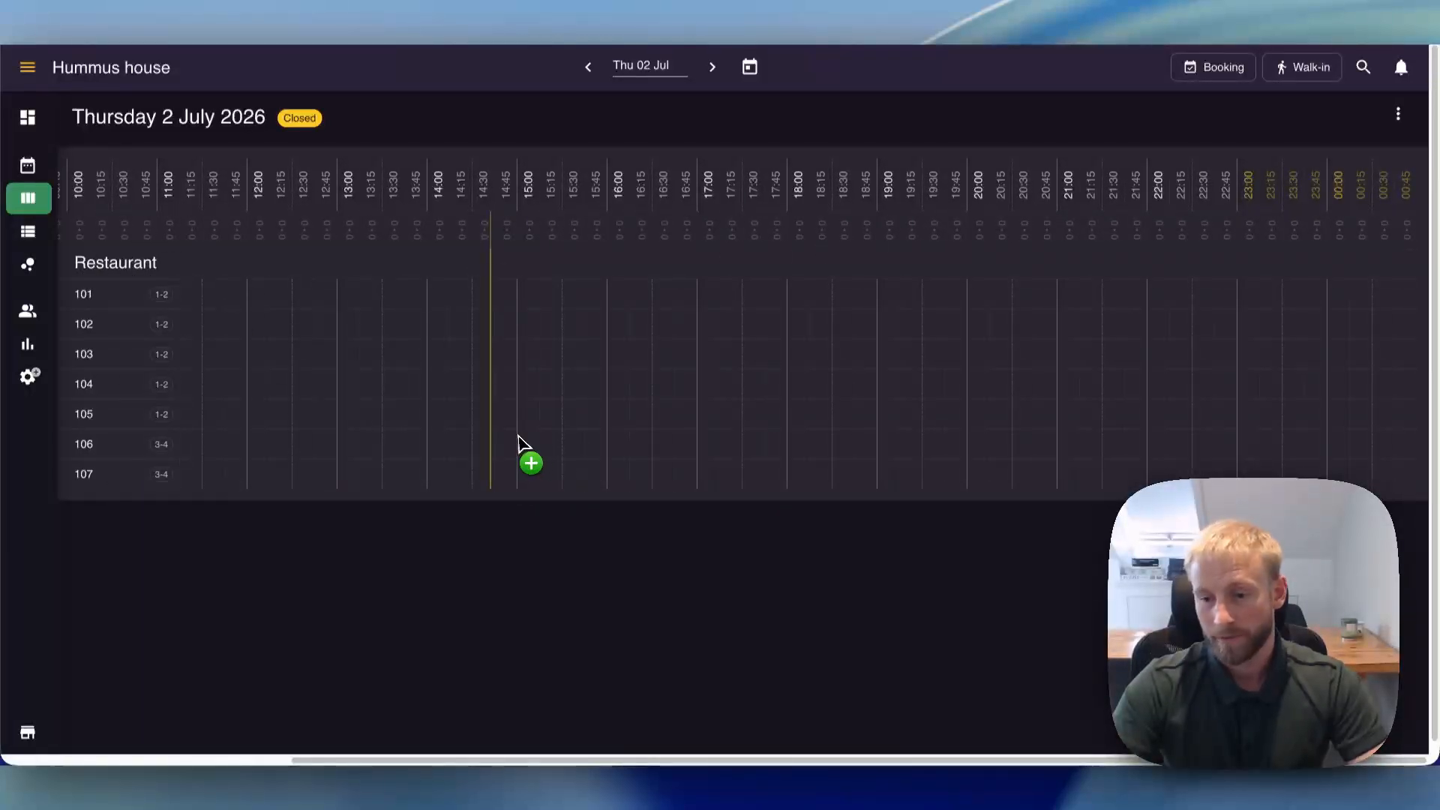
- Create a booking for 2 people at table 102 at 15:00 on Thursday 2 July, enter the guest's name, and save it
{"action": "left_click", "coordinate": [529, 330]}
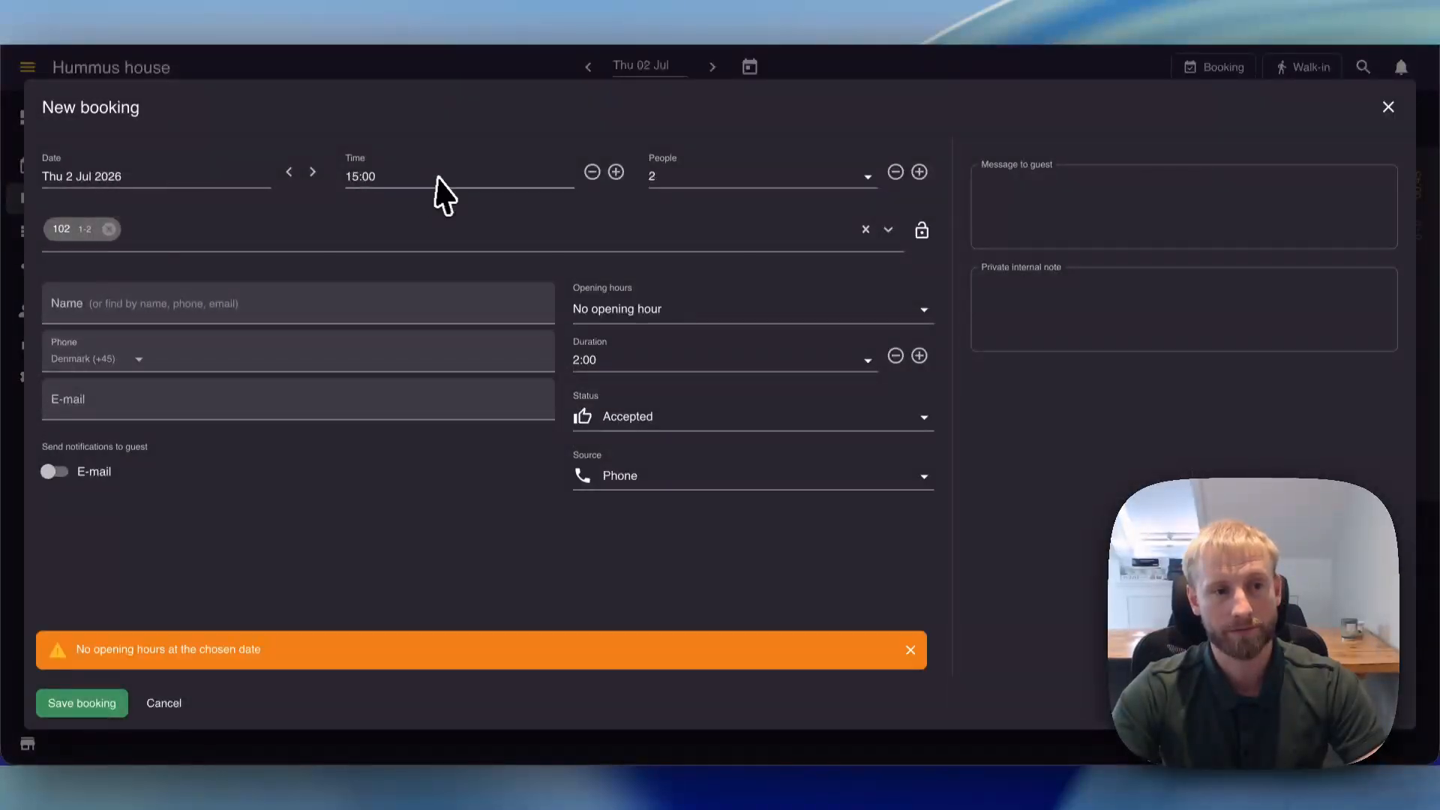
{"action": "left_click", "coordinate": [225, 311]}
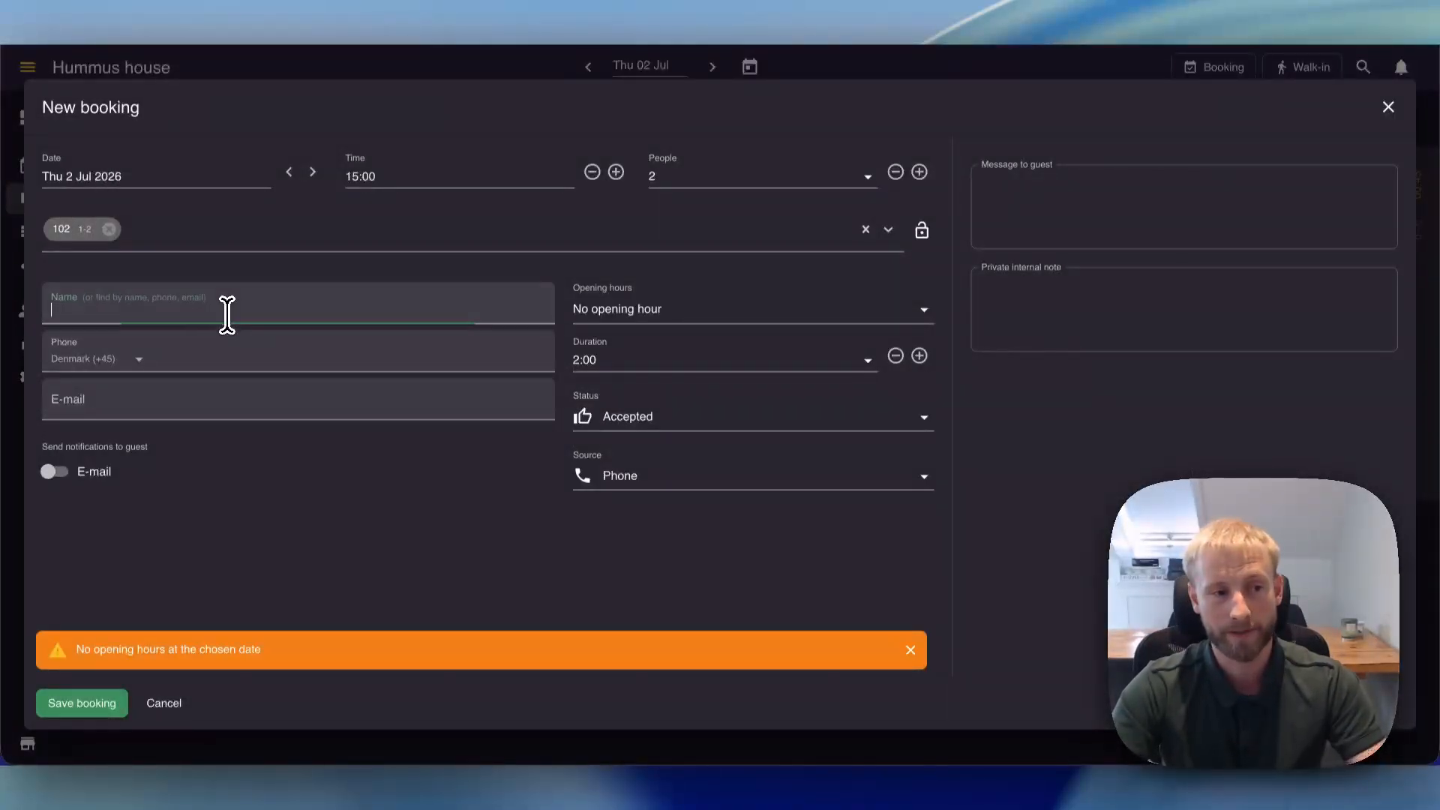
{"action": "type", "text": "Emil"}
{"action": "left_click", "coordinate": [114, 704]}
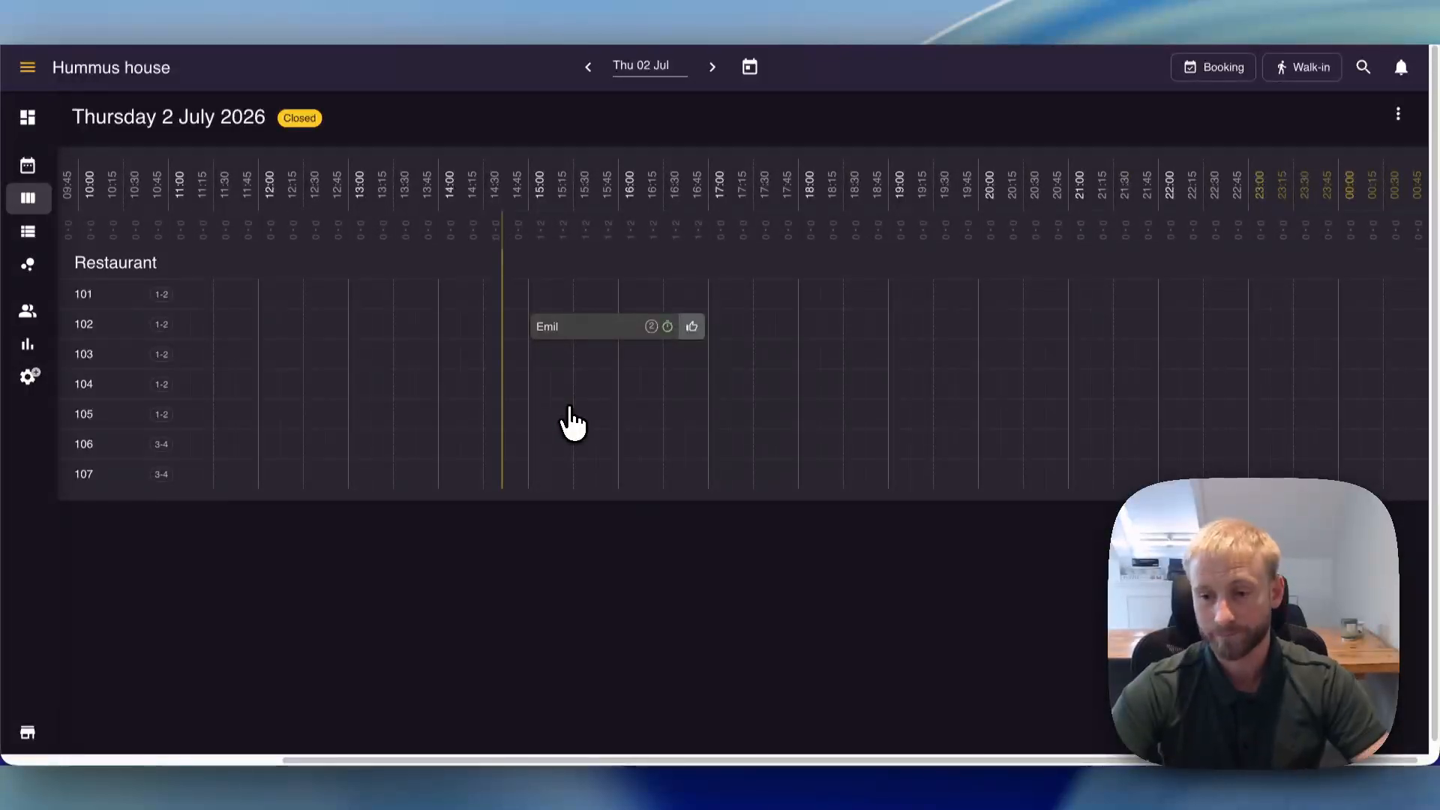
- Check the details of the 15:00 booking at table 102 and set its status to Seated
{"action": "left_click", "coordinate": [595, 330]}
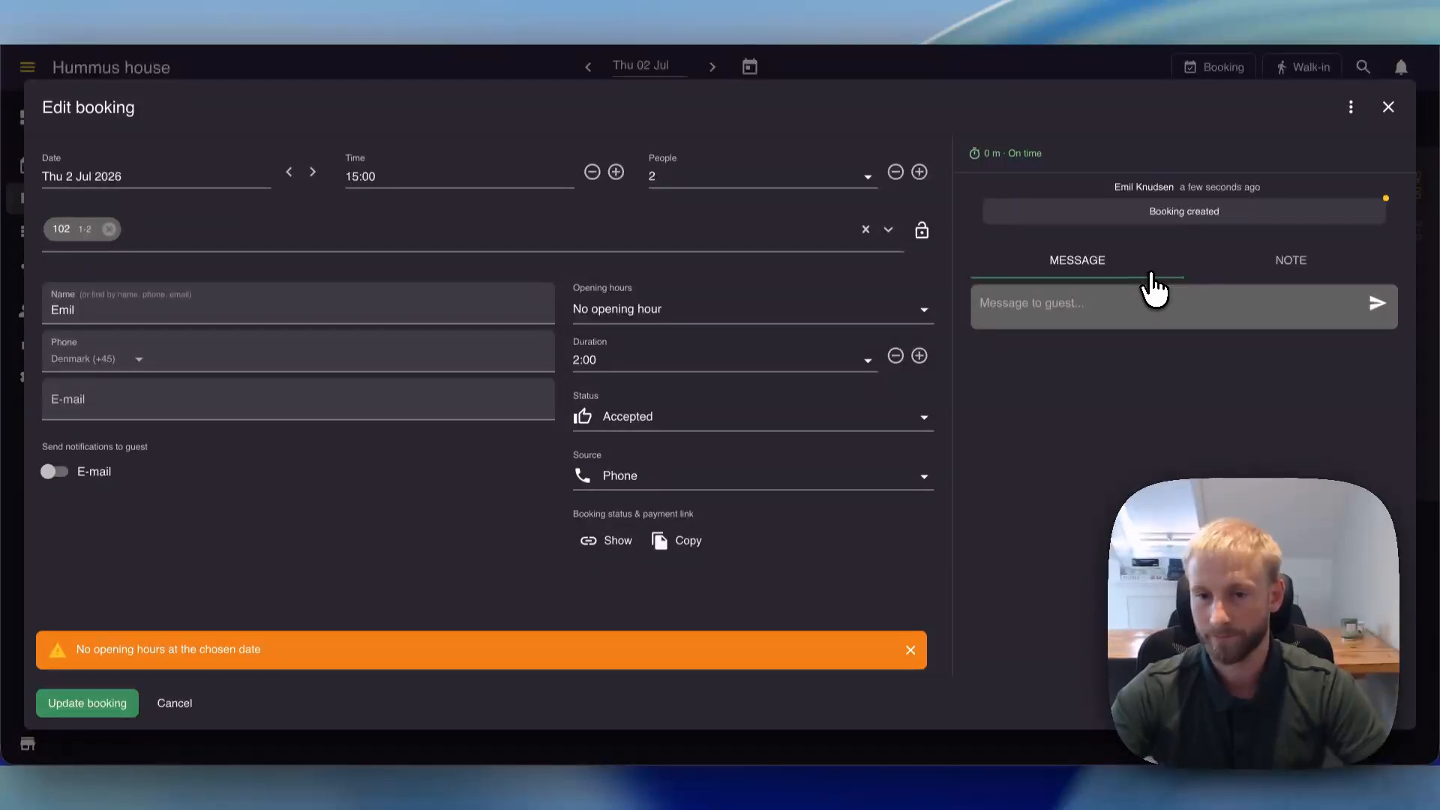
{"action": "left_click", "coordinate": [1035, 66]}
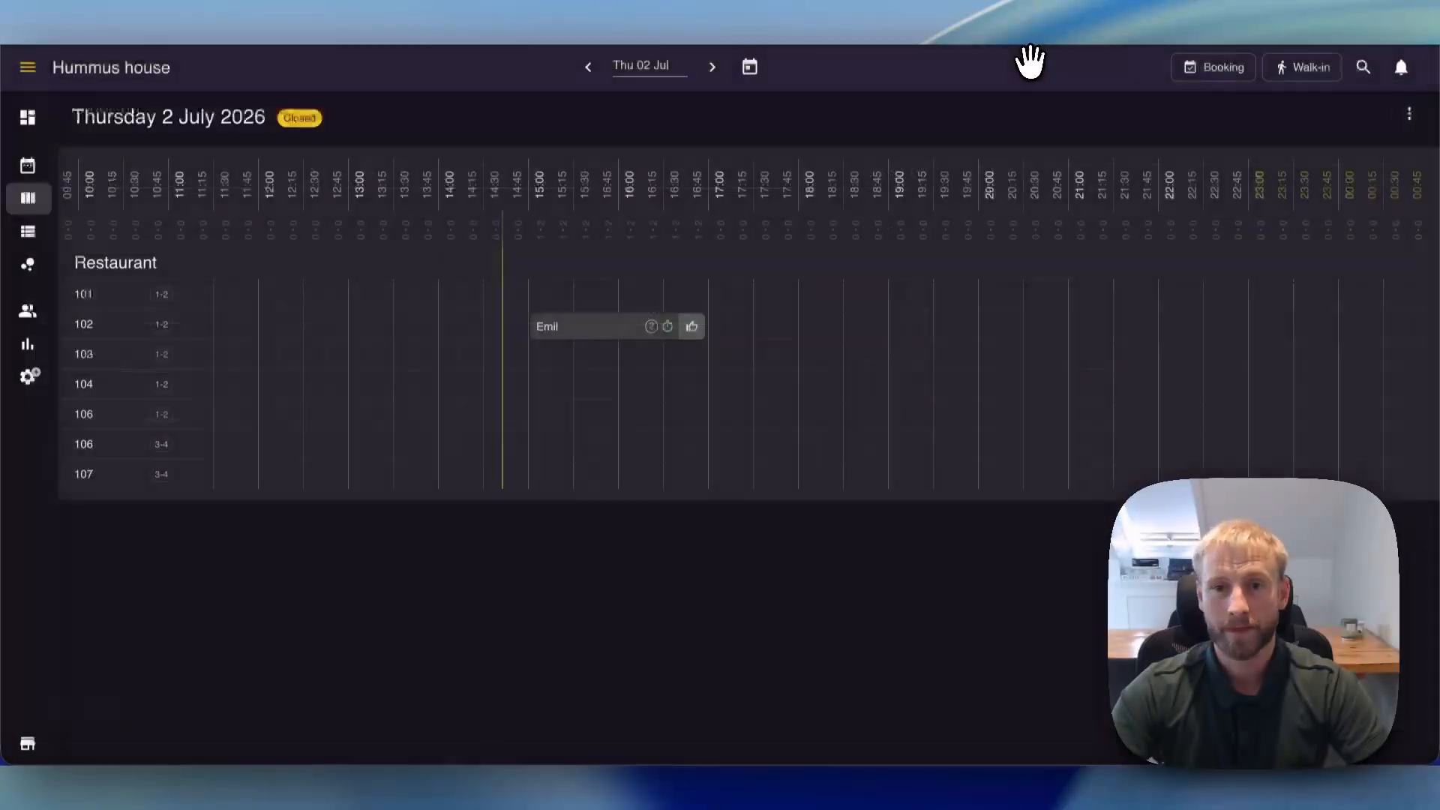
{"action": "left_click", "coordinate": [691, 327]}
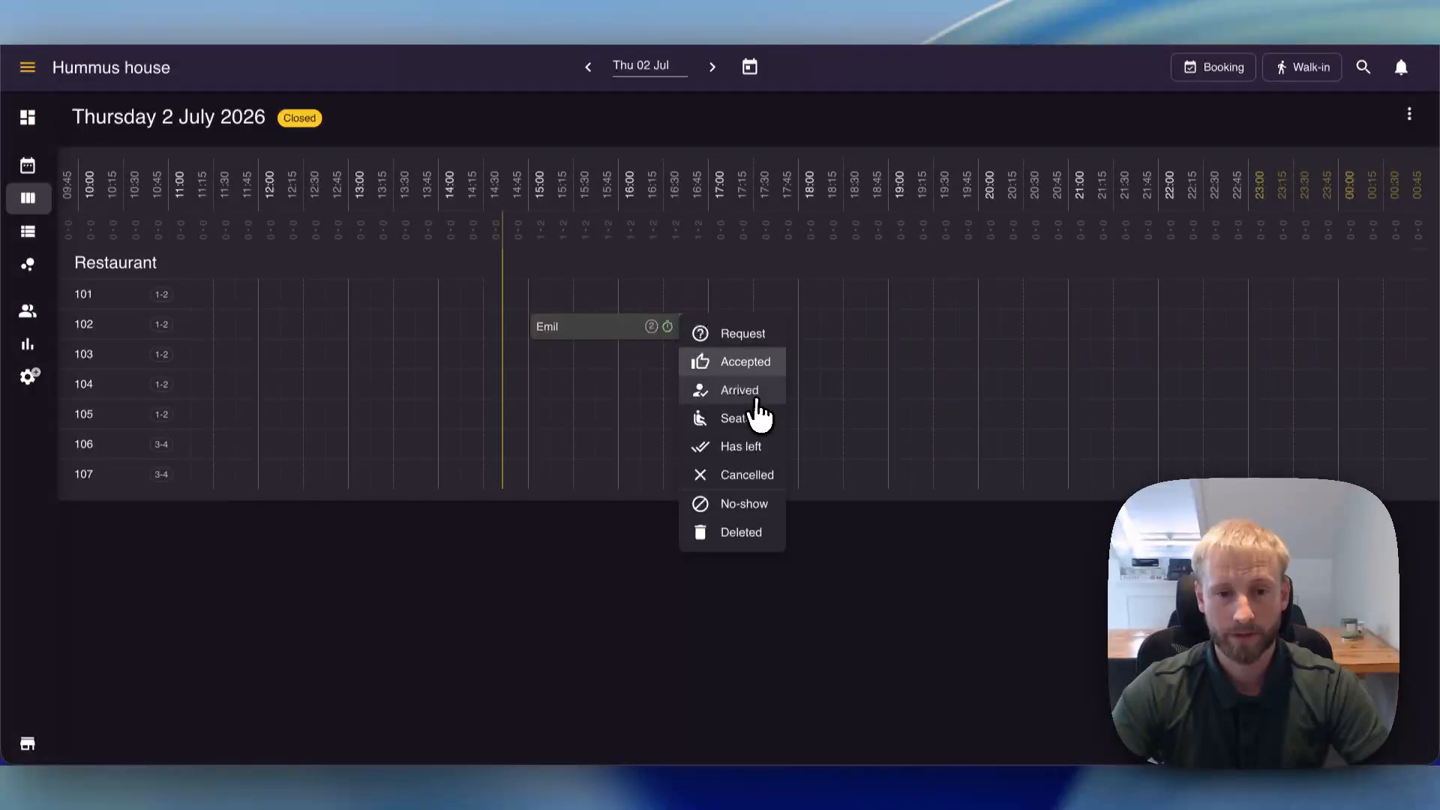
{"action": "left_click", "coordinate": [741, 418]}
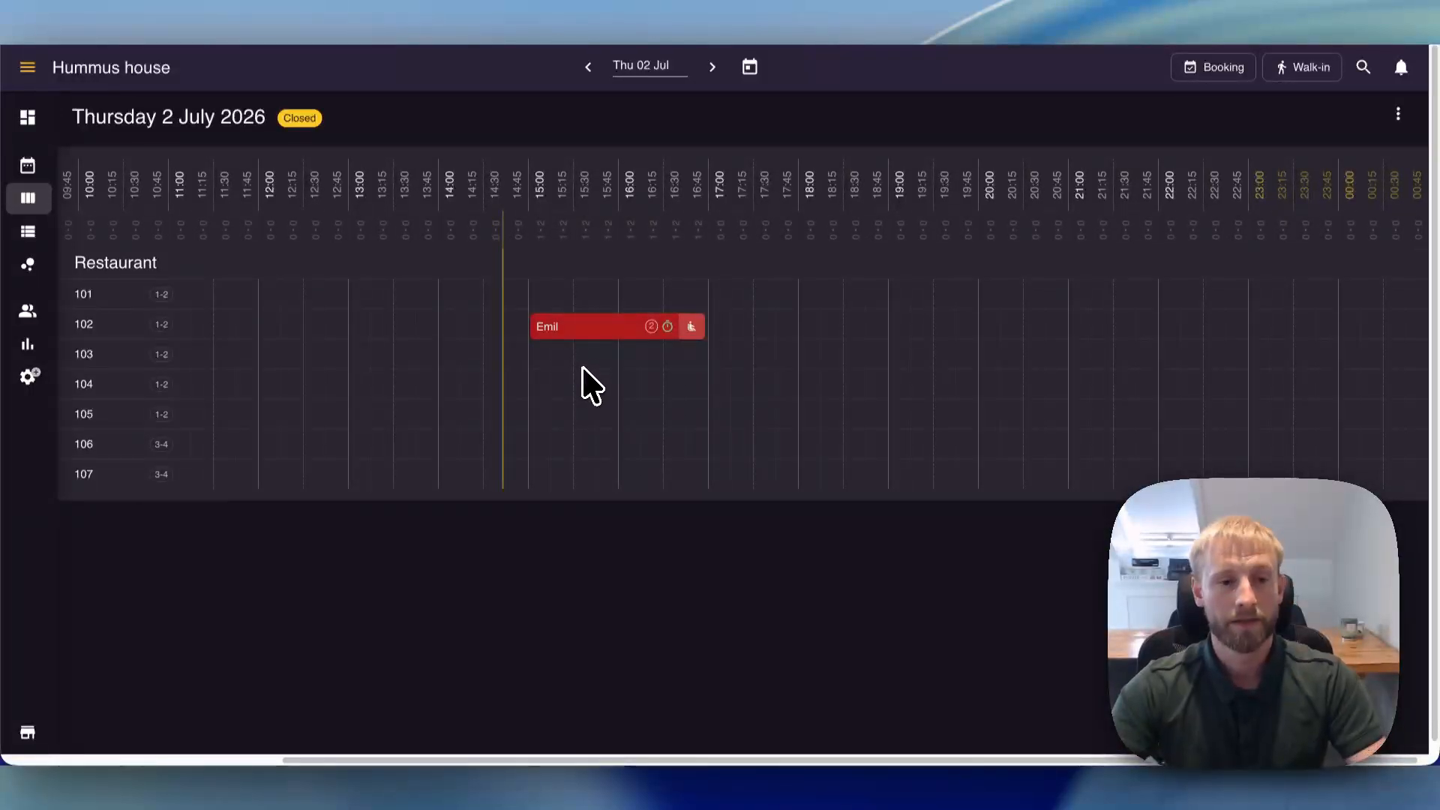
- Move the seated 15:00 booking to table 104 and close table 103 from 15:15 for 2:30 hours
{"action": "left_click_drag", "start_coordinate": [603, 344], "coordinate": [616, 390]}
{"action": "left_click", "coordinate": [598, 431]}
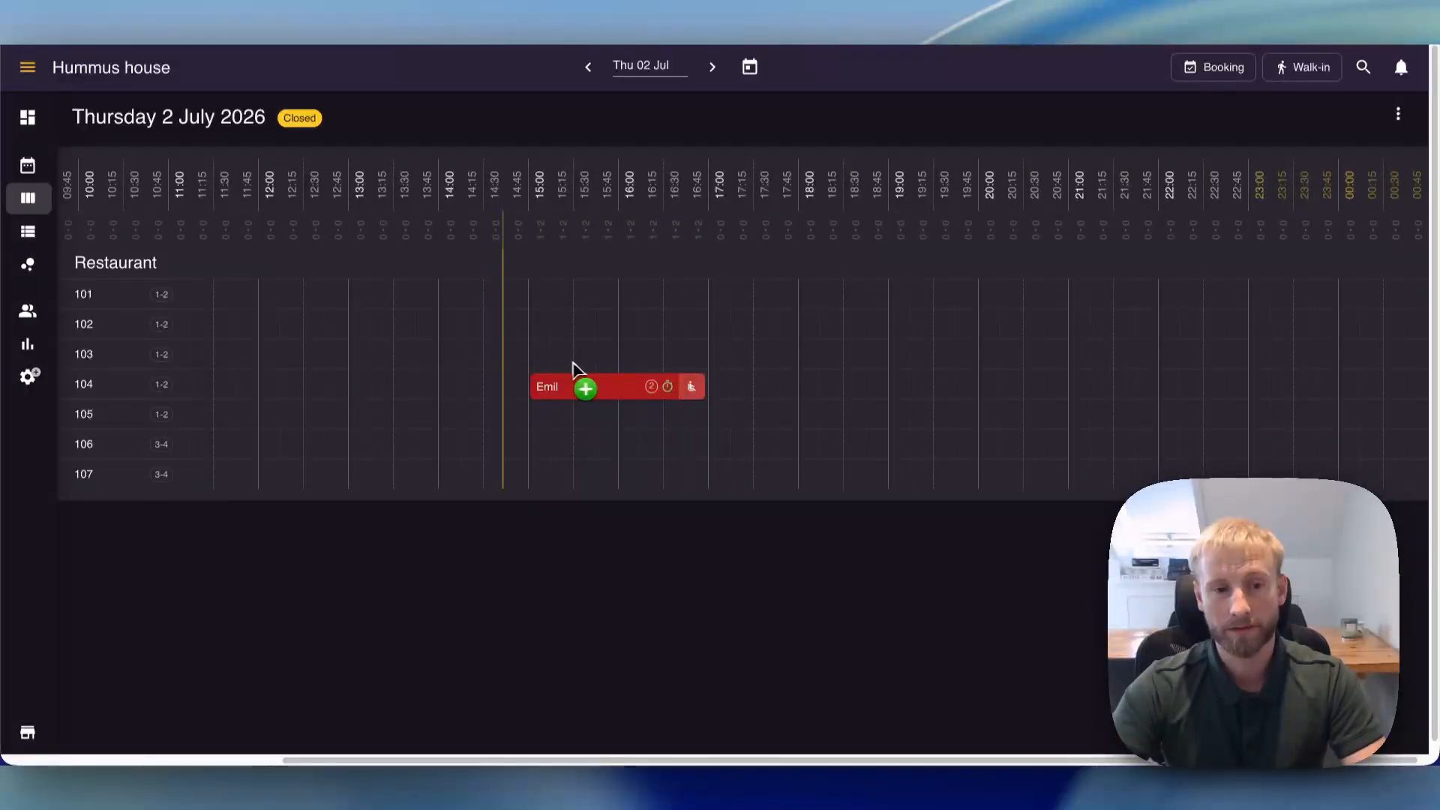
{"action": "left_click_drag", "start_coordinate": [572, 367], "coordinate": [784, 367]}
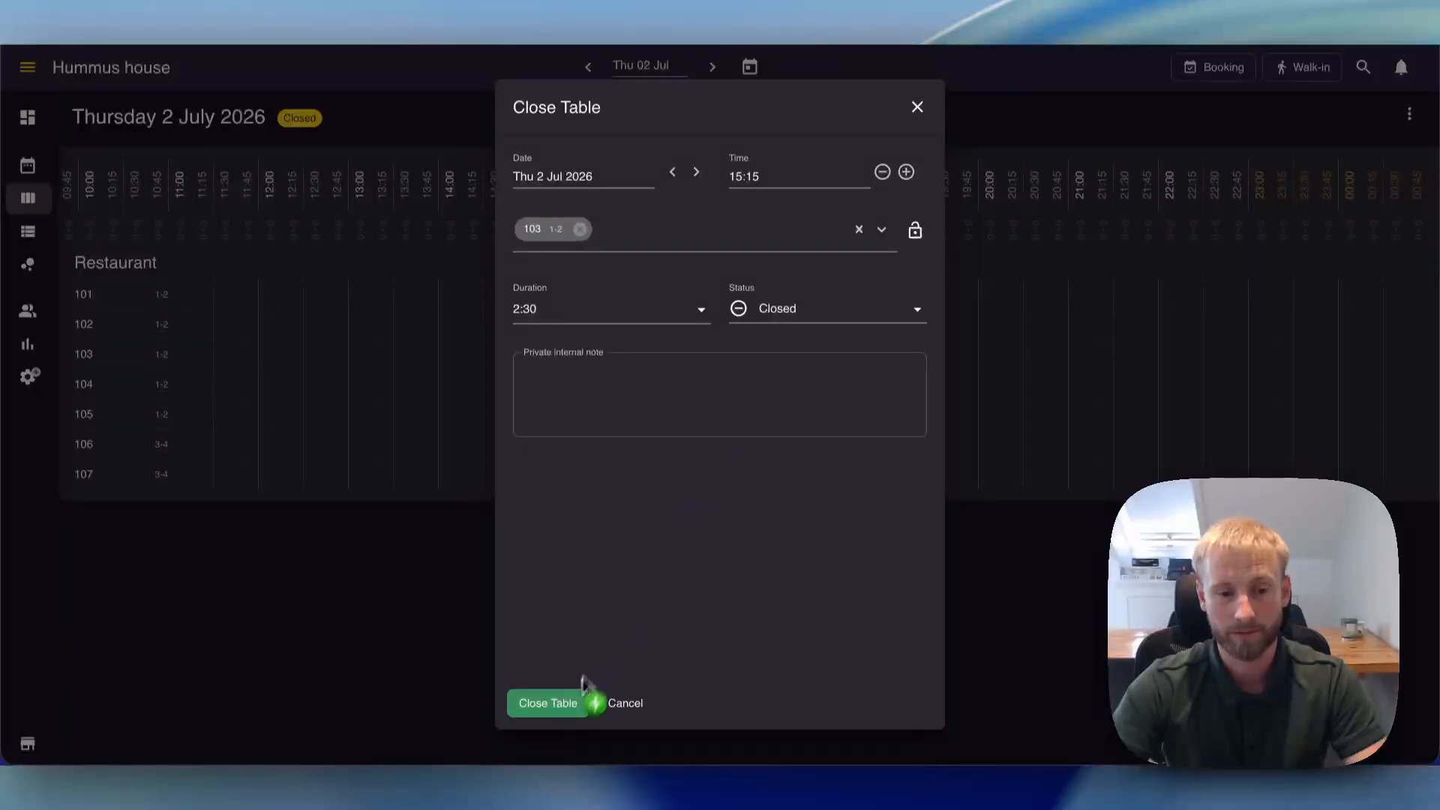
{"action": "left_click", "coordinate": [573, 709]}
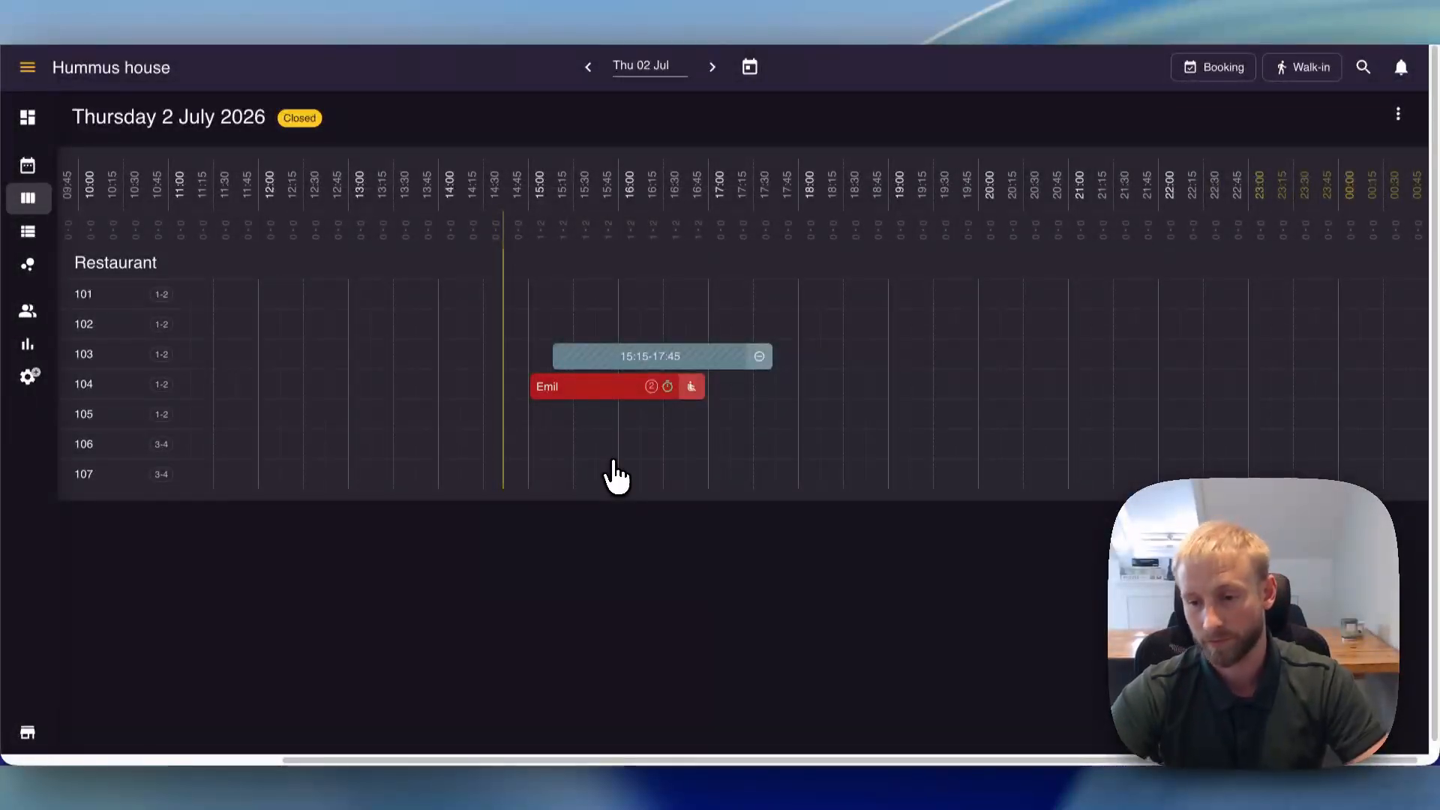
- View the bookings for Thursday 2 July as a list and check the additional day options
{"action": "left_click", "coordinate": [30, 234]}
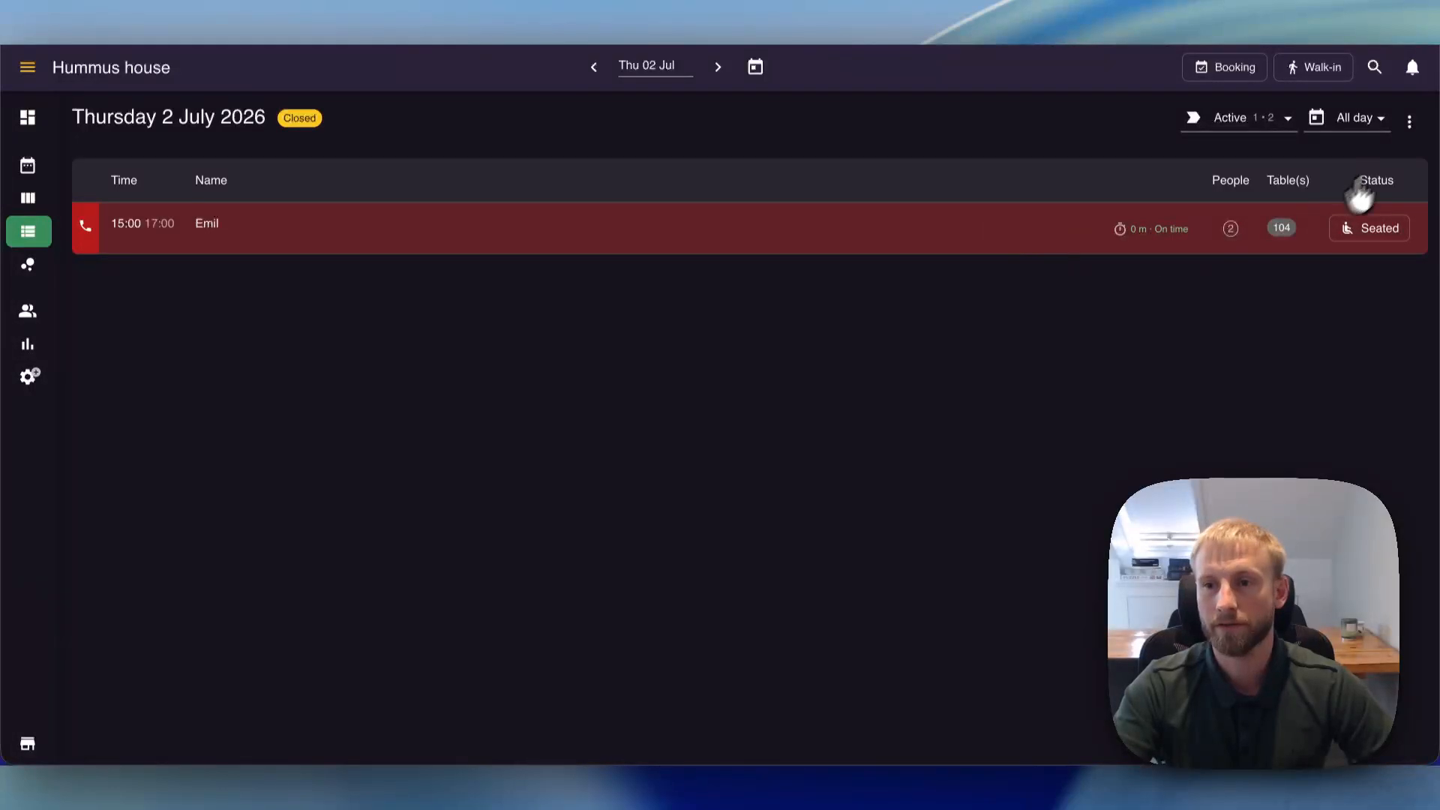
{"action": "left_click", "coordinate": [1410, 122]}
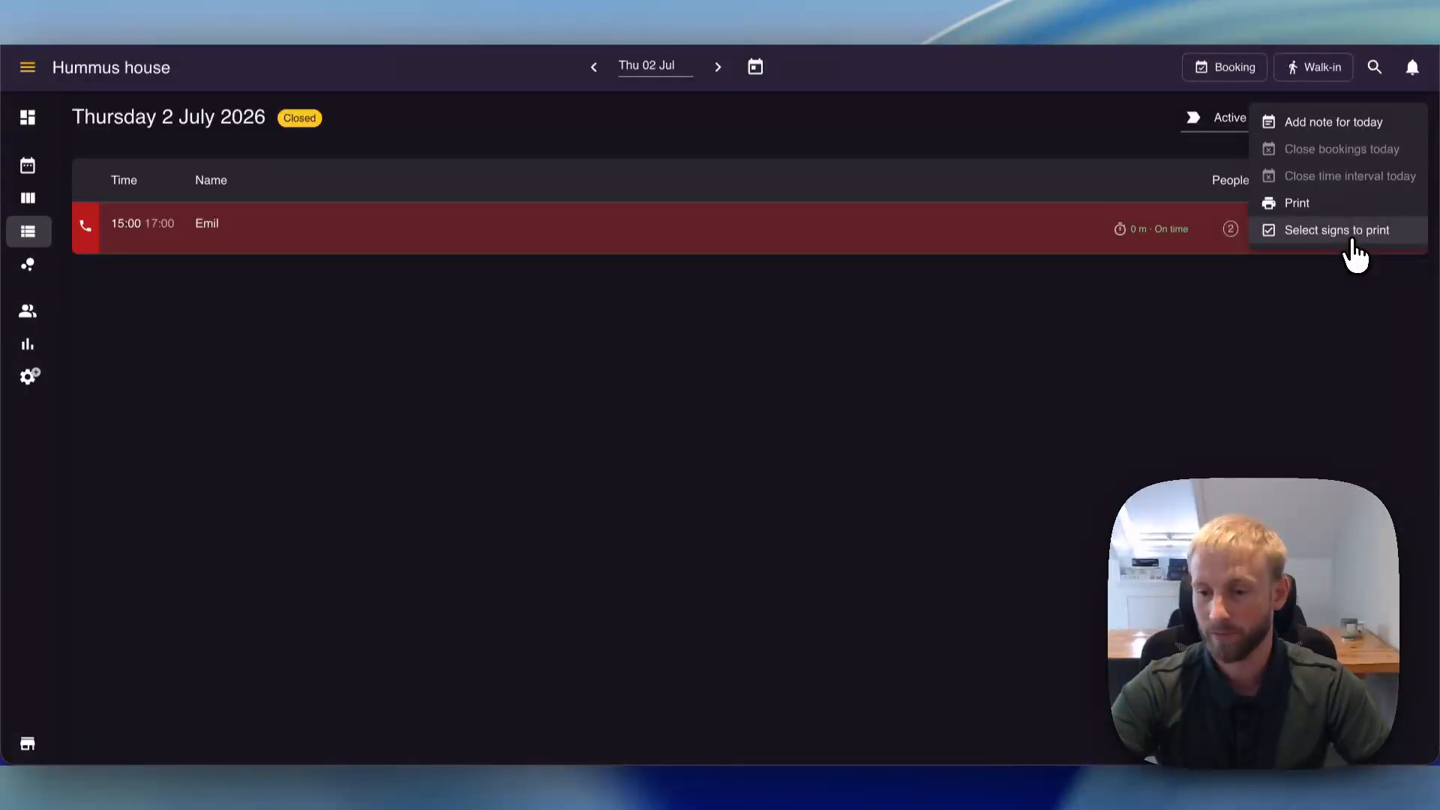
{"action": "left_click", "coordinate": [701, 290]}
- View the restaurant floor plan with all placed tables in sight and check table availability at 10:45 and 14:00
{"action": "left_click", "coordinate": [30, 270]}
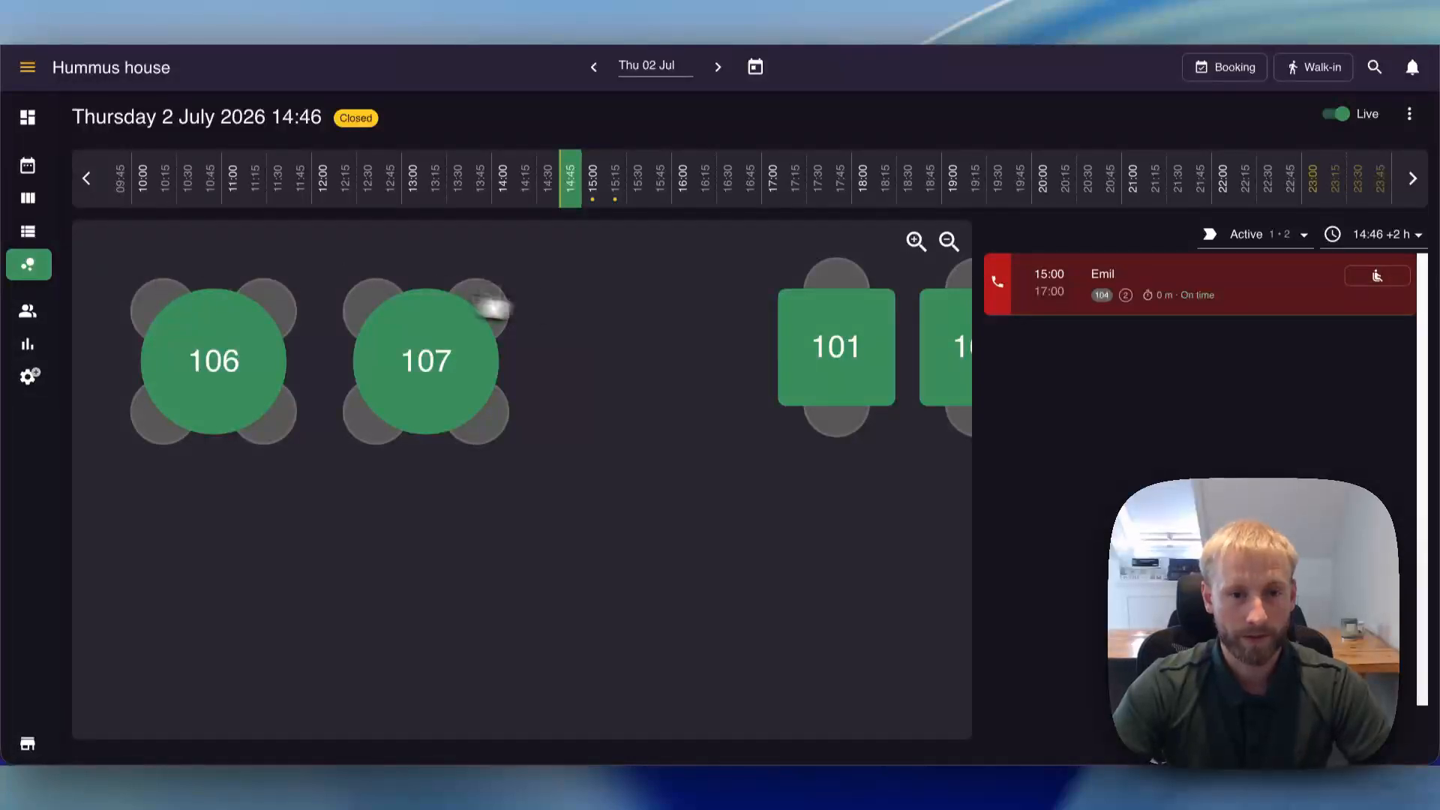
{"action": "left_click", "coordinate": [947, 243]}
{"action": "left_click", "coordinate": [947, 243]}
{"action": "left_click_drag", "start_coordinate": [766, 267], "coordinate": [830, 377]}
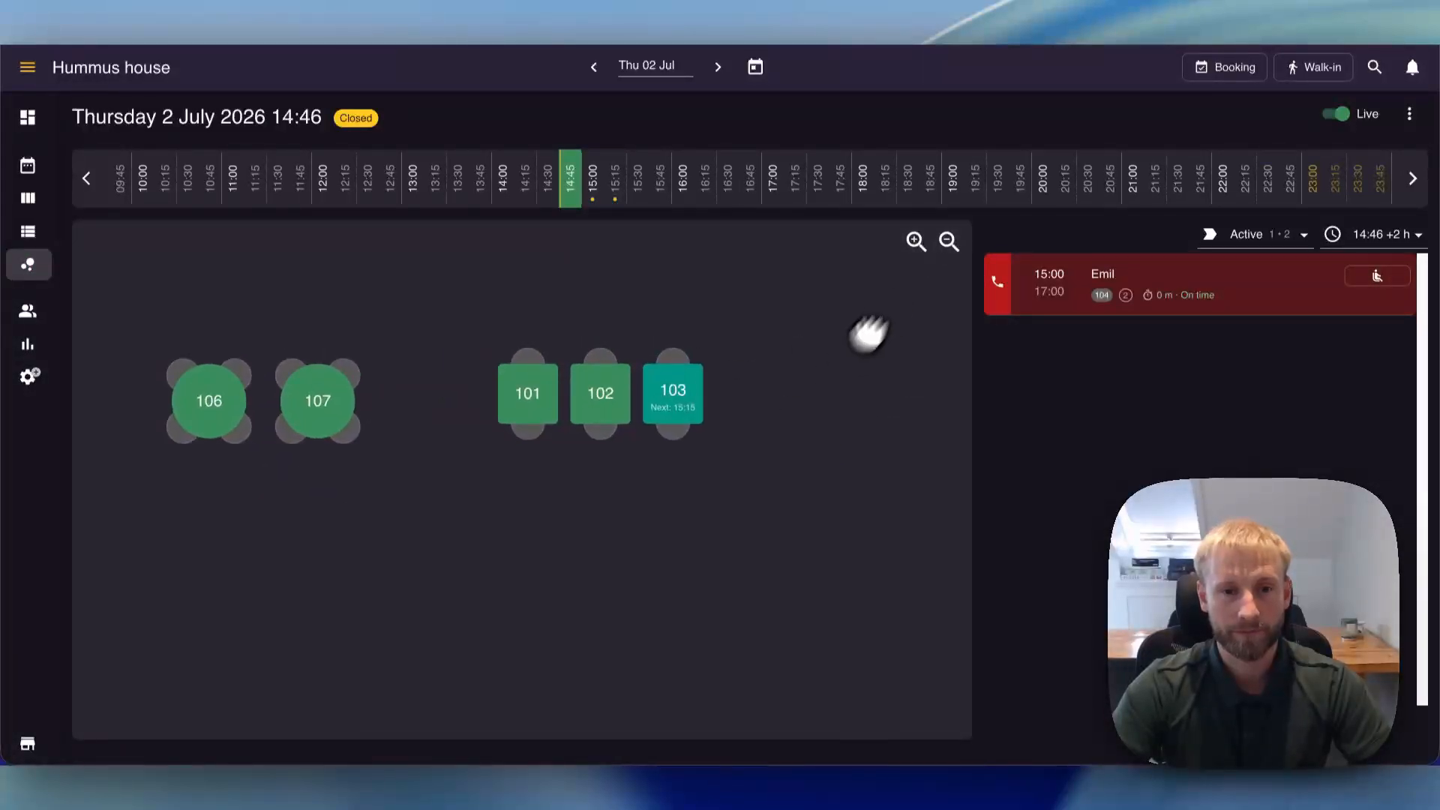
{"action": "left_click", "coordinate": [949, 242]}
{"action": "left_click_drag", "start_coordinate": [658, 269], "coordinate": [739, 263]}
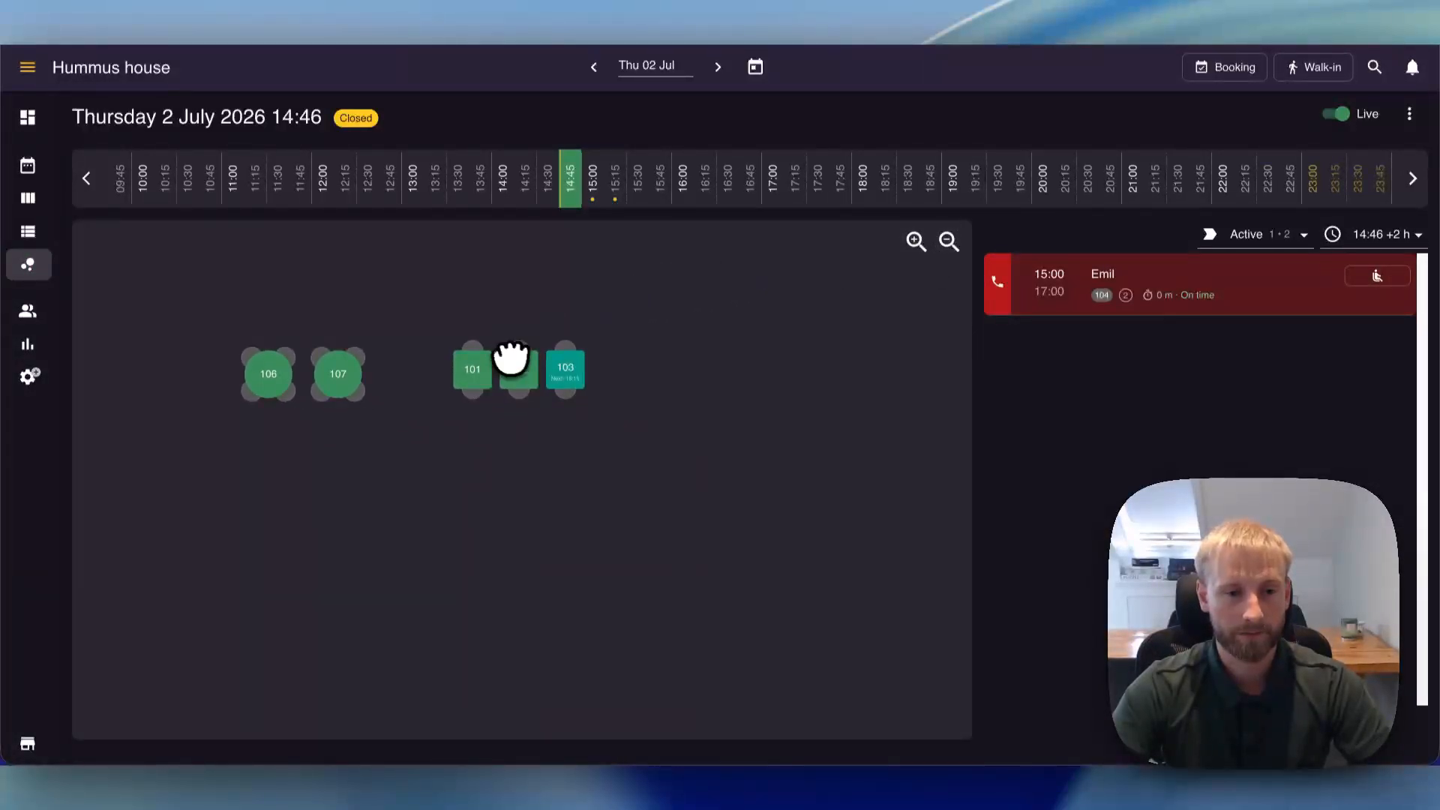
{"action": "left_click_drag", "start_coordinate": [417, 418], "coordinate": [480, 455]}
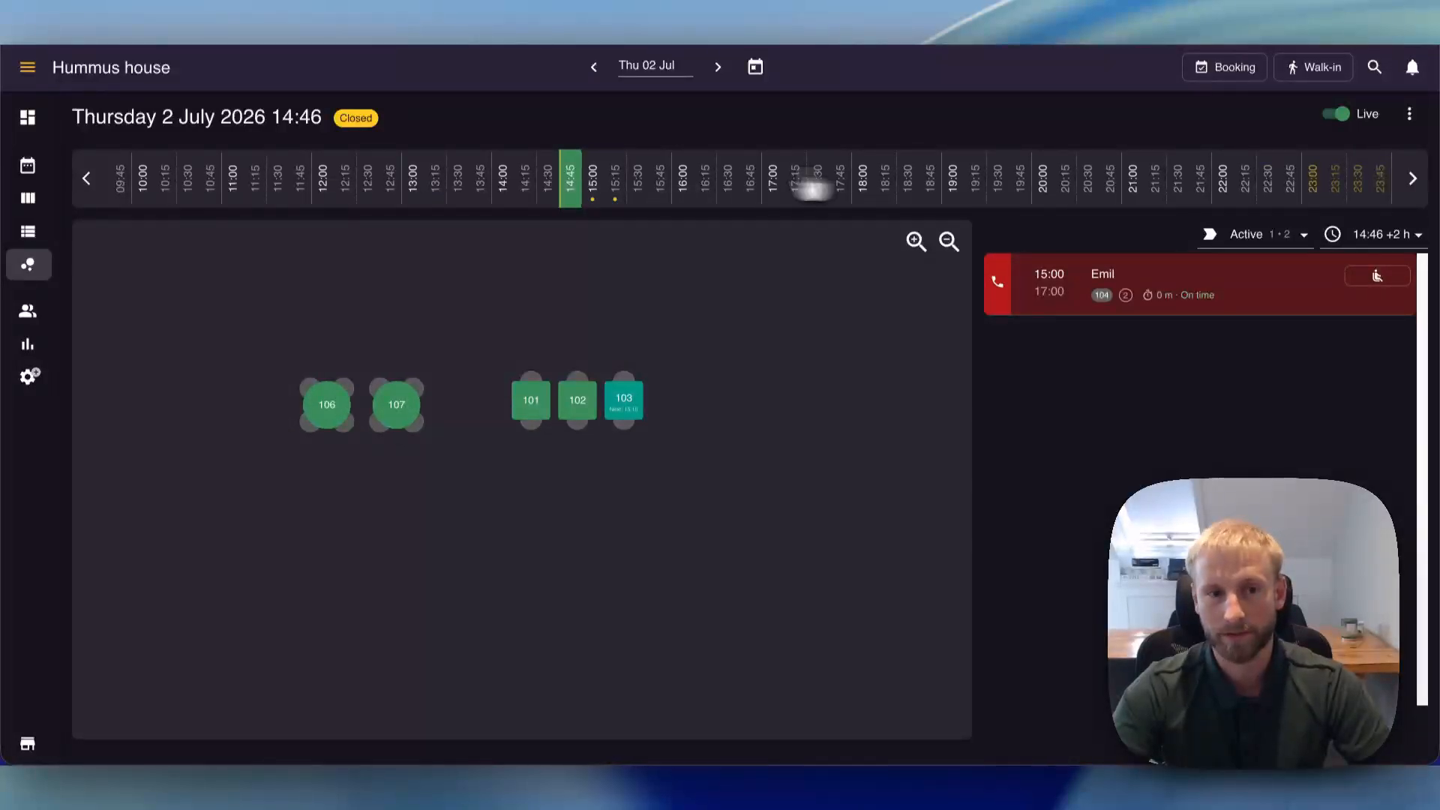
{"action": "left_click", "coordinate": [207, 184]}
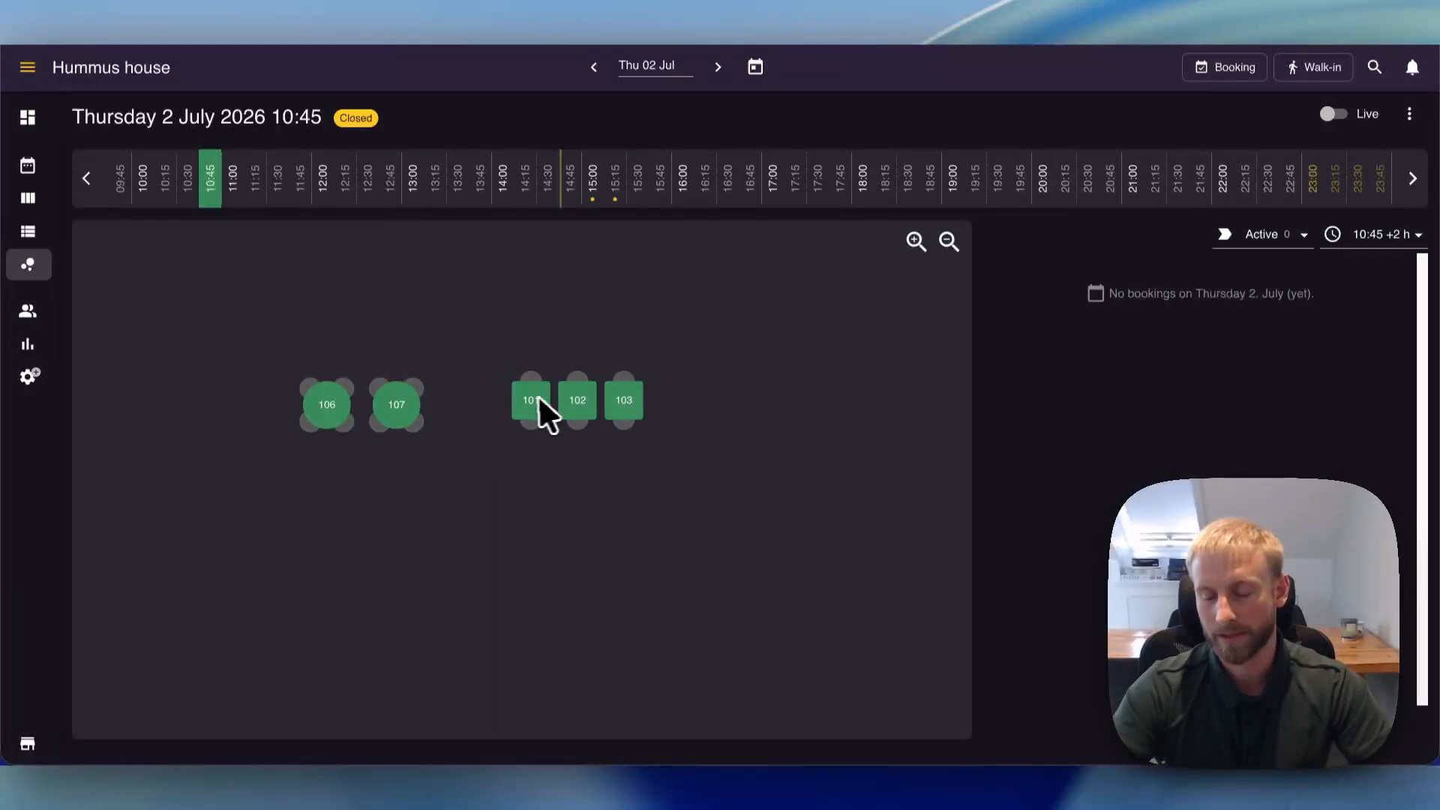
{"action": "left_click", "coordinate": [499, 199]}
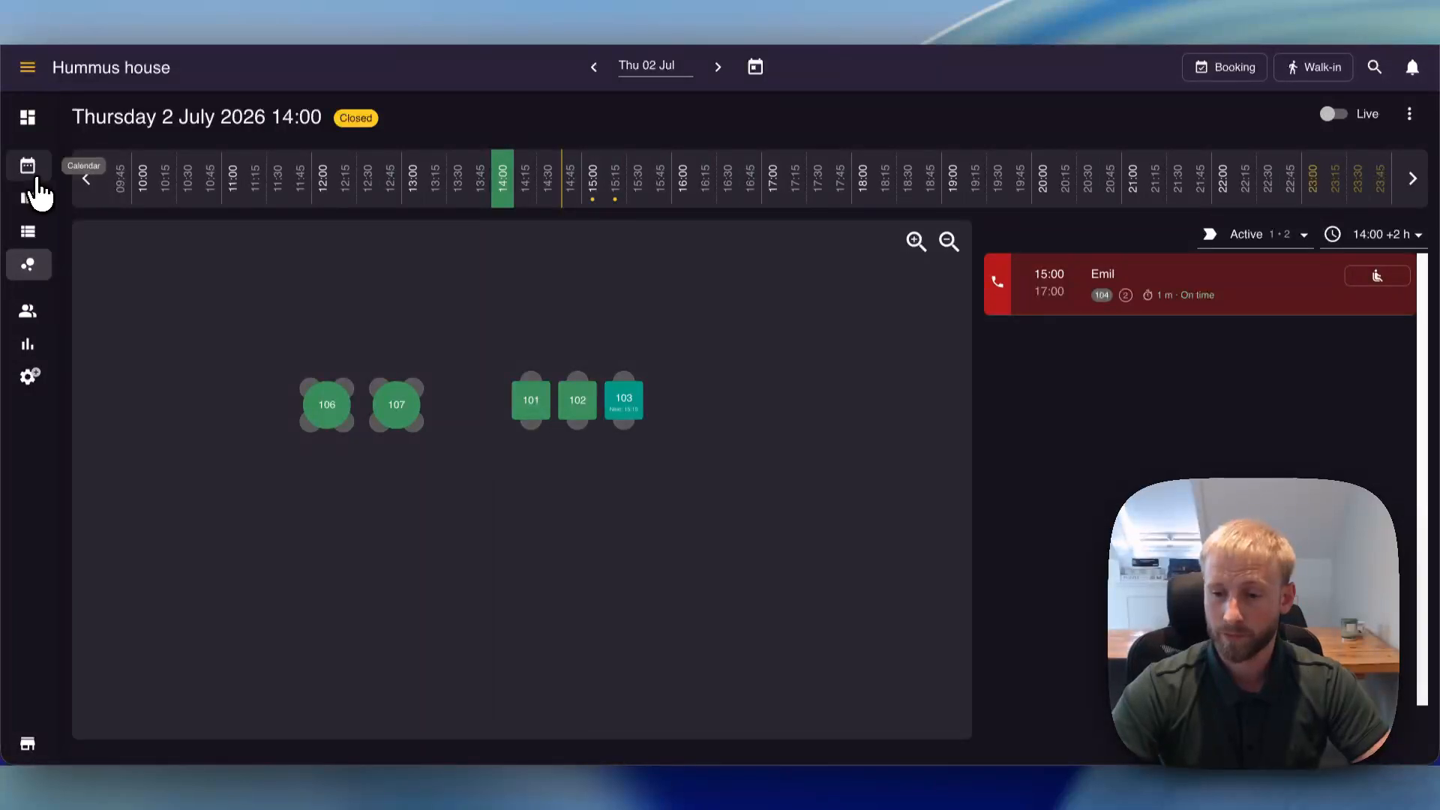
- View the customer database and look through the general, account, bookings, communication, payment and integration options in Settings & add-ons
{"action": "left_click", "coordinate": [28, 310]}
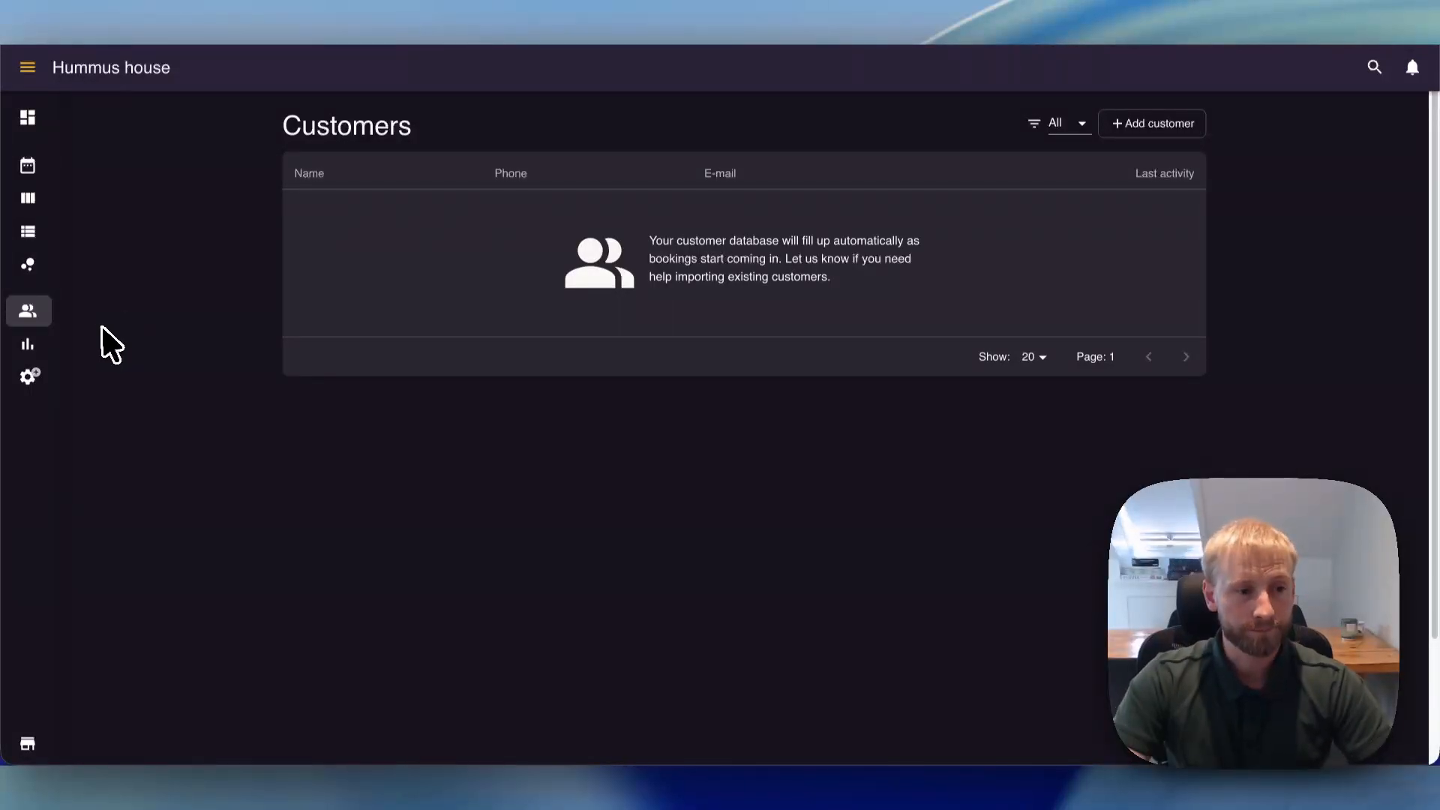
{"action": "left_click", "coordinate": [30, 379]}
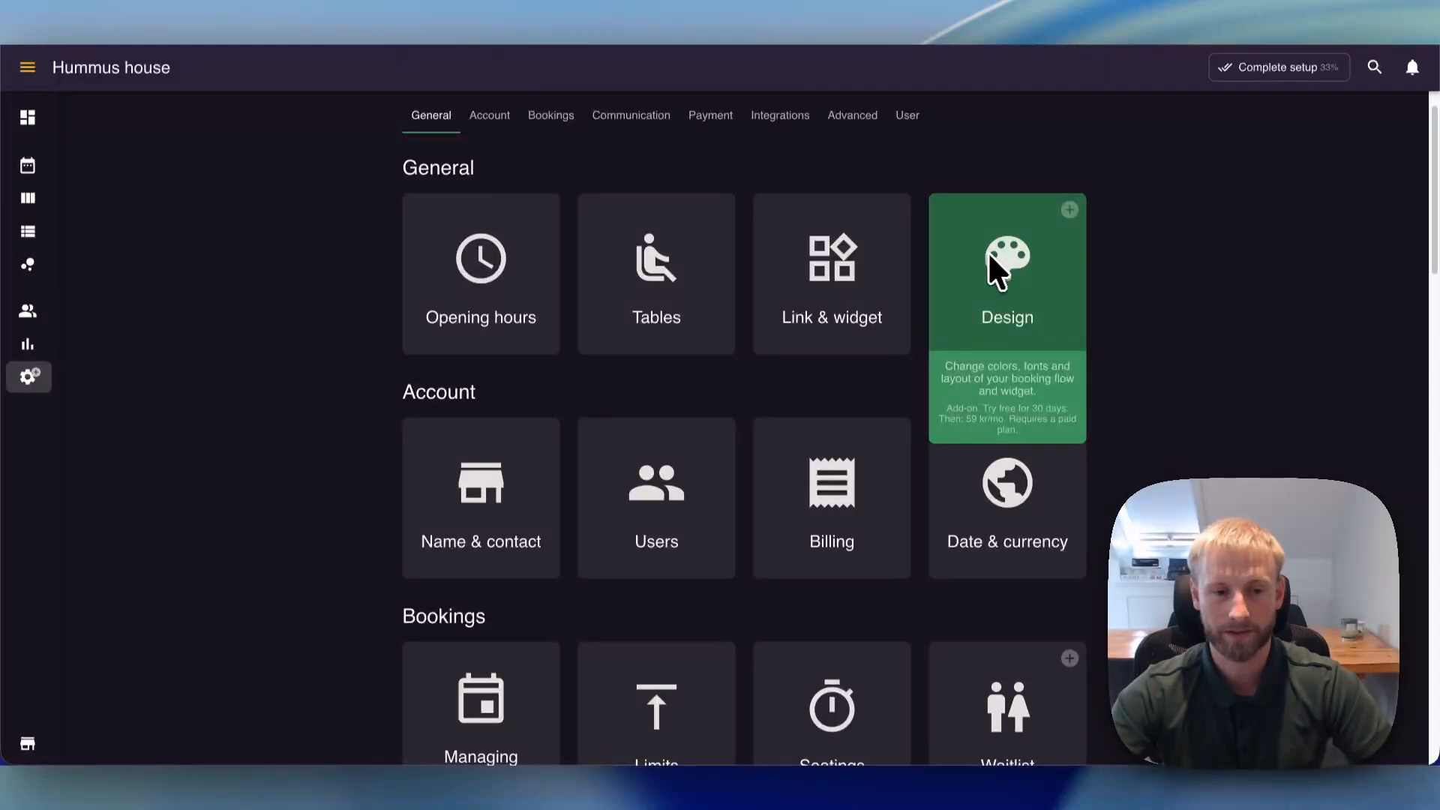
{"action": "scroll", "coordinate": [270, 393], "scroll_direction": "down", "scroll_amount": 2}
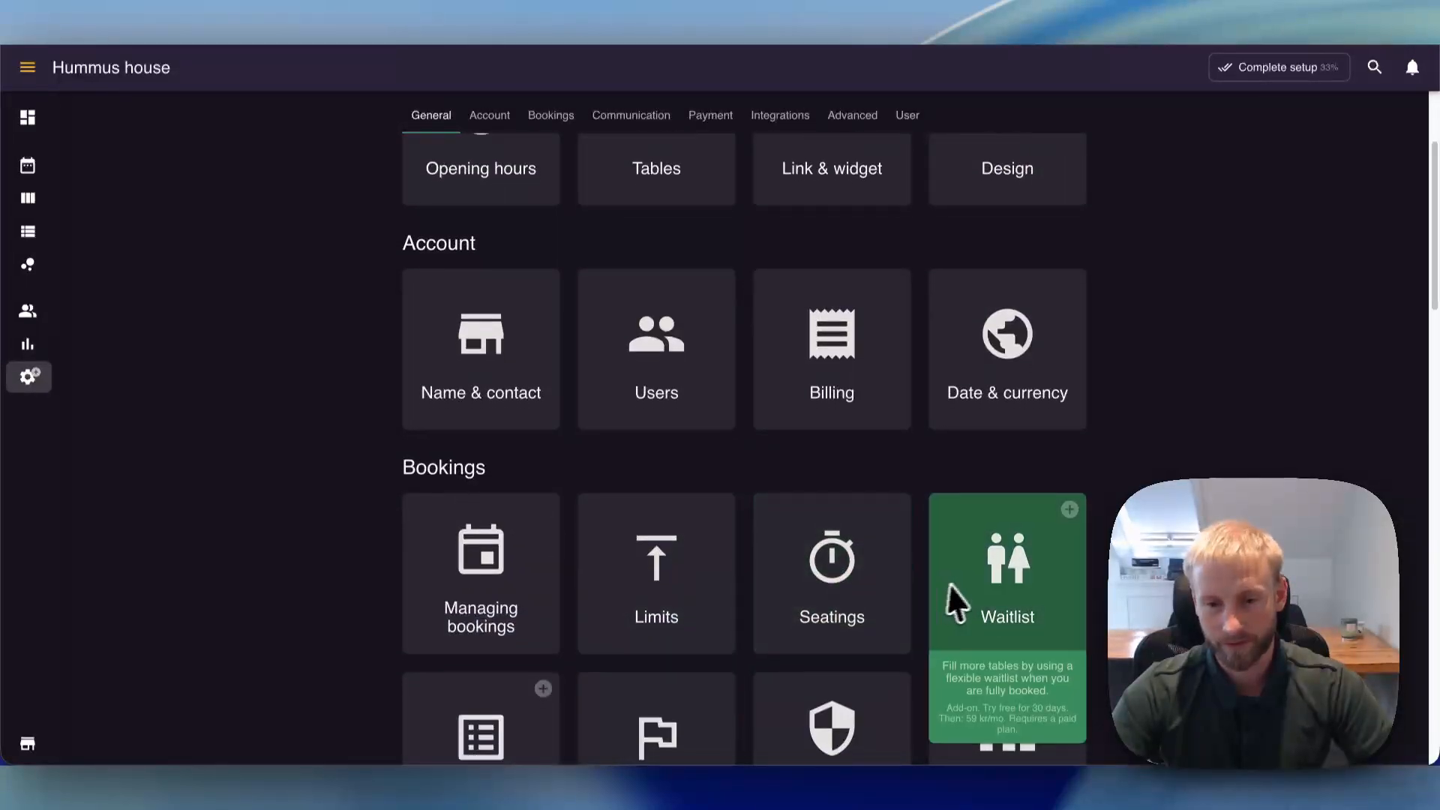
{"action": "scroll", "coordinate": [573, 514], "scroll_direction": "down", "scroll_amount": 5}
{"action": "scroll", "coordinate": [278, 495], "scroll_direction": "down", "scroll_amount": 2}
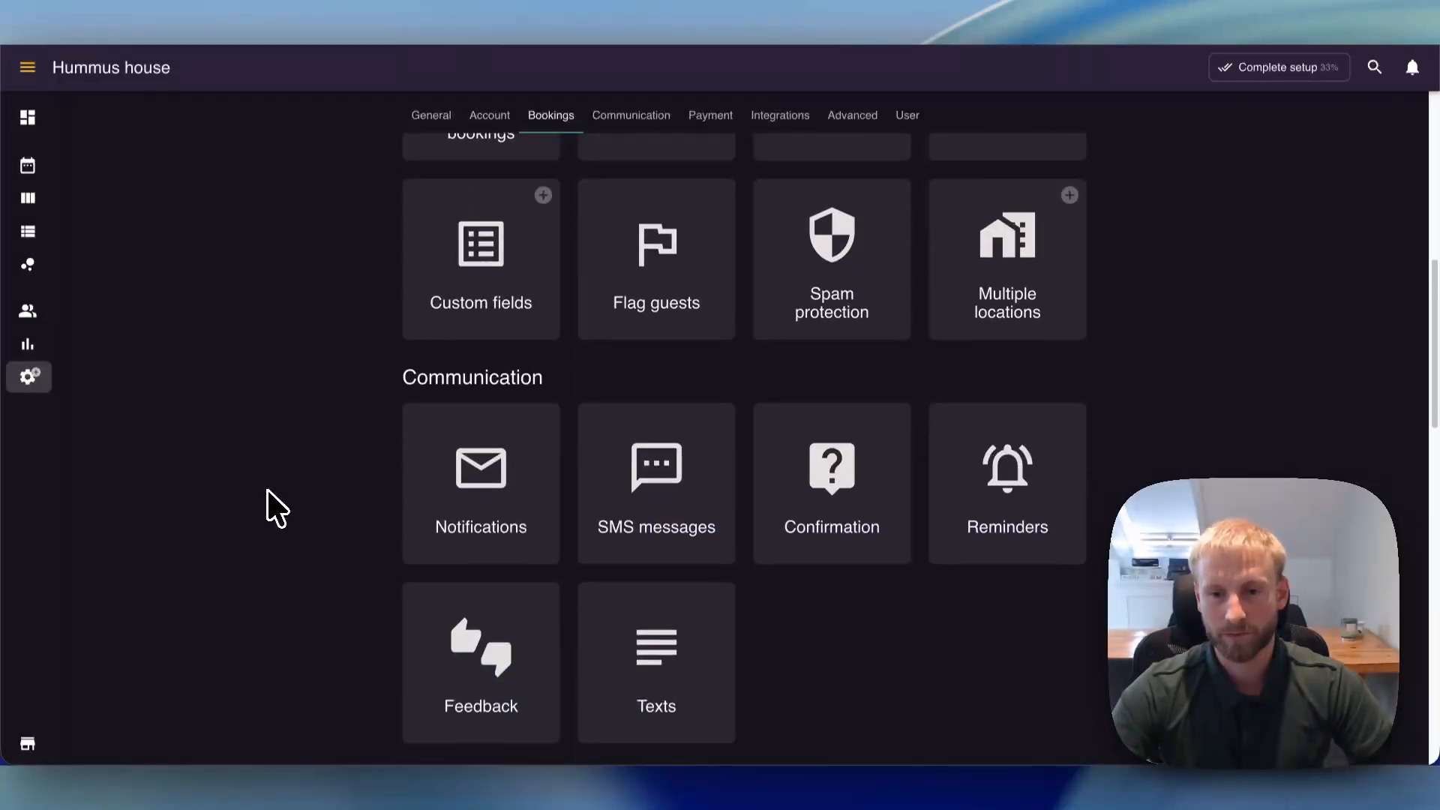
{"action": "scroll", "coordinate": [250, 373], "scroll_direction": "down", "scroll_amount": 2}
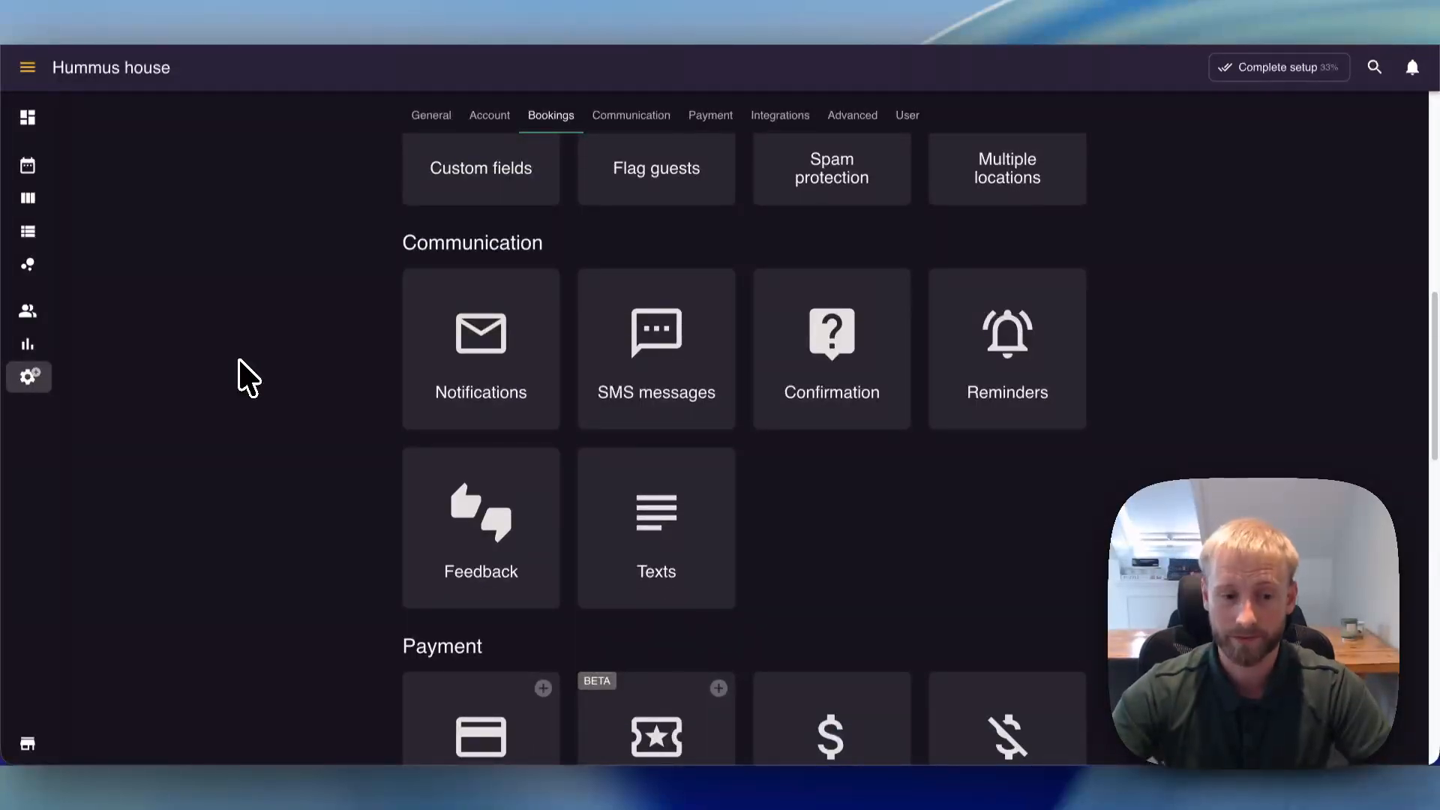
{"action": "scroll", "coordinate": [239, 368], "scroll_direction": "down", "scroll_amount": 4}
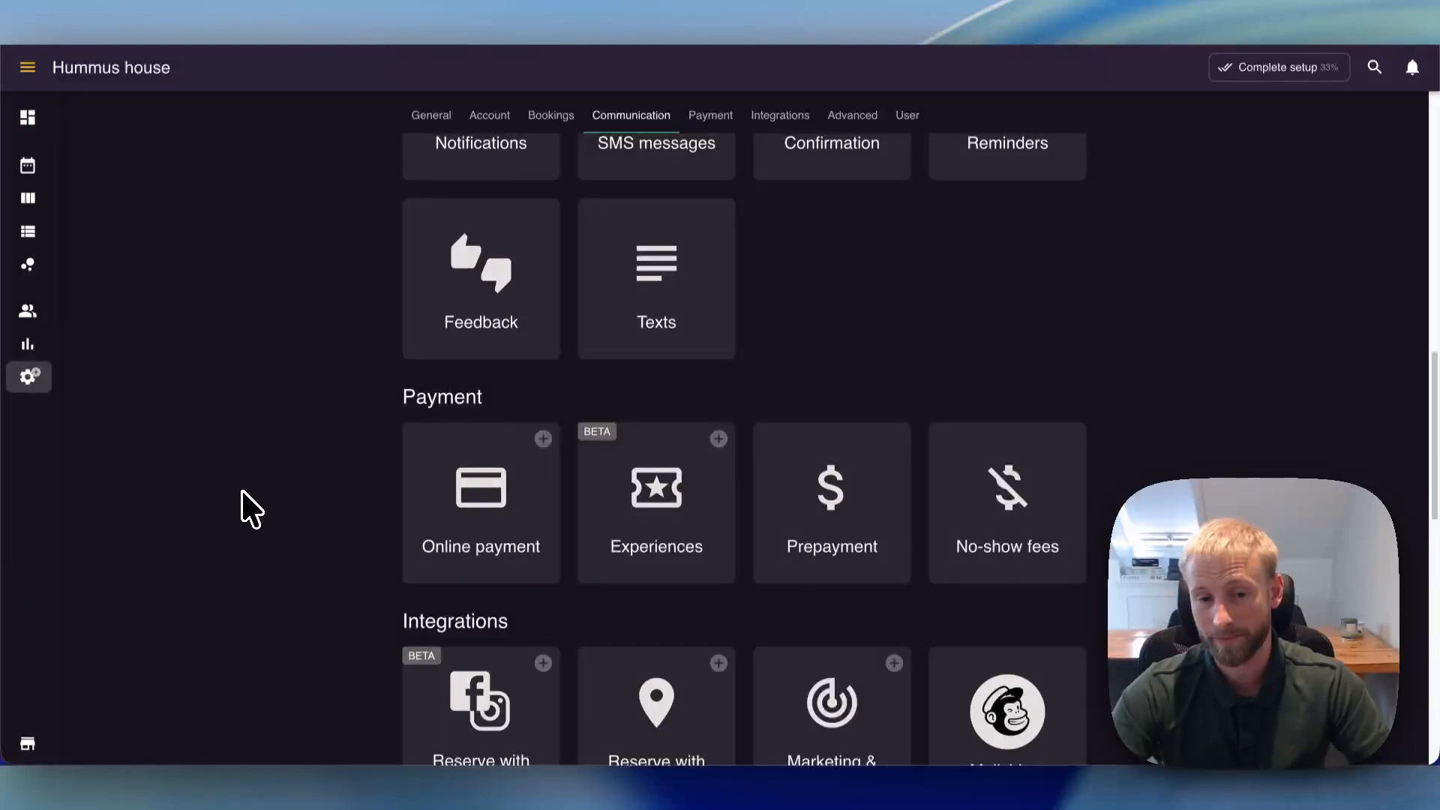
{"action": "scroll", "coordinate": [199, 497], "scroll_direction": "down", "scroll_amount": 2}
{"action": "scroll", "coordinate": [209, 515], "scroll_direction": "down", "scroll_amount": 3}
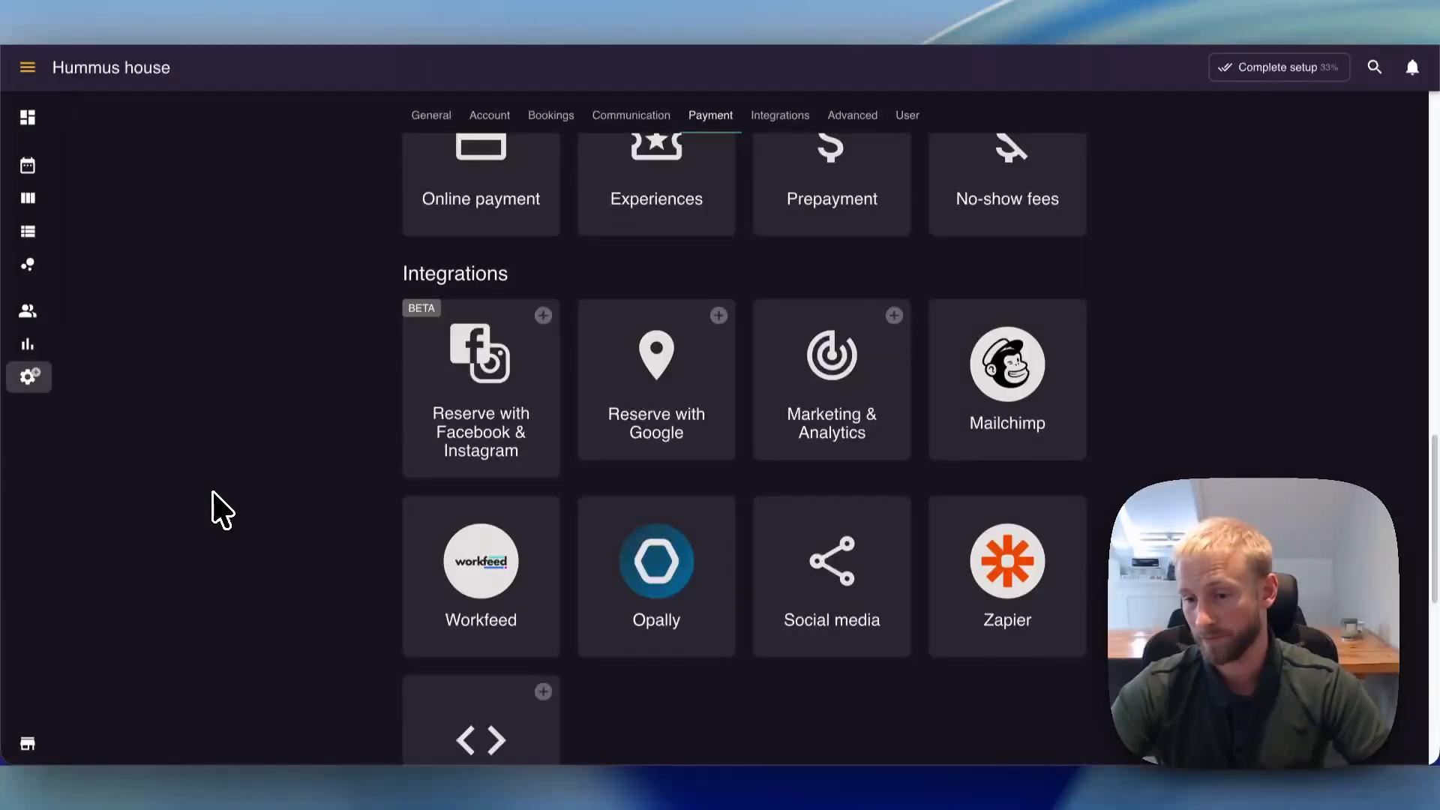
{"action": "scroll", "coordinate": [289, 416], "scroll_direction": "down", "scroll_amount": 5}
{"action": "scroll", "coordinate": [290, 399], "scroll_direction": "up", "scroll_amount": 10}
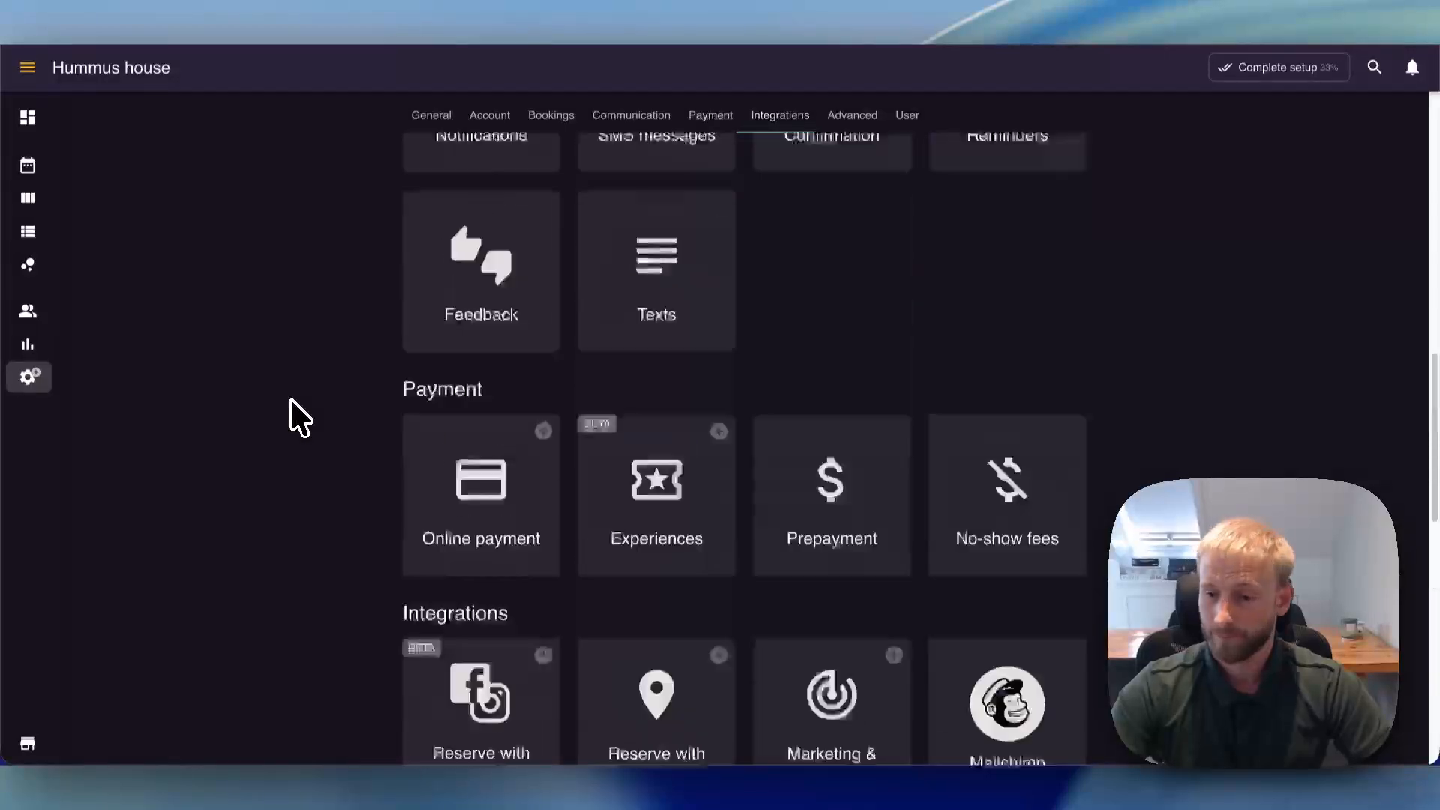
{"action": "scroll", "coordinate": [290, 399], "scroll_direction": "up", "scroll_amount": 8}
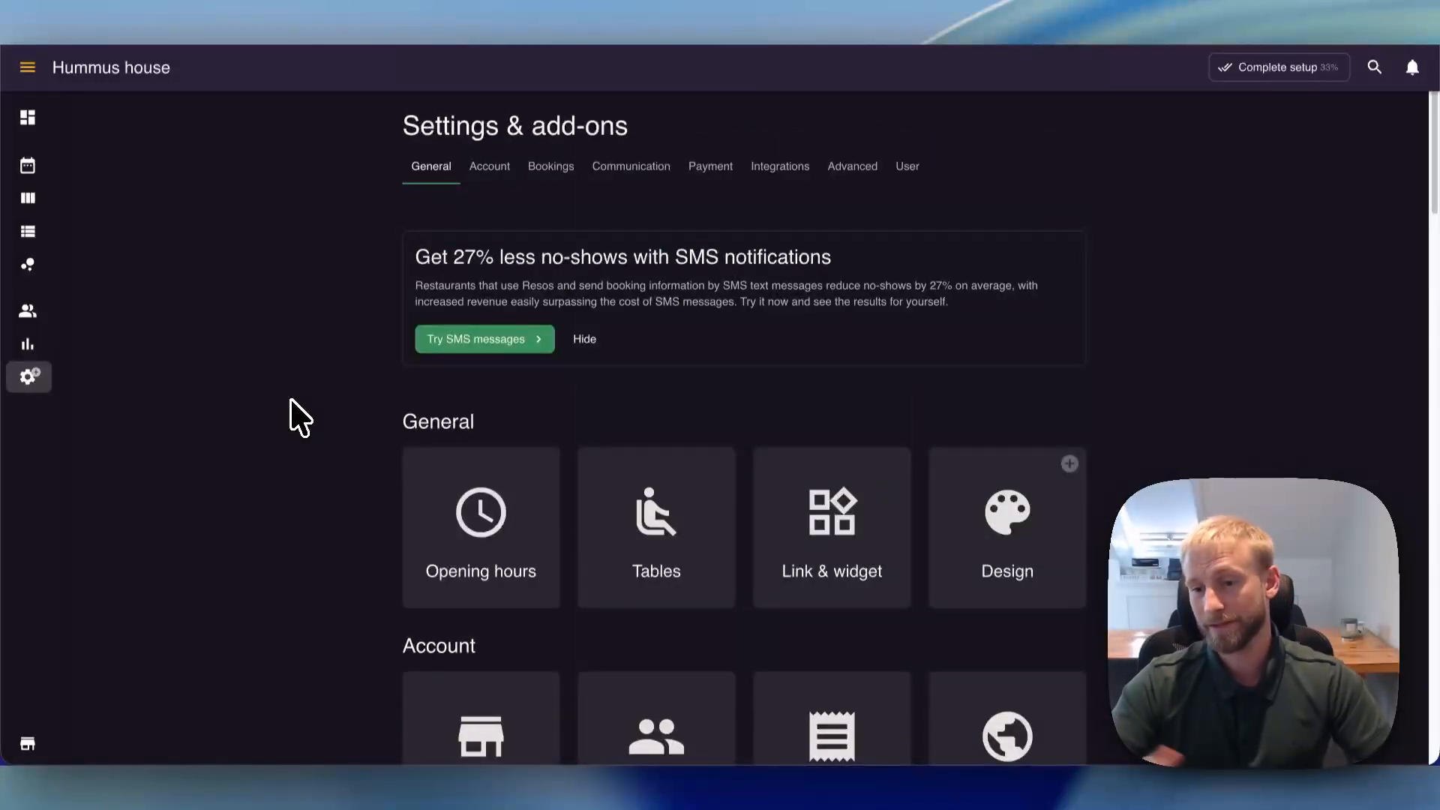